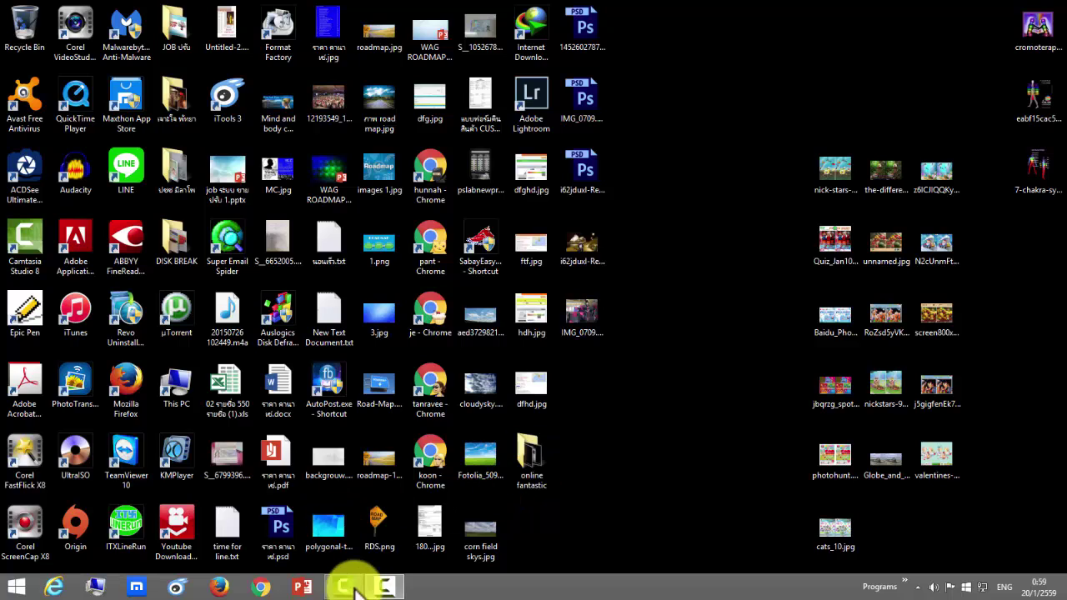
{"action": "mouse_move", "coordinate": [356, 590]}
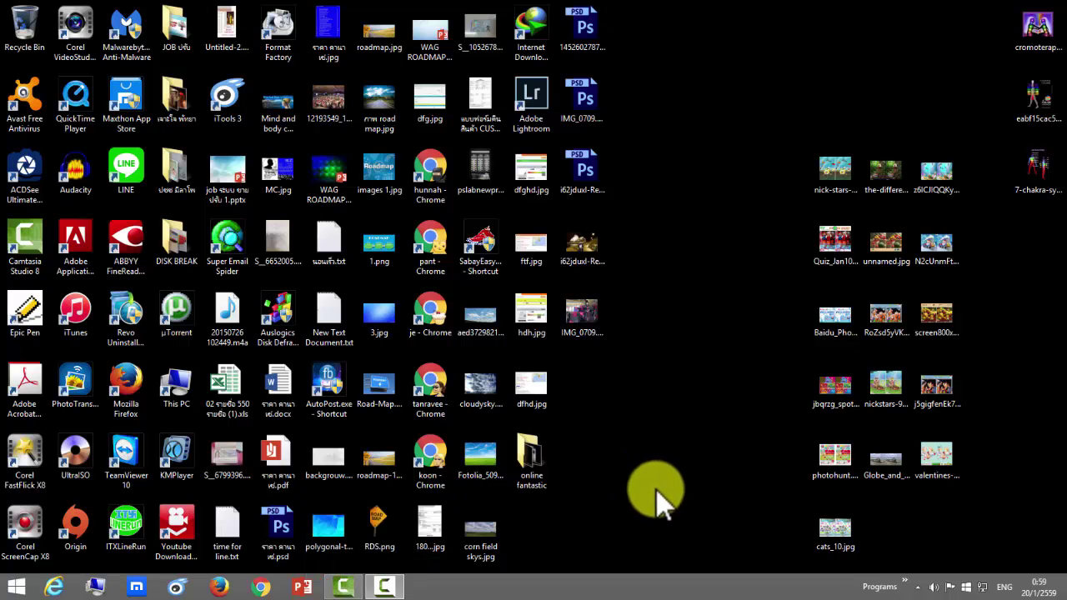
{"action": "left_click", "coordinate": [219, 585]}
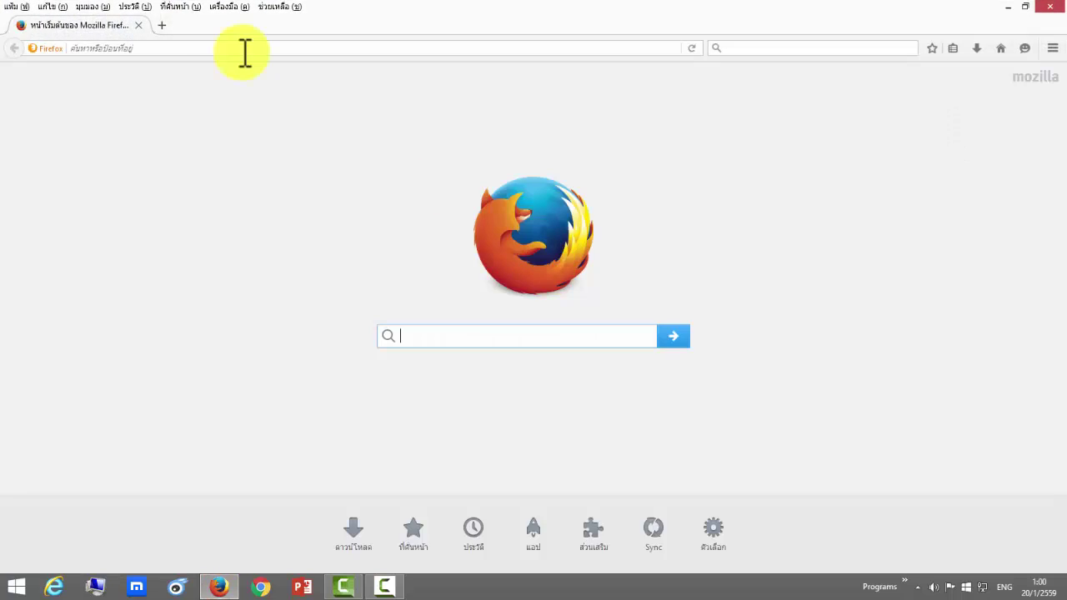
{"action": "left_click", "coordinate": [172, 46]}
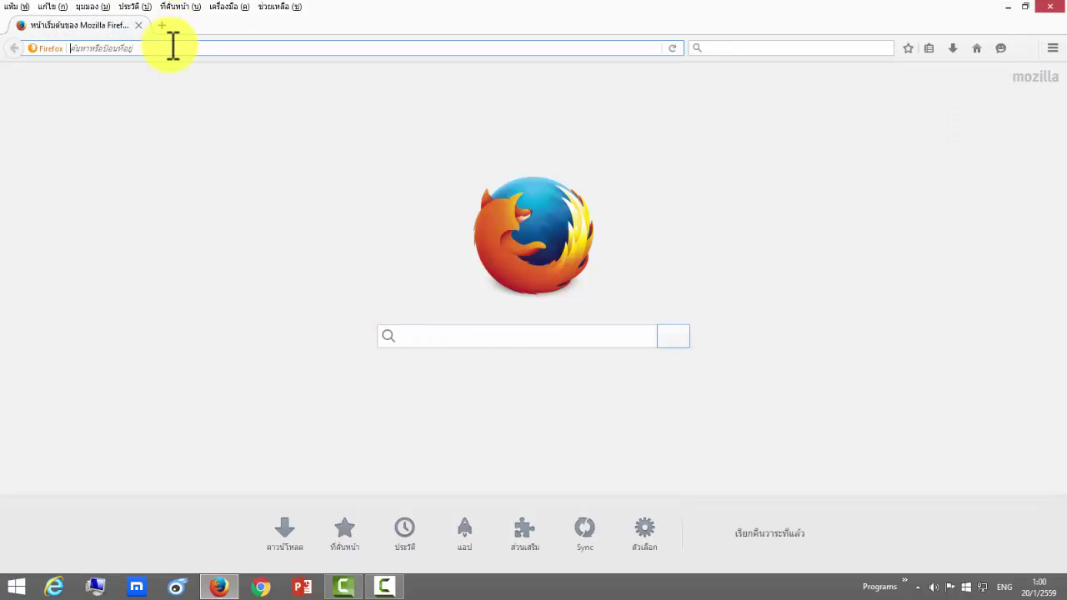
{"action": "type", "text": "www"}
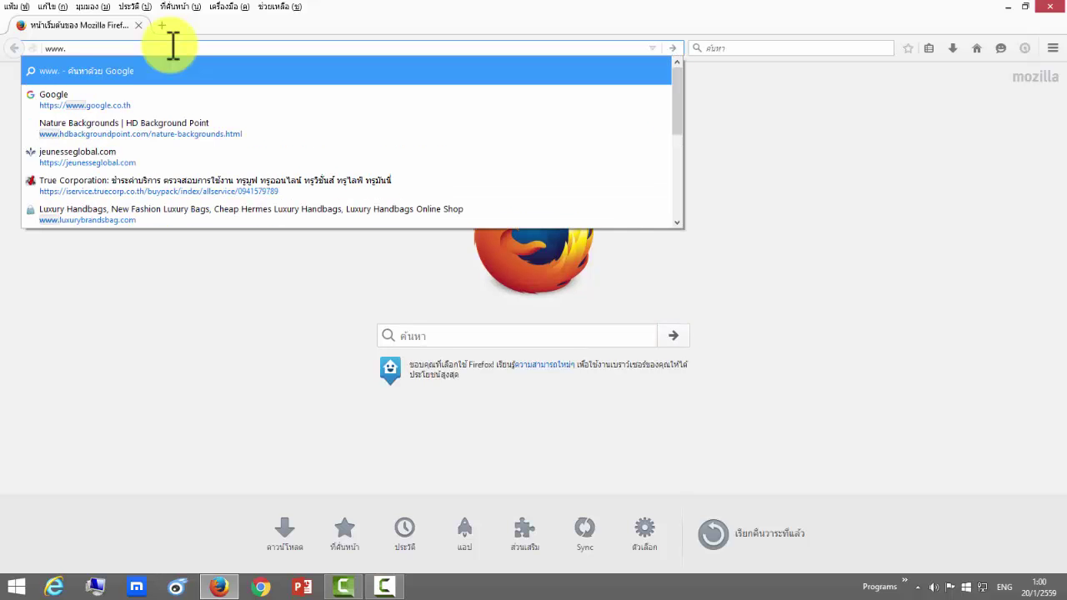
{"action": "type", "text": ".wee"}
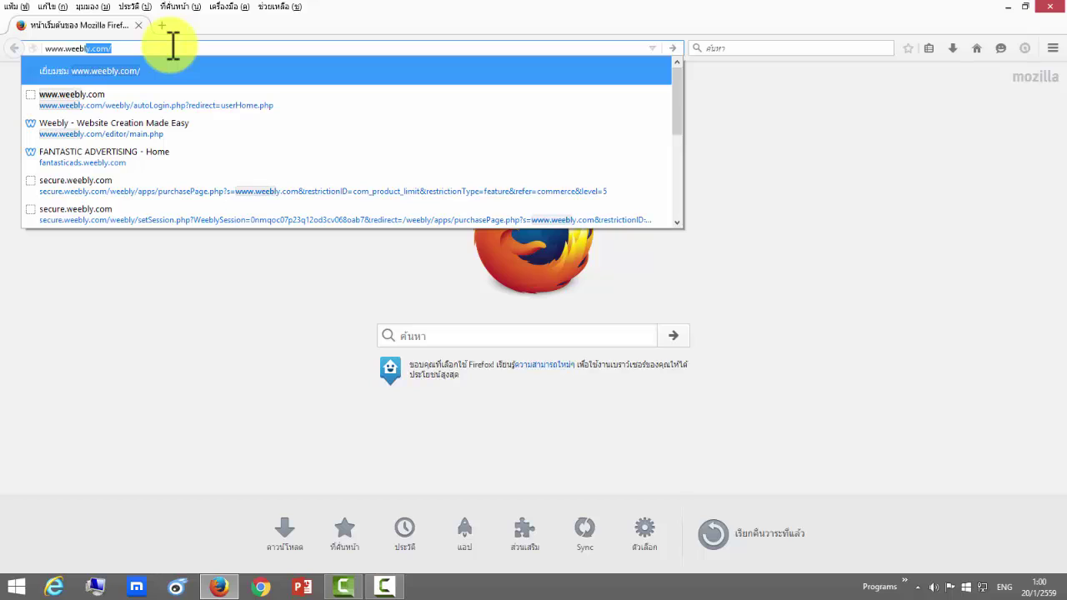
{"action": "type", "text": "bly.com"}
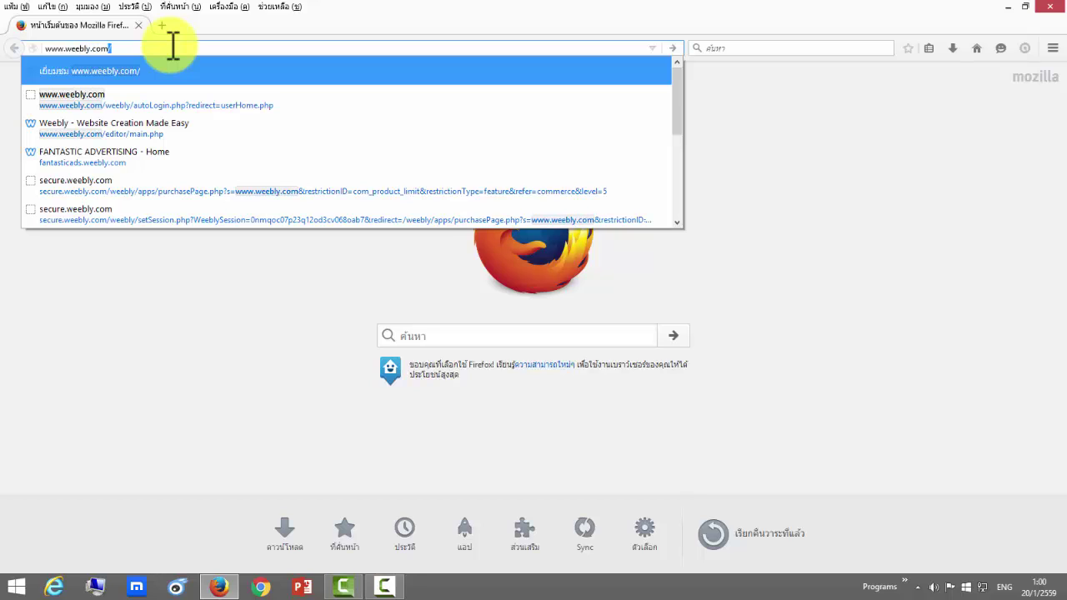
{"action": "key", "text": "Return"}
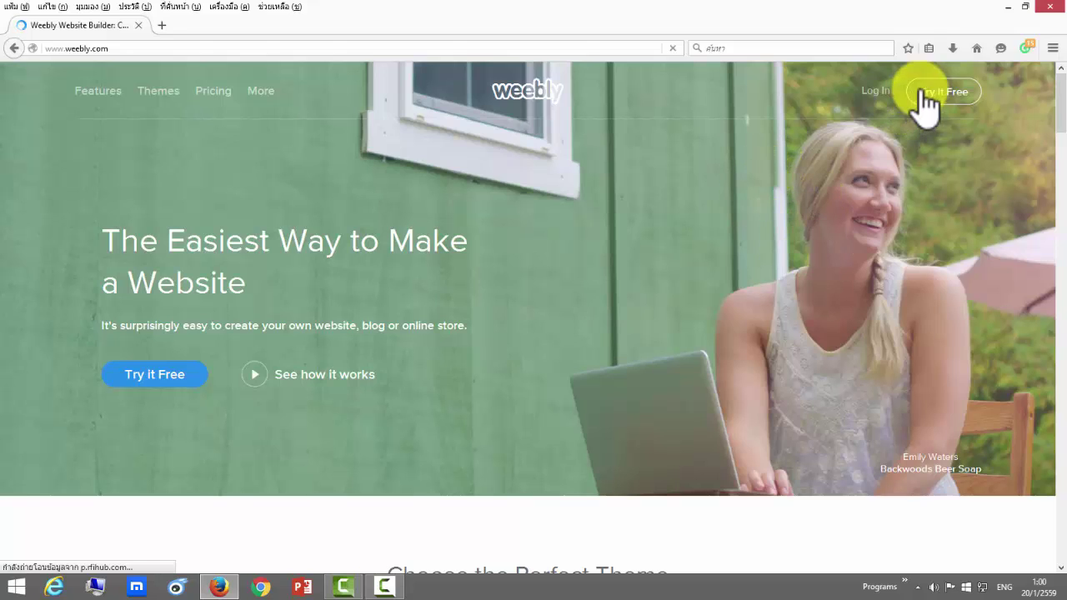
Log in to the Weebly account with the prefilled e-mail and password
{"action": "left_click", "coordinate": [877, 94]}
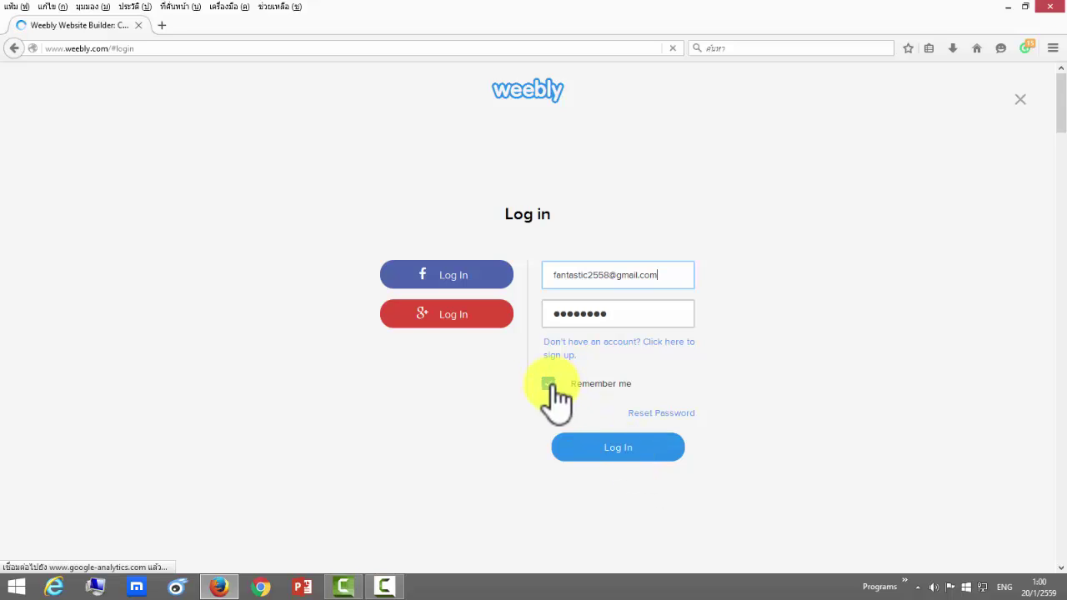
{"action": "left_click", "coordinate": [566, 449]}
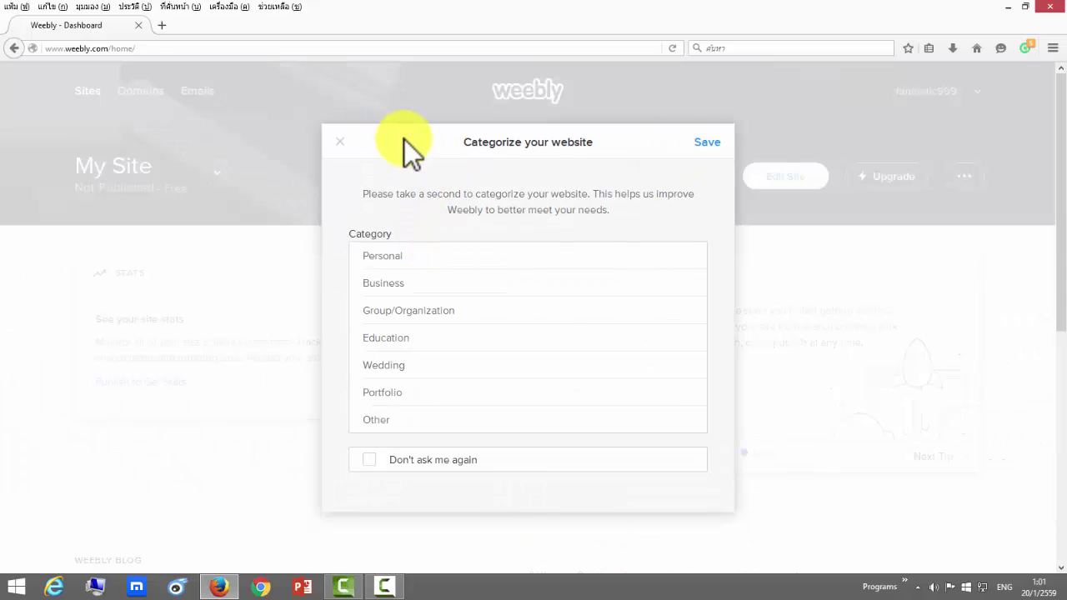
Categorize the website as Personal, opt not to be asked again, and save the choice
{"action": "left_click", "coordinate": [390, 259]}
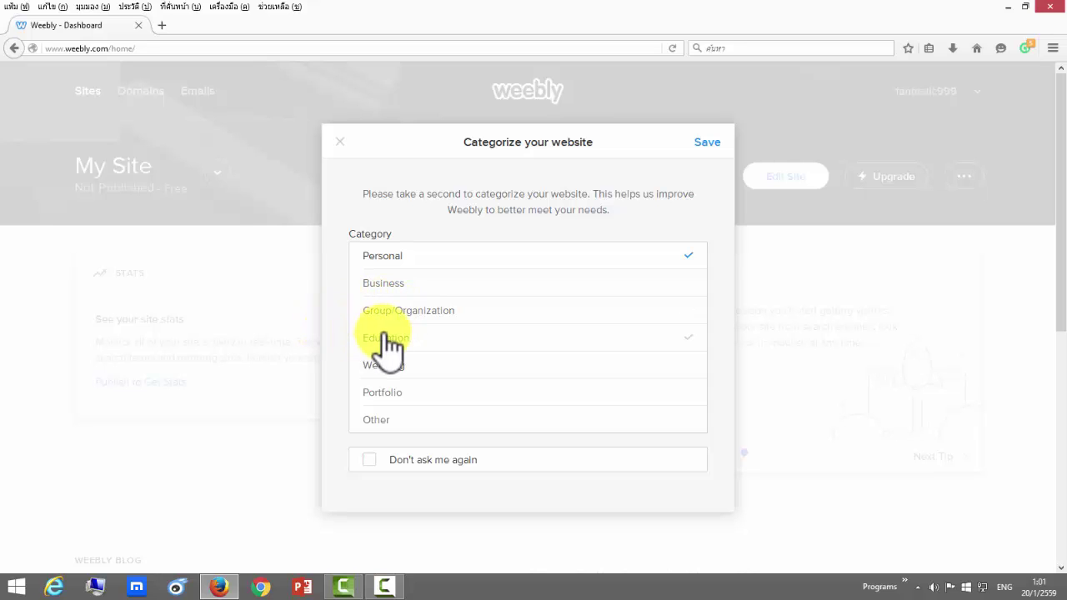
{"action": "left_click", "coordinate": [371, 461]}
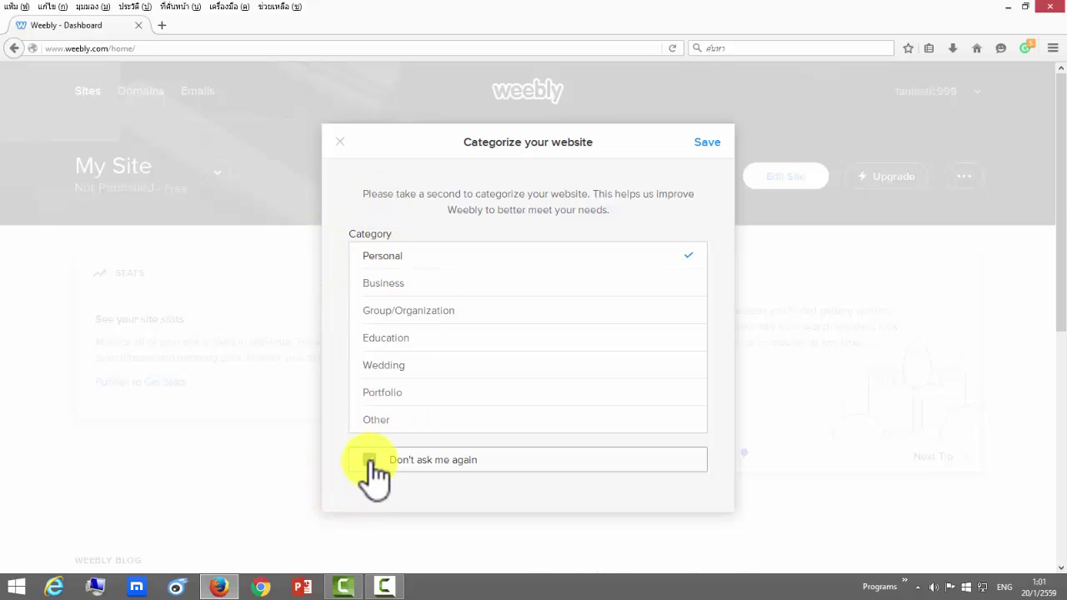
{"action": "left_click", "coordinate": [706, 147]}
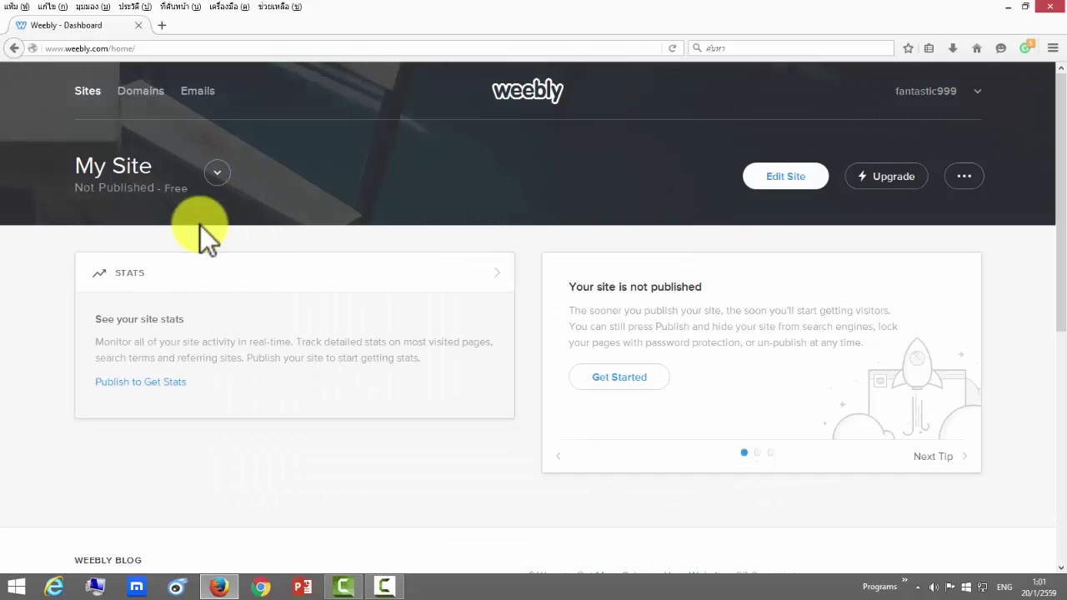
Look through the list of the account's existing sites, including the option for adding a site
{"action": "left_click", "coordinate": [216, 175]}
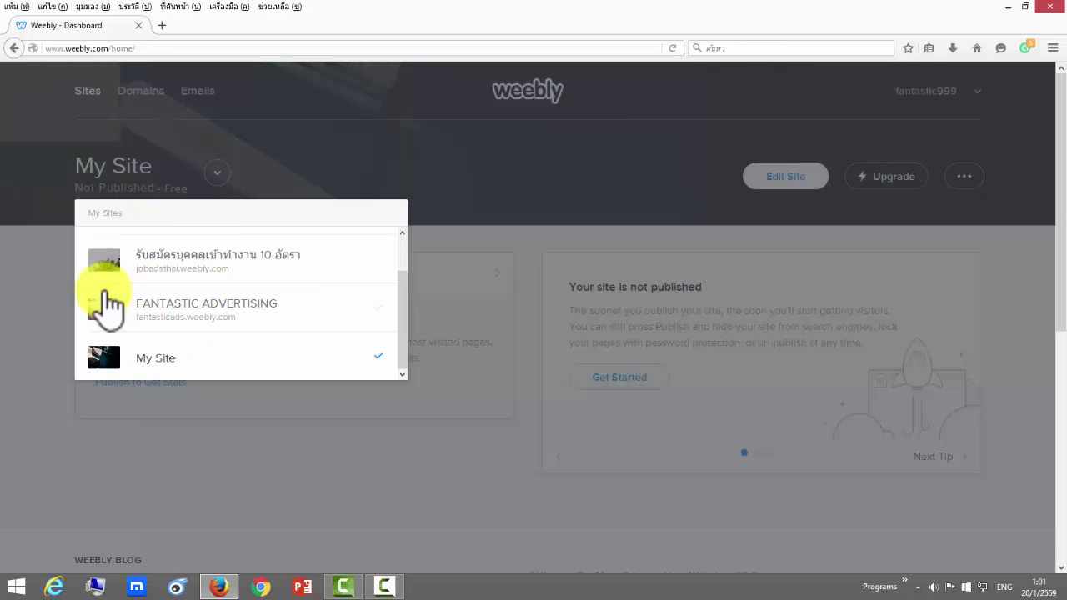
{"action": "left_click", "coordinate": [31, 275]}
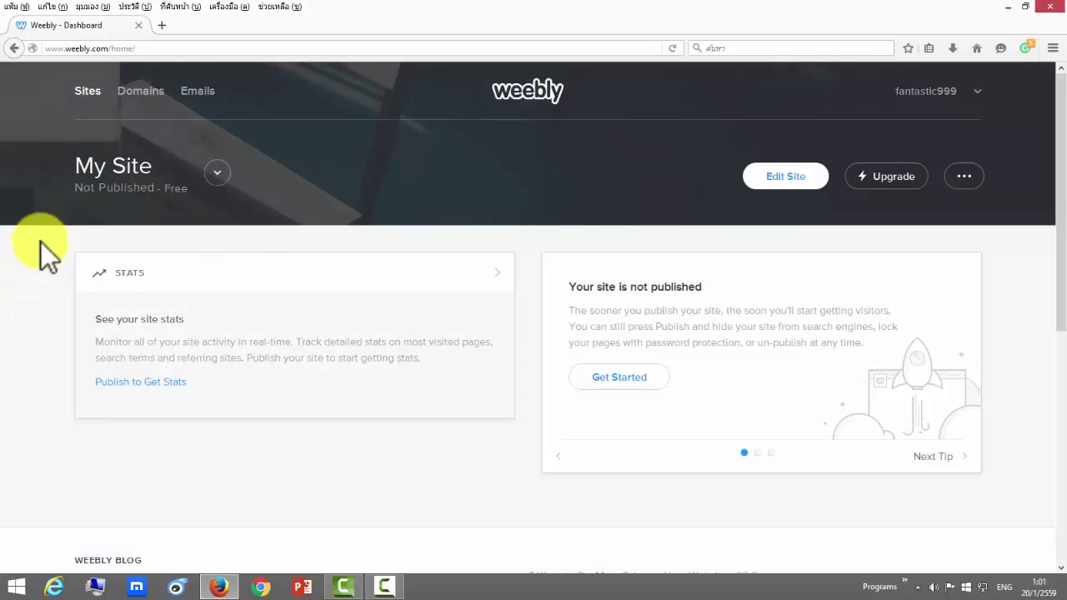
{"action": "left_click", "coordinate": [216, 175]}
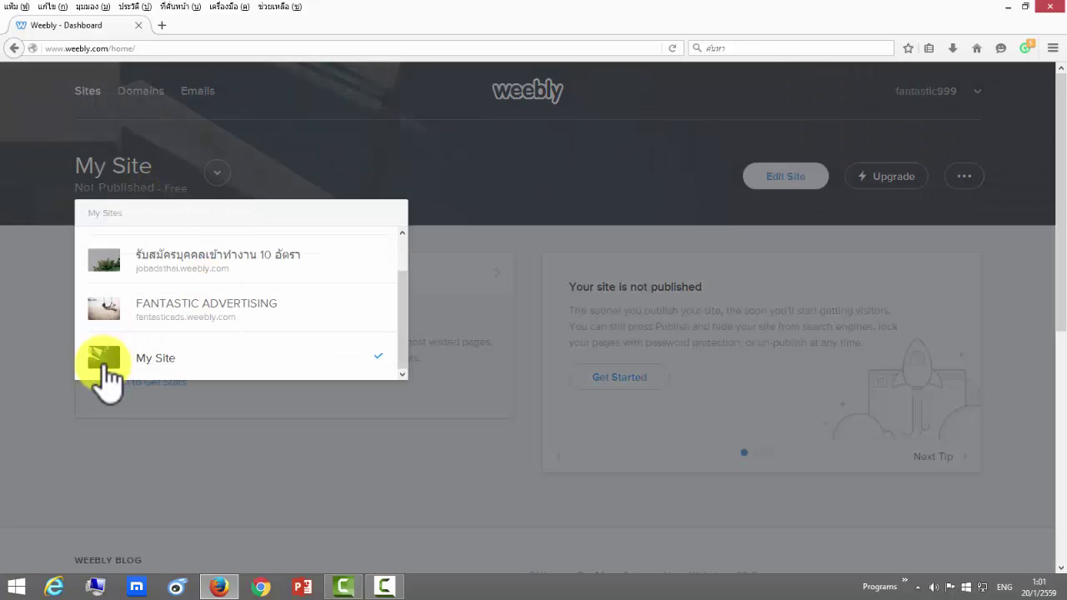
{"action": "scroll", "coordinate": [171, 321], "scroll_direction": "up", "scroll_amount": 1}
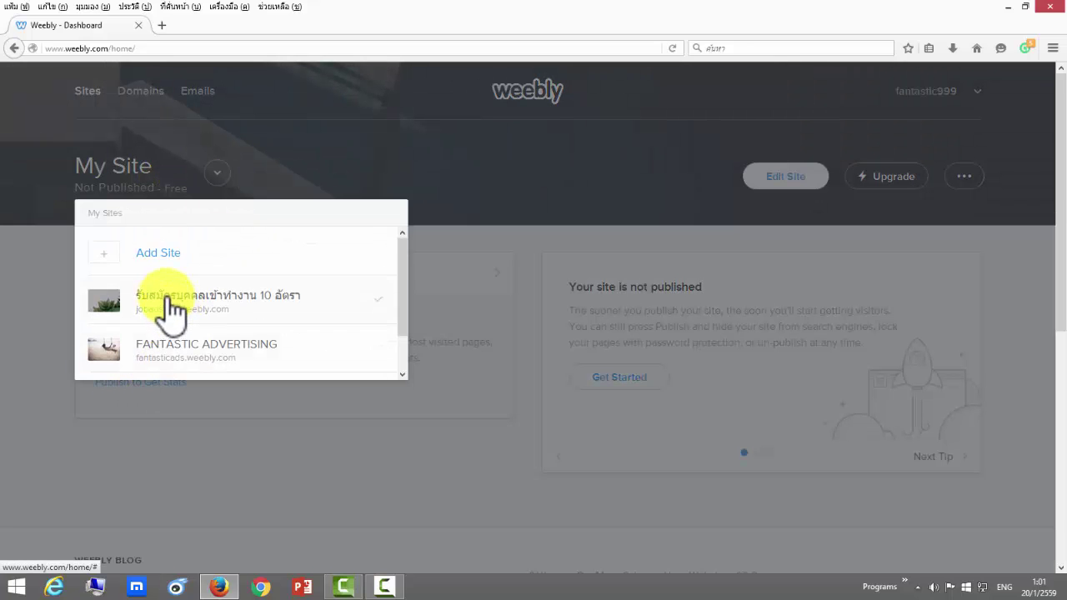
{"action": "scroll", "coordinate": [167, 337], "scroll_direction": "down", "scroll_amount": 1}
{"action": "scroll", "coordinate": [158, 342], "scroll_direction": "up", "scroll_amount": 1}
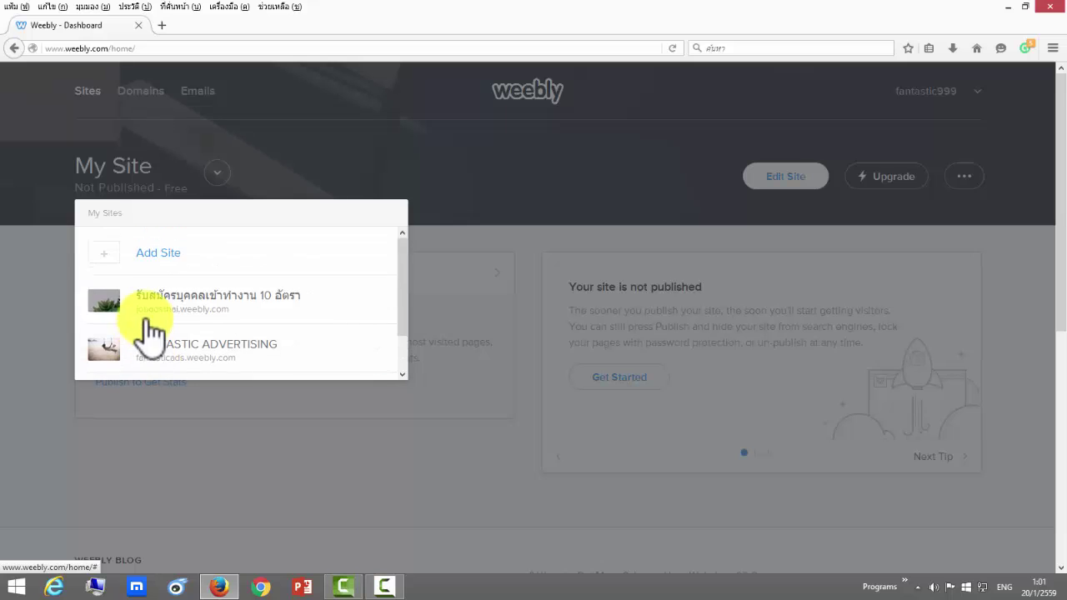
{"action": "left_click", "coordinate": [25, 310]}
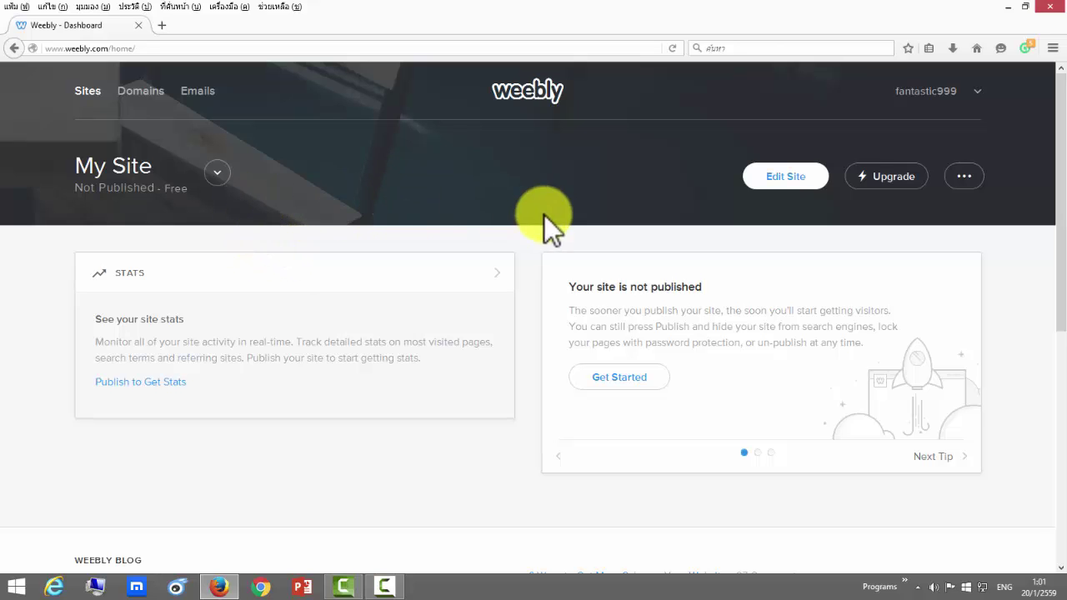
Add a new site to the account and choose Site as its focus
{"action": "left_click", "coordinate": [219, 185]}
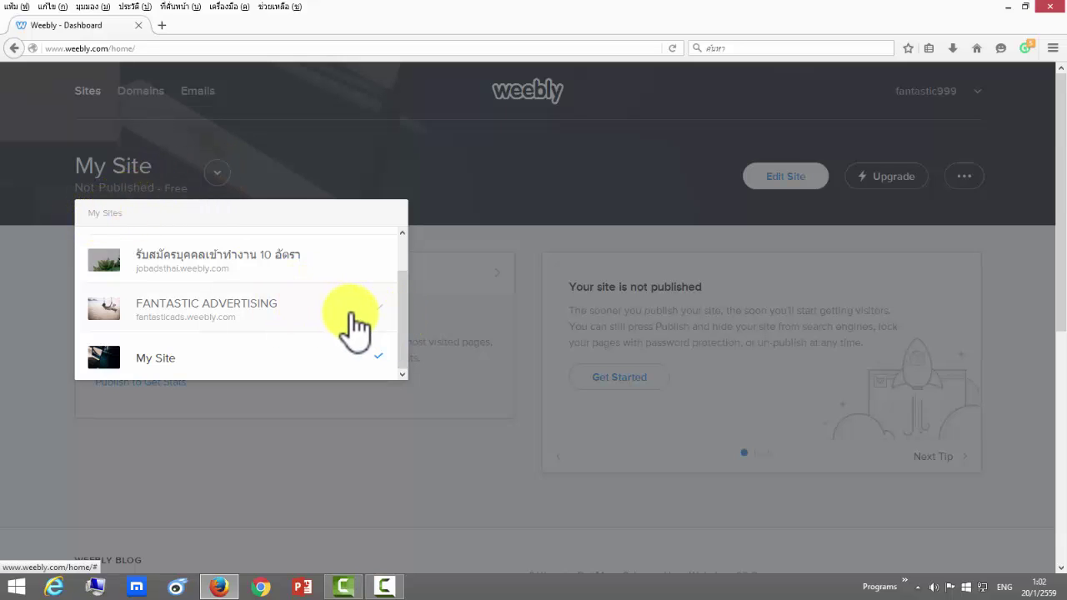
{"action": "scroll", "coordinate": [354, 325], "scroll_direction": "up", "scroll_amount": 2}
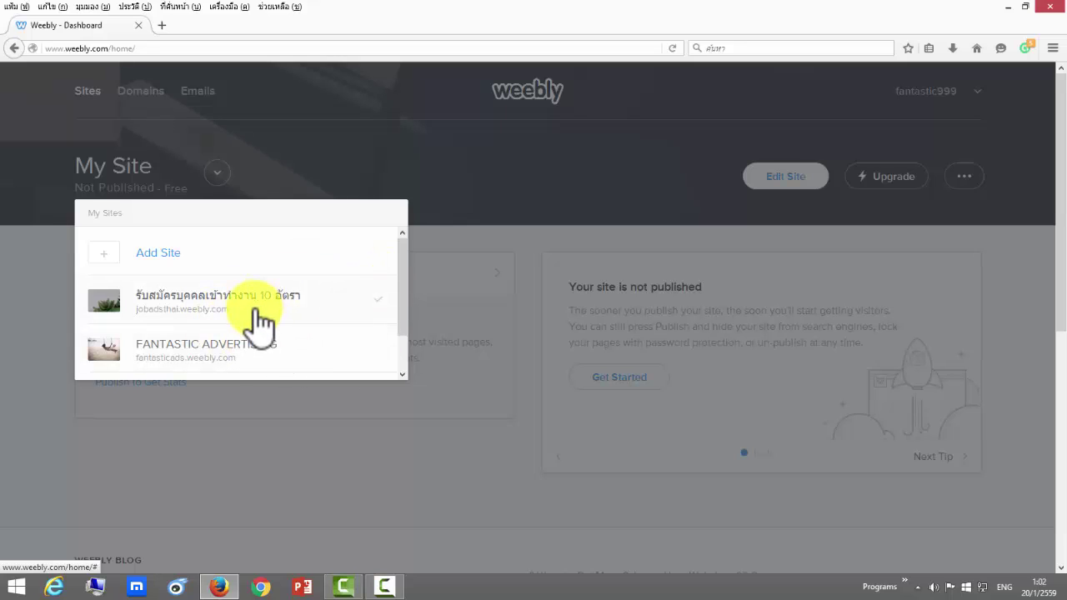
{"action": "scroll", "coordinate": [404, 296], "scroll_direction": "down", "scroll_amount": 1}
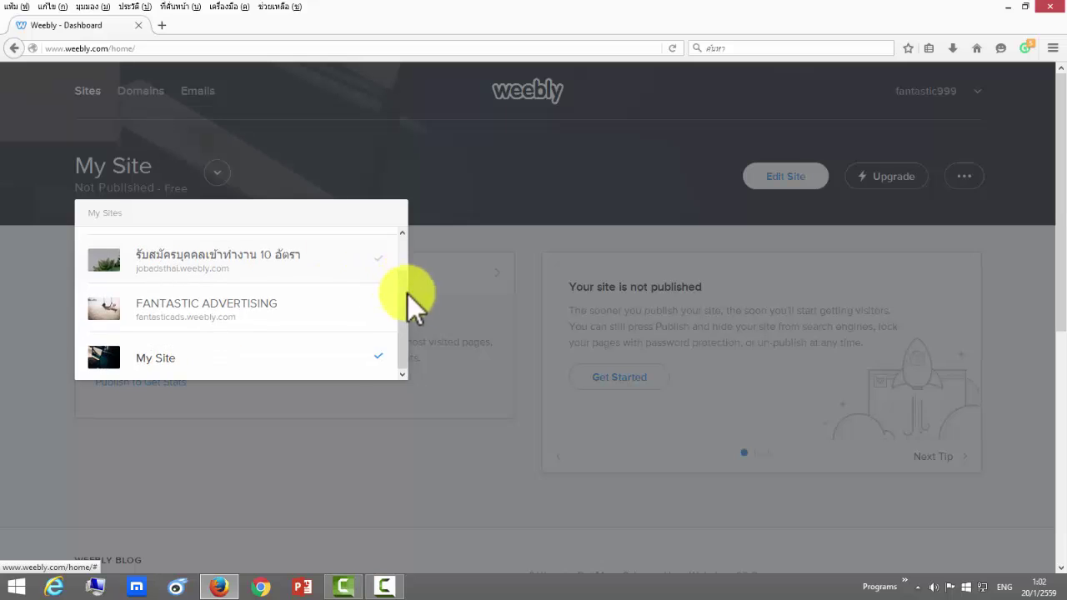
{"action": "scroll", "coordinate": [404, 280], "scroll_direction": "up", "scroll_amount": 1}
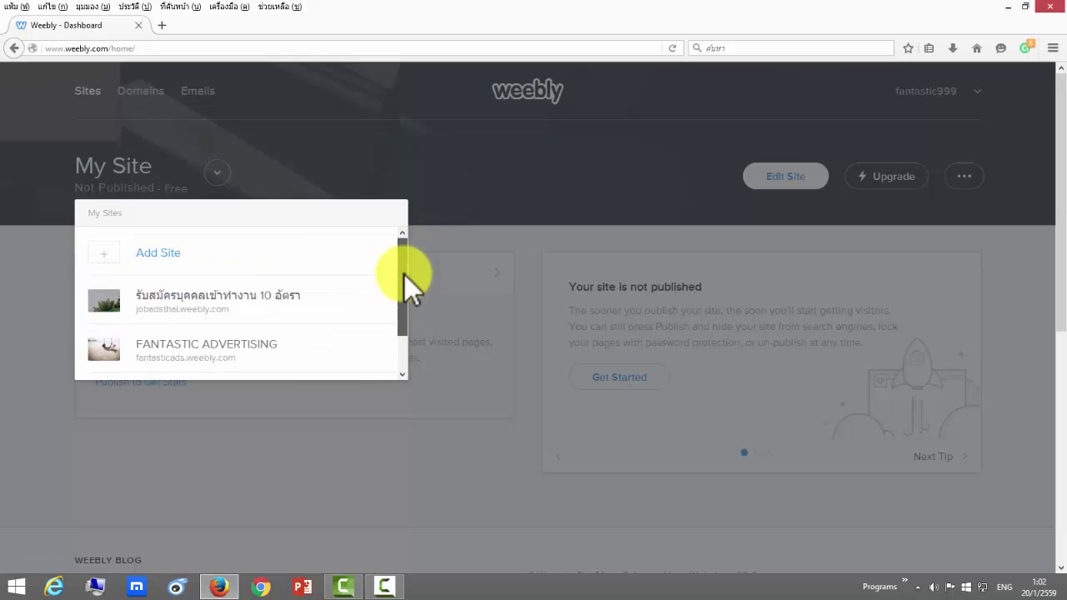
{"action": "left_click", "coordinate": [166, 265]}
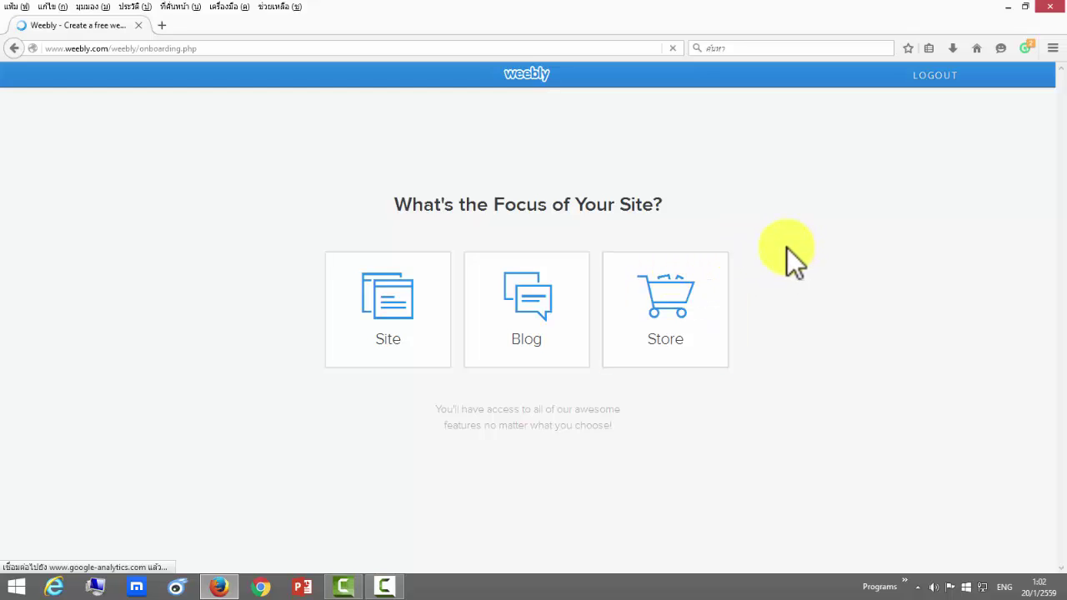
{"action": "left_click", "coordinate": [695, 315]}
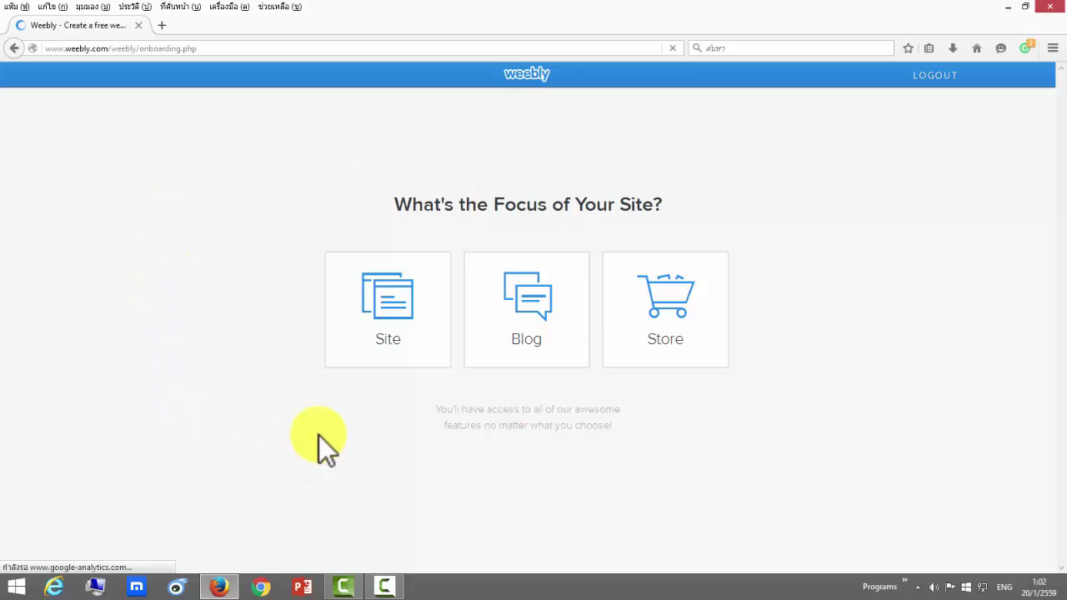
{"action": "left_click", "coordinate": [351, 303]}
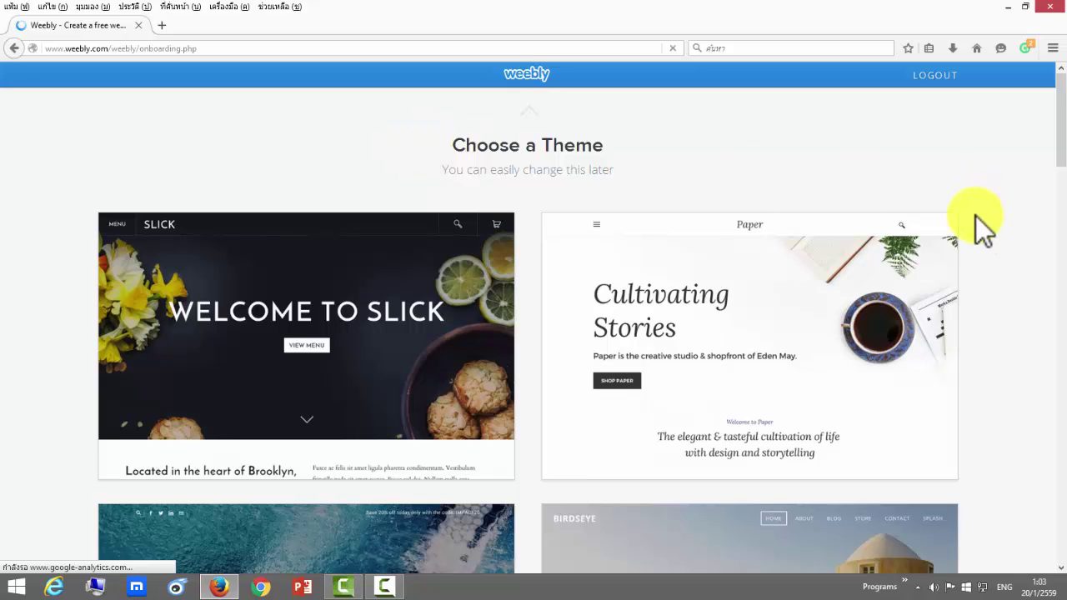
Choose the Haberdasher theme with the Fall Collection banner for the new site
{"action": "scroll", "coordinate": [1000, 230], "scroll_direction": "down", "scroll_amount": 5}
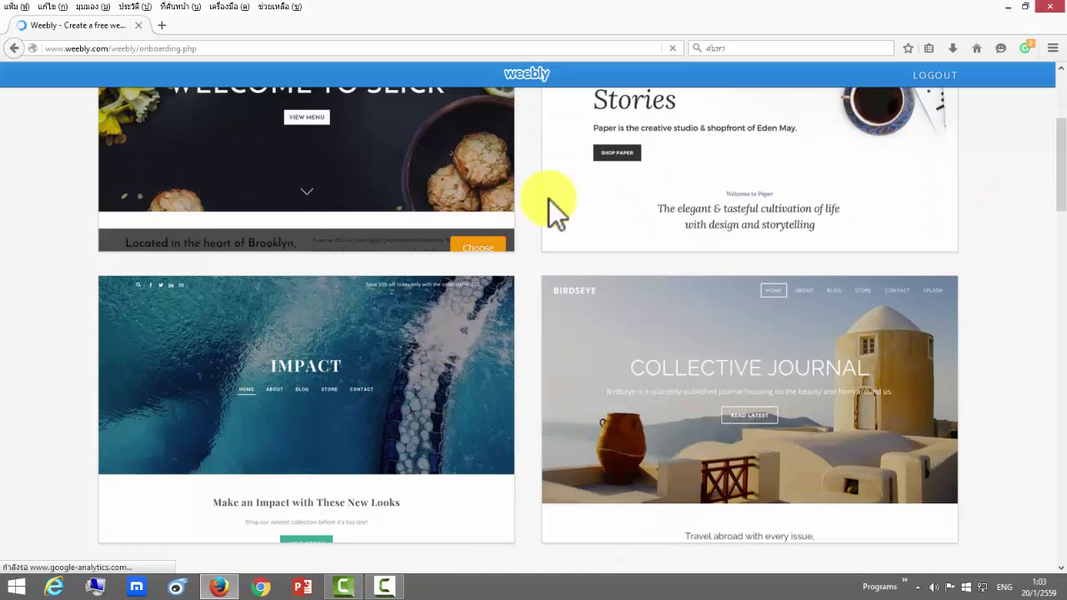
{"action": "scroll", "coordinate": [568, 268], "scroll_direction": "down", "scroll_amount": 4}
{"action": "scroll", "coordinate": [442, 244], "scroll_direction": "down", "scroll_amount": 3}
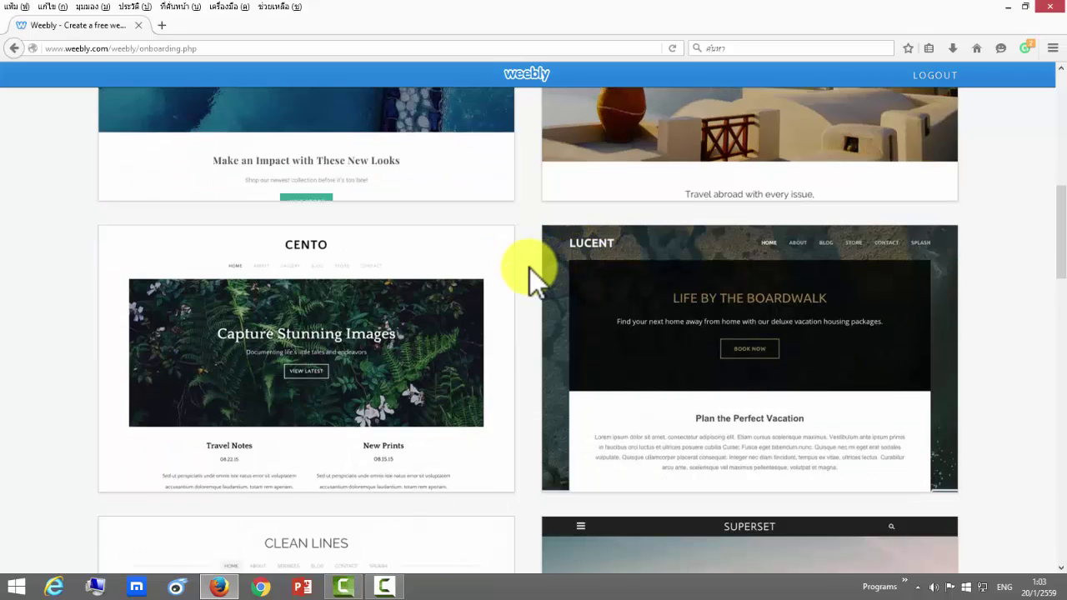
{"action": "scroll", "coordinate": [529, 267], "scroll_direction": "down", "scroll_amount": 3}
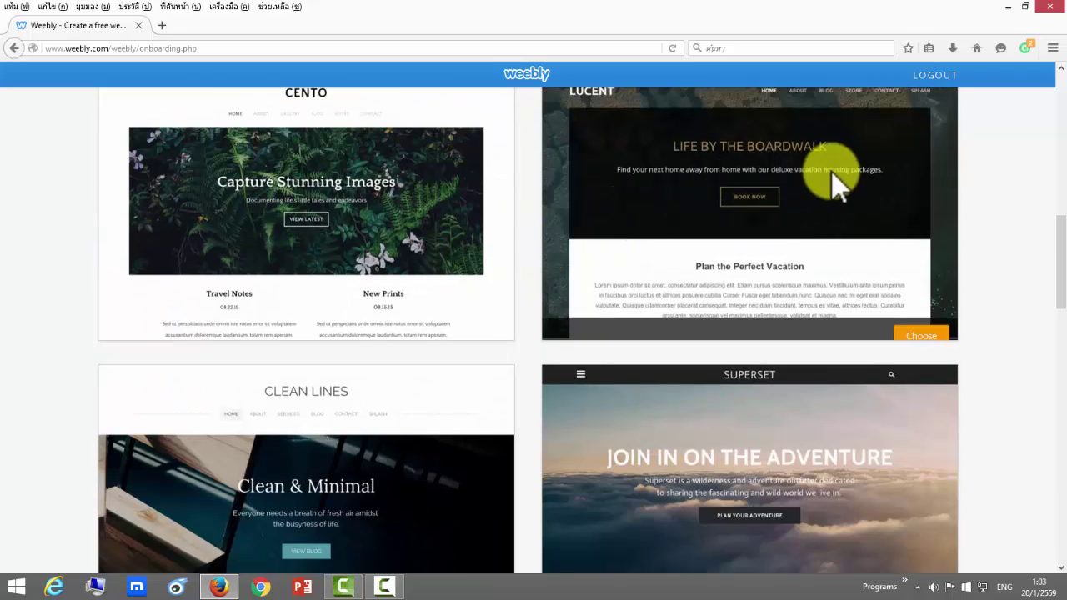
{"action": "scroll", "coordinate": [844, 232], "scroll_direction": "down", "scroll_amount": 4}
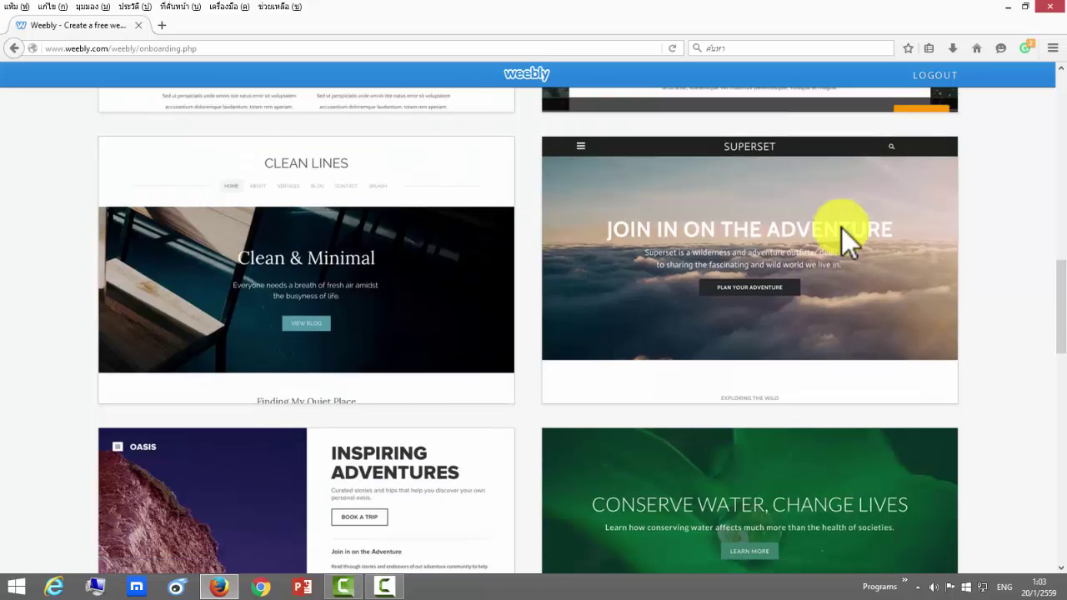
{"action": "scroll", "coordinate": [625, 283], "scroll_direction": "down", "scroll_amount": 2}
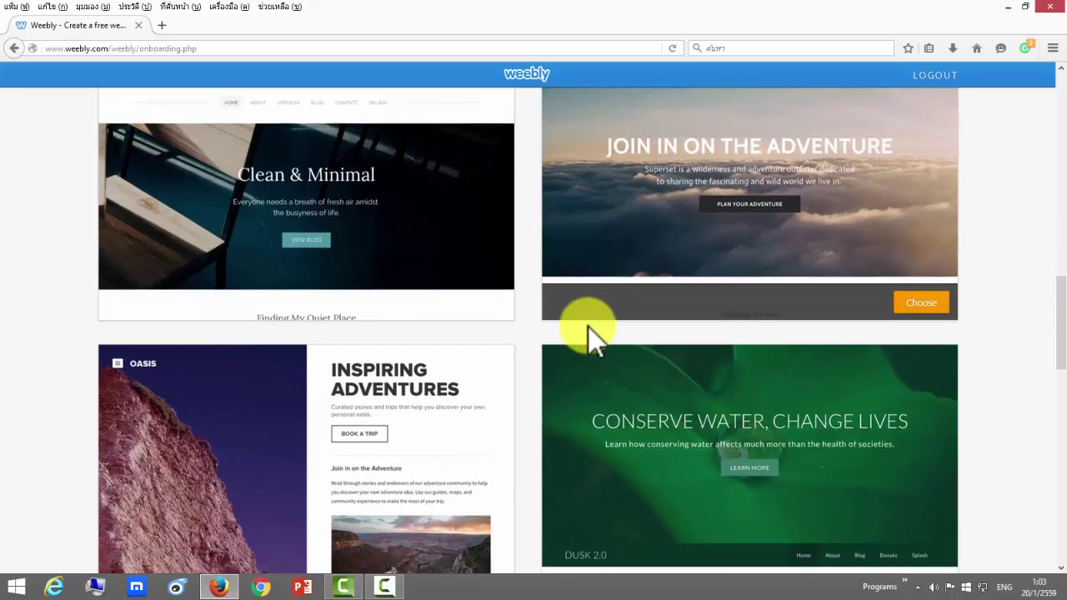
{"action": "scroll", "coordinate": [567, 317], "scroll_direction": "down", "scroll_amount": 4}
{"action": "scroll", "coordinate": [538, 279], "scroll_direction": "down", "scroll_amount": 5}
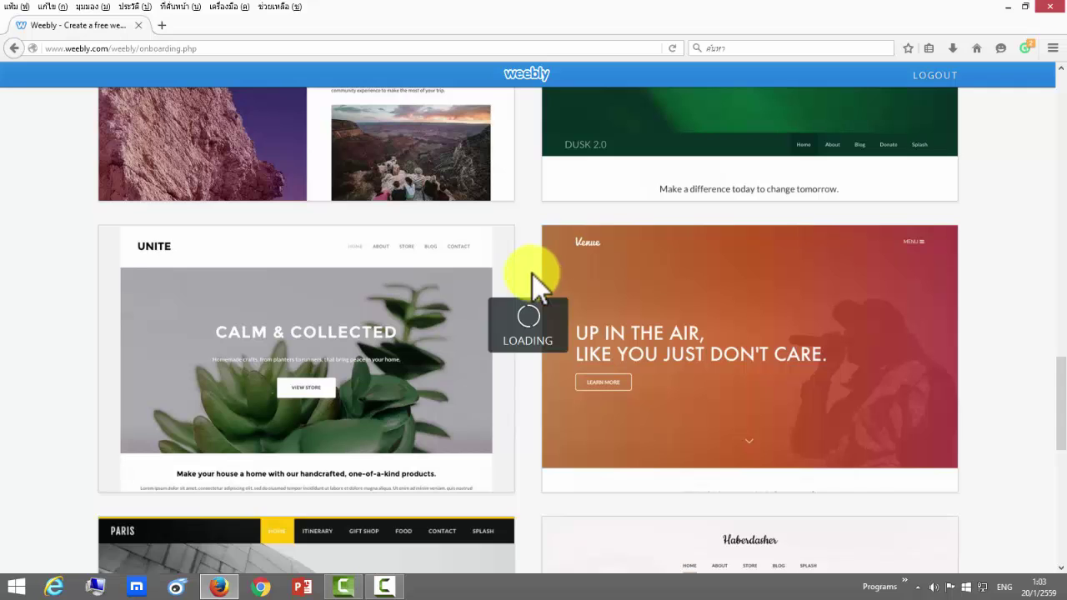
{"action": "scroll", "coordinate": [525, 269], "scroll_direction": "down", "scroll_amount": 4}
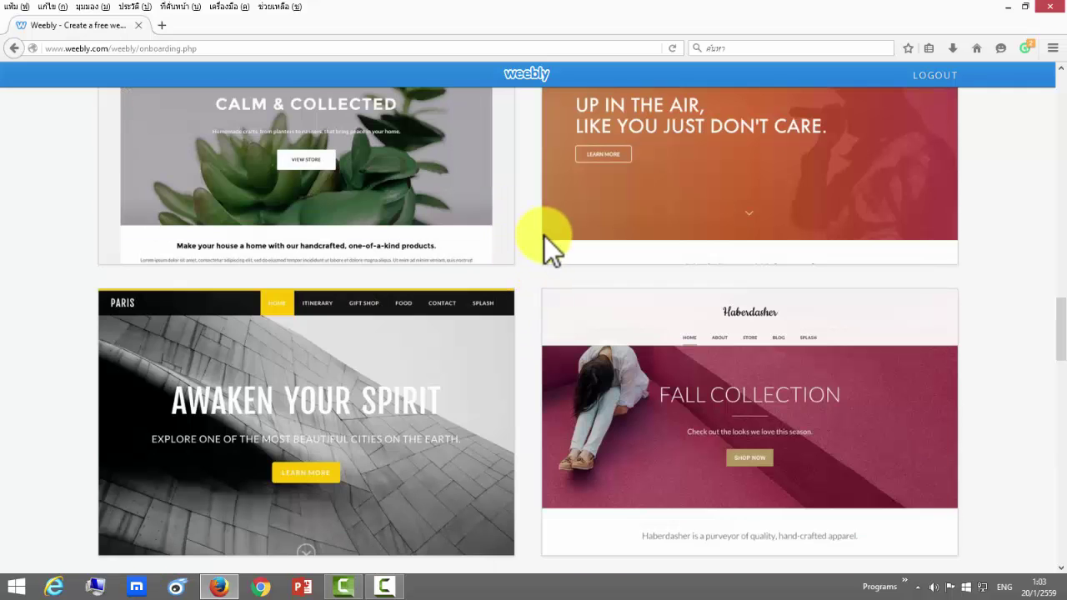
{"action": "scroll", "coordinate": [544, 239], "scroll_direction": "up", "scroll_amount": 2}
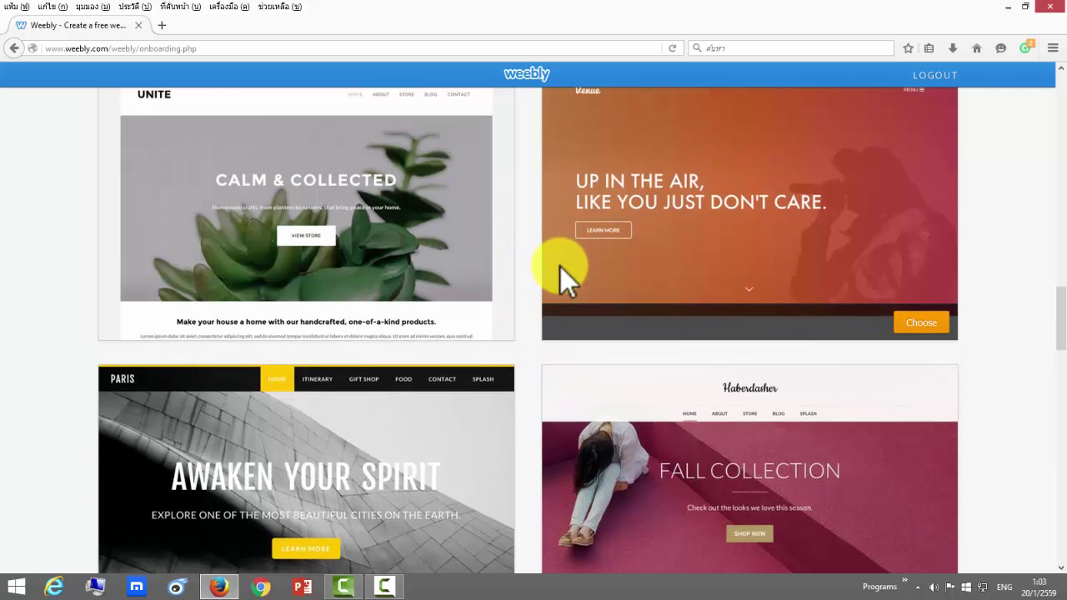
{"action": "scroll", "coordinate": [560, 267], "scroll_direction": "down", "scroll_amount": 3}
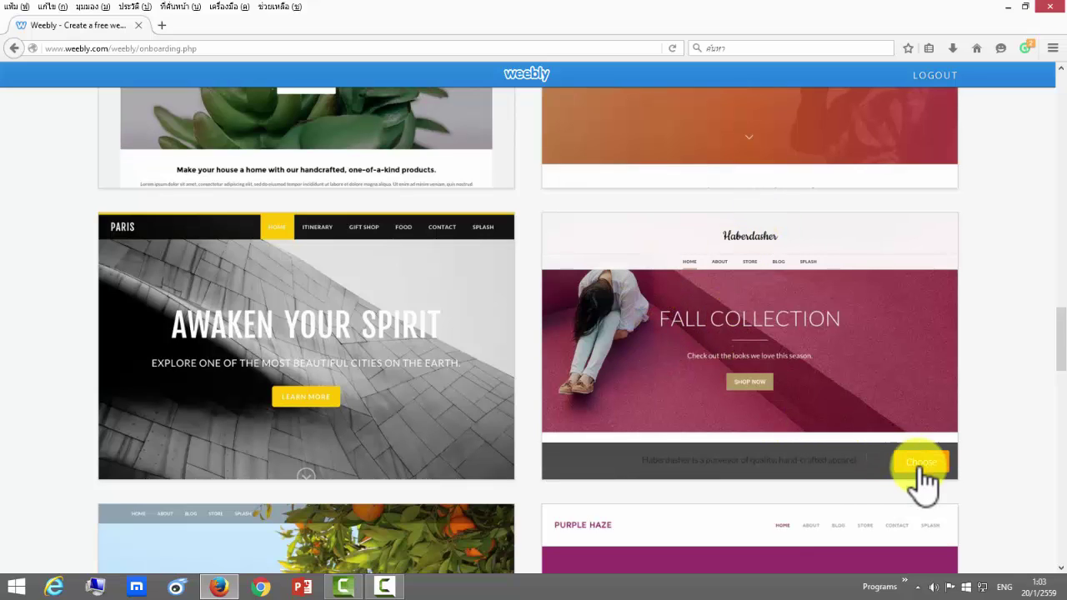
{"action": "left_click", "coordinate": [922, 464]}
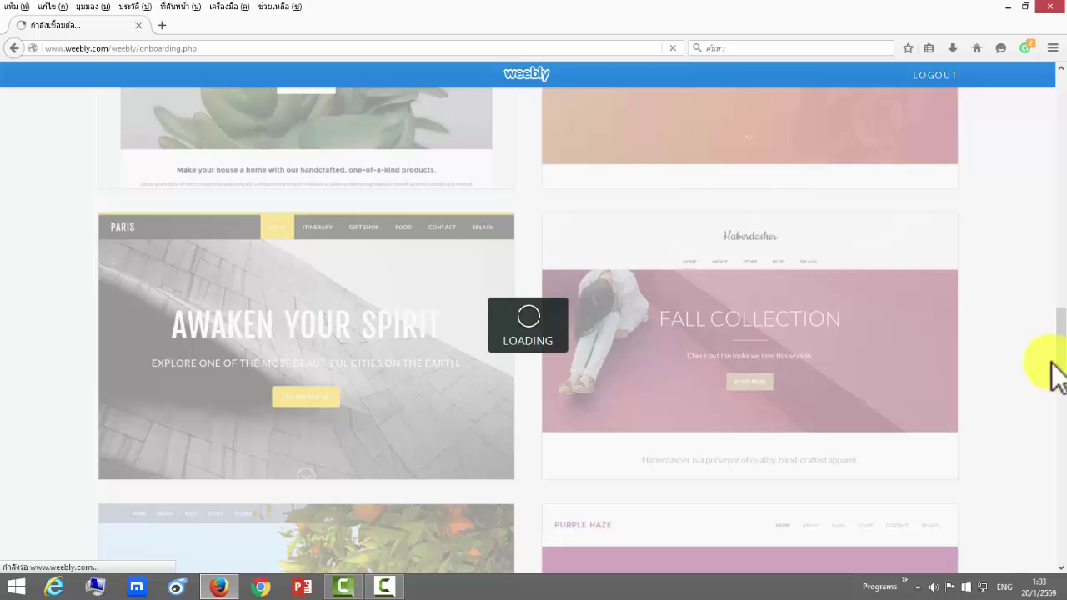
{"action": "scroll", "coordinate": [1063, 342], "scroll_direction": "up", "scroll_amount": 2}
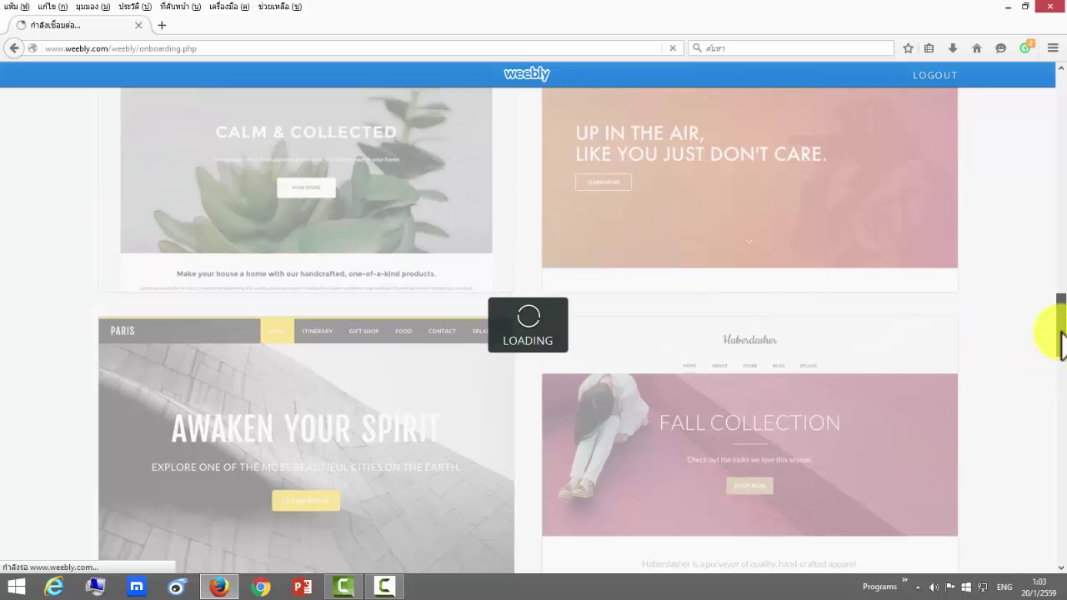
{"action": "scroll", "coordinate": [1055, 250], "scroll_direction": "up", "scroll_amount": 10}
{"action": "scroll", "coordinate": [1049, 134], "scroll_direction": "down", "scroll_amount": 4}
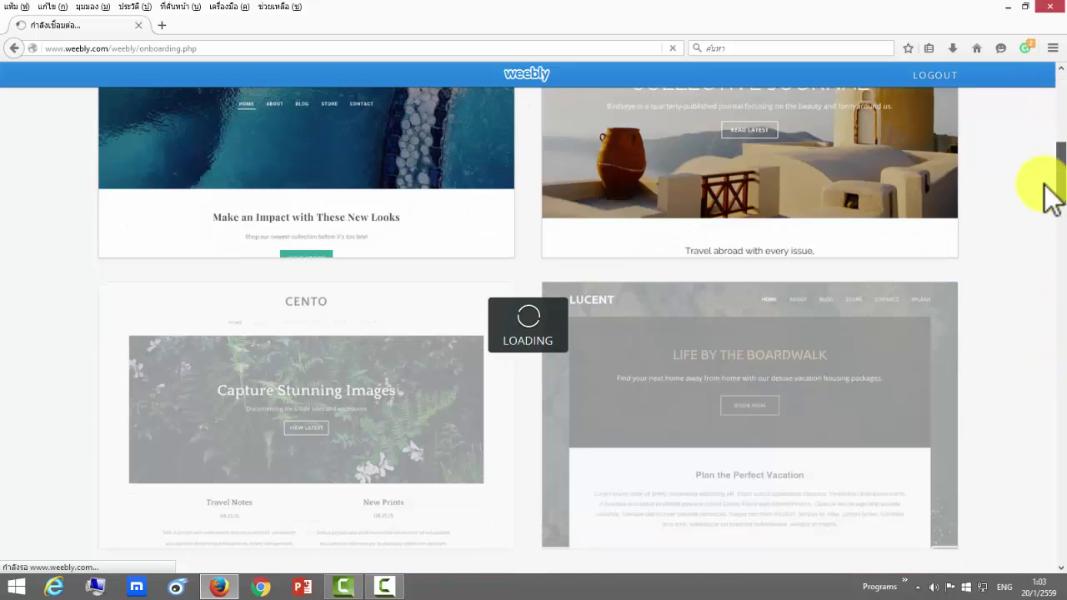
{"action": "scroll", "coordinate": [1051, 167], "scroll_direction": "up", "scroll_amount": 6}
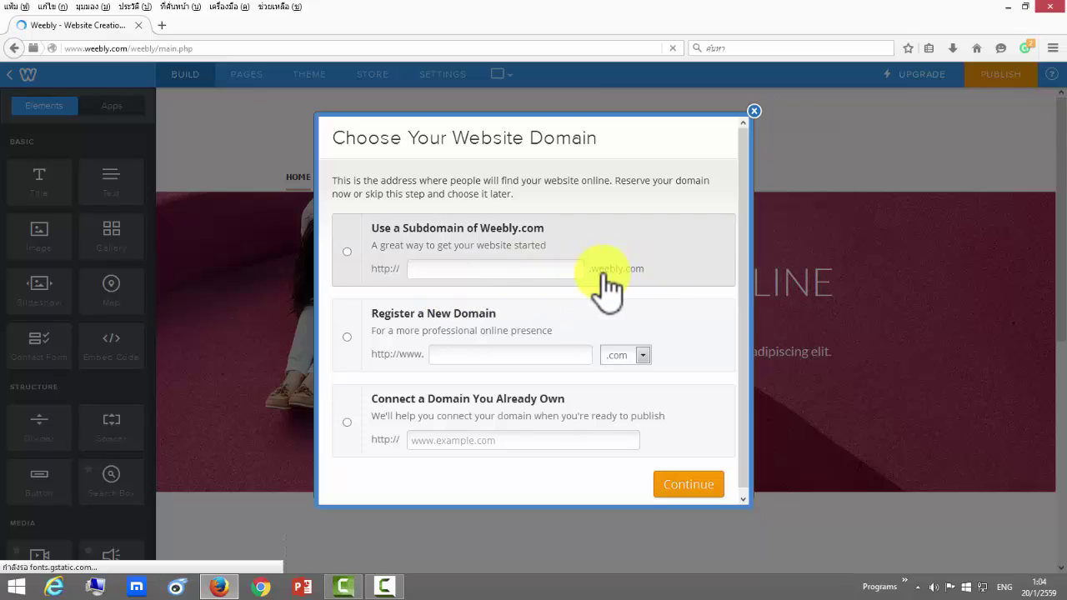
Choose to use a Weebly.com subdomain for the site and try GSX, extended to GSXADS, as its name
{"action": "left_click", "coordinate": [465, 268]}
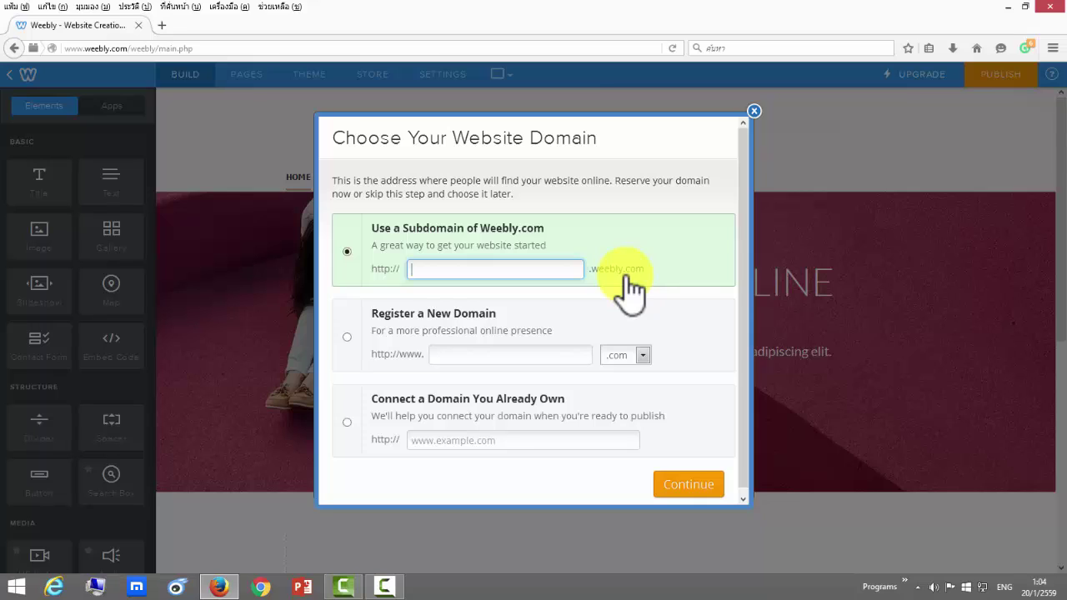
{"action": "type", "text": "GSX"}
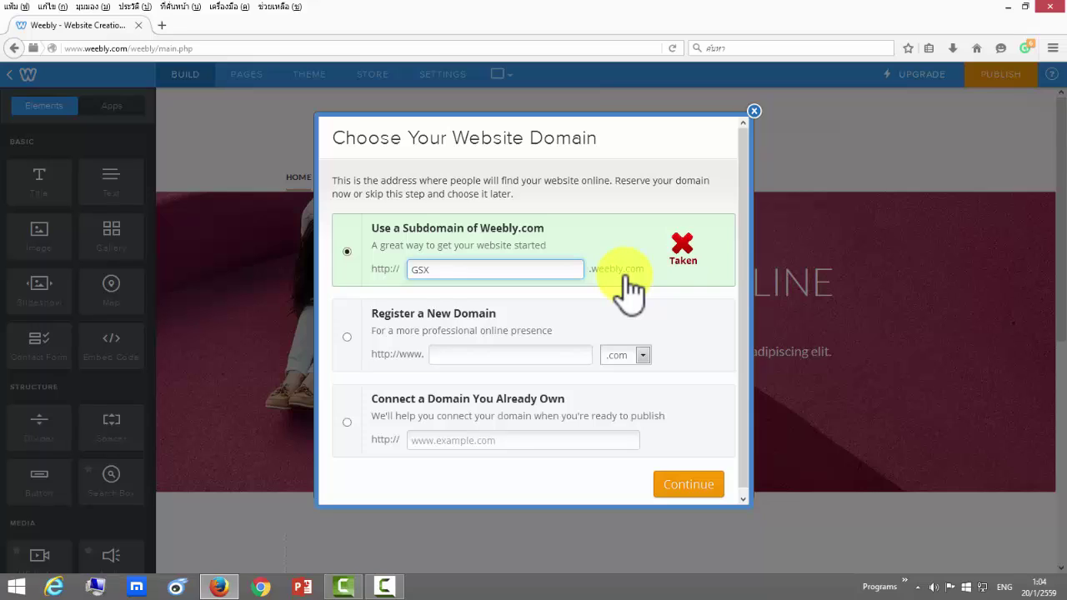
{"action": "type", "text": "ADS"}
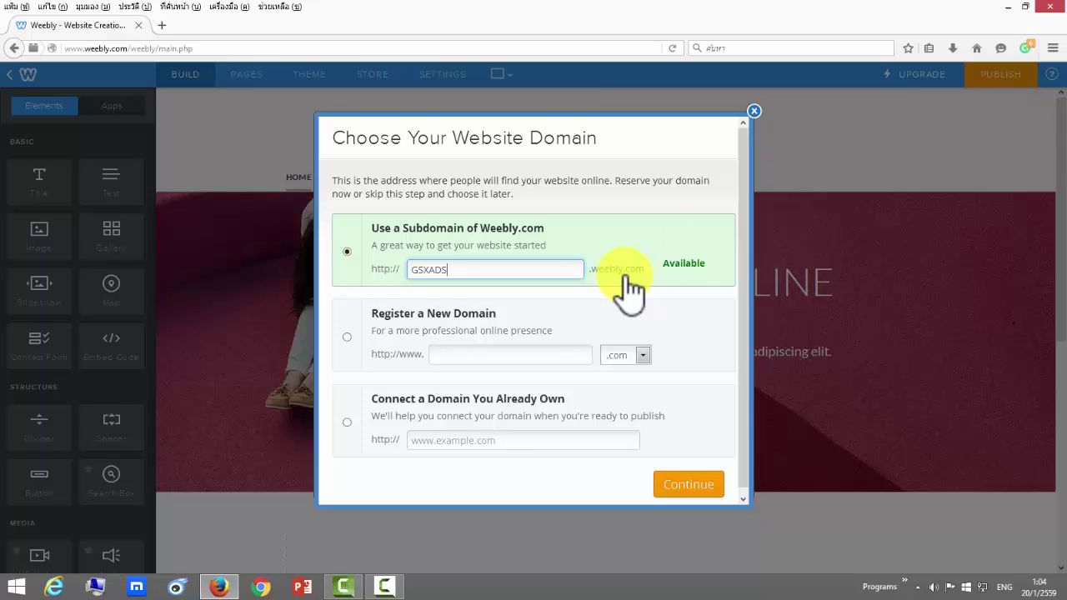
Replace the subdomain name with gsxads in lowercase and continue with that address
{"action": "key", "text": "BackSpace"}
{"action": "key", "text": "BackSpace"}
{"action": "key", "text": "BackSpace"}
{"action": "key", "text": "BackSpace"}
{"action": "key", "text": "BackSpace"}
{"action": "key", "text": "BackSpace"}
{"action": "type", "text": "gsxads"}
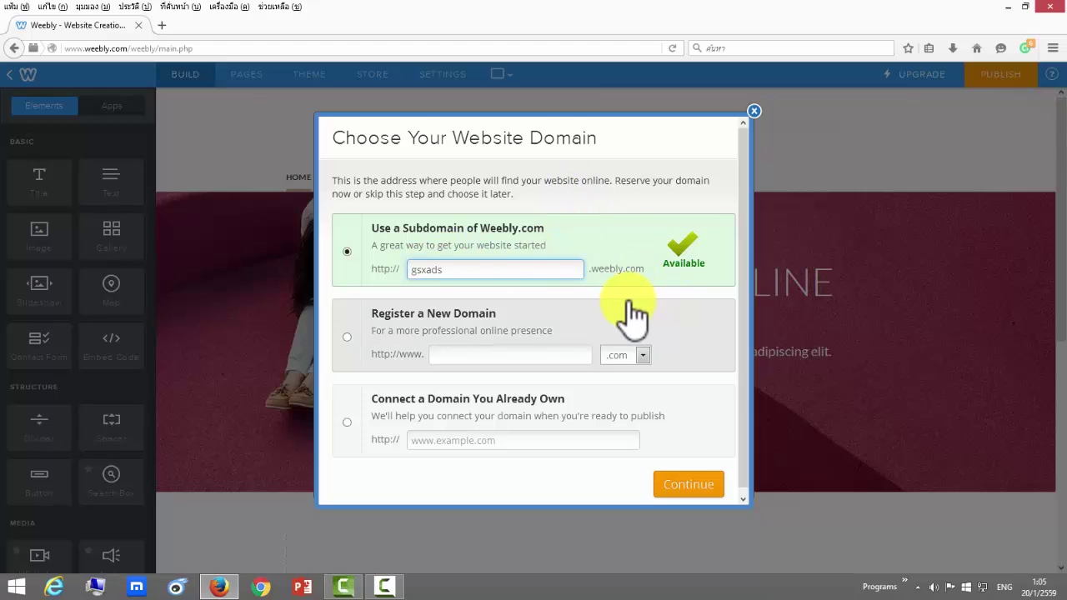
{"action": "left_click", "coordinate": [415, 252]}
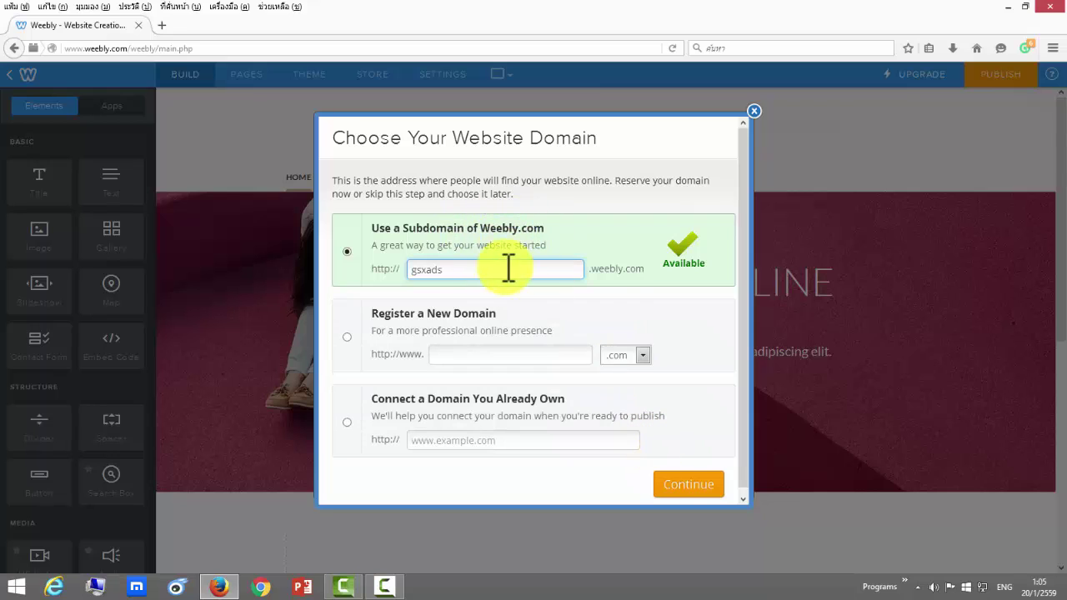
{"action": "double_click", "coordinate": [454, 270]}
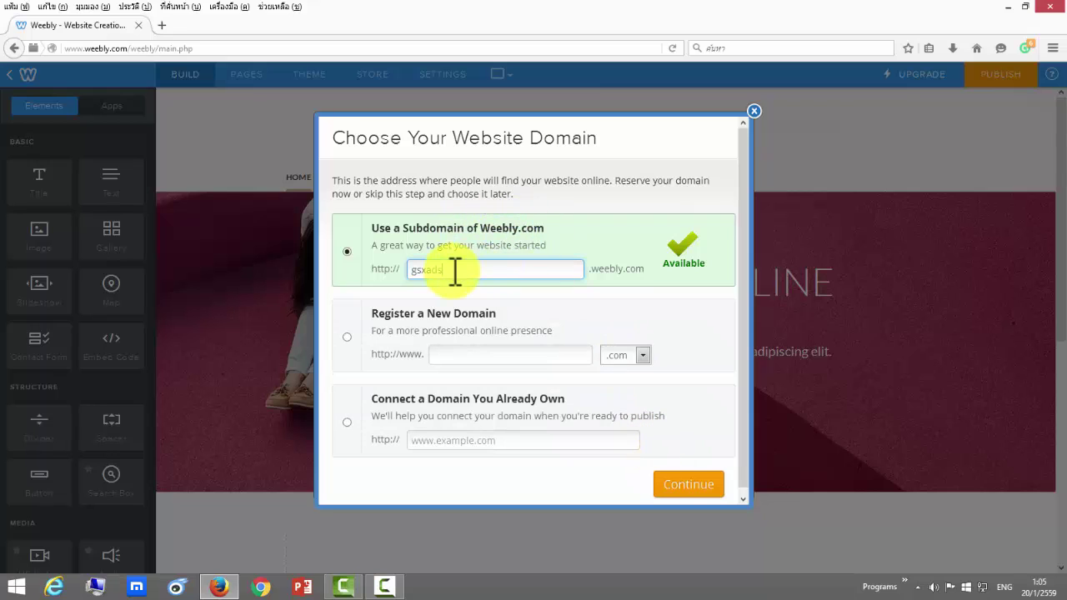
{"action": "left_click", "coordinate": [682, 488]}
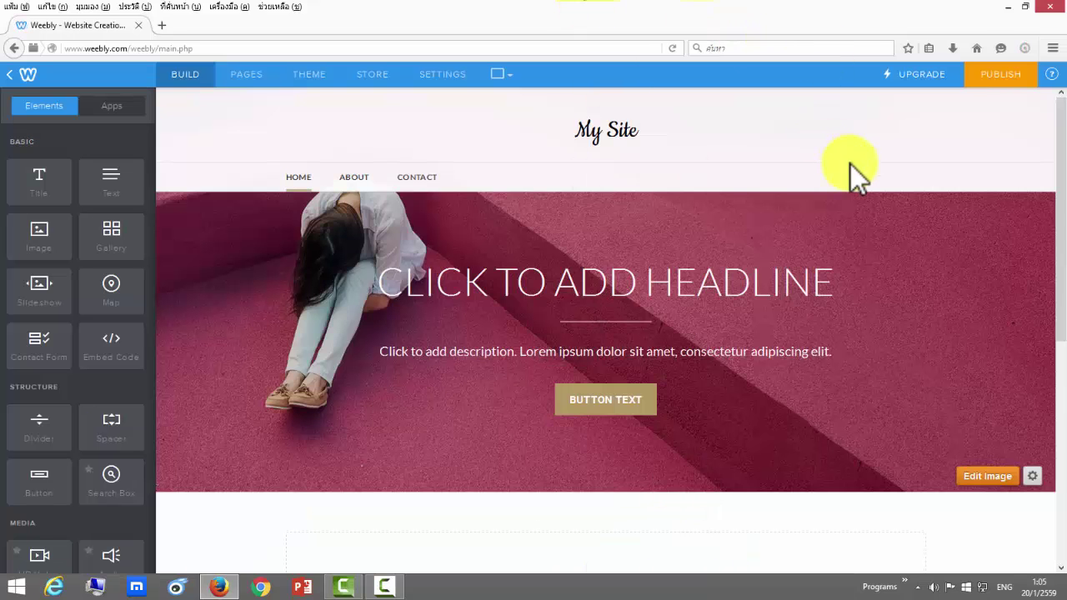
Look over the new site's home page, including the site title, navigation, banner headline, description and button
{"action": "left_click_drag", "start_coordinate": [1061, 242], "coordinate": [1049, 142]}
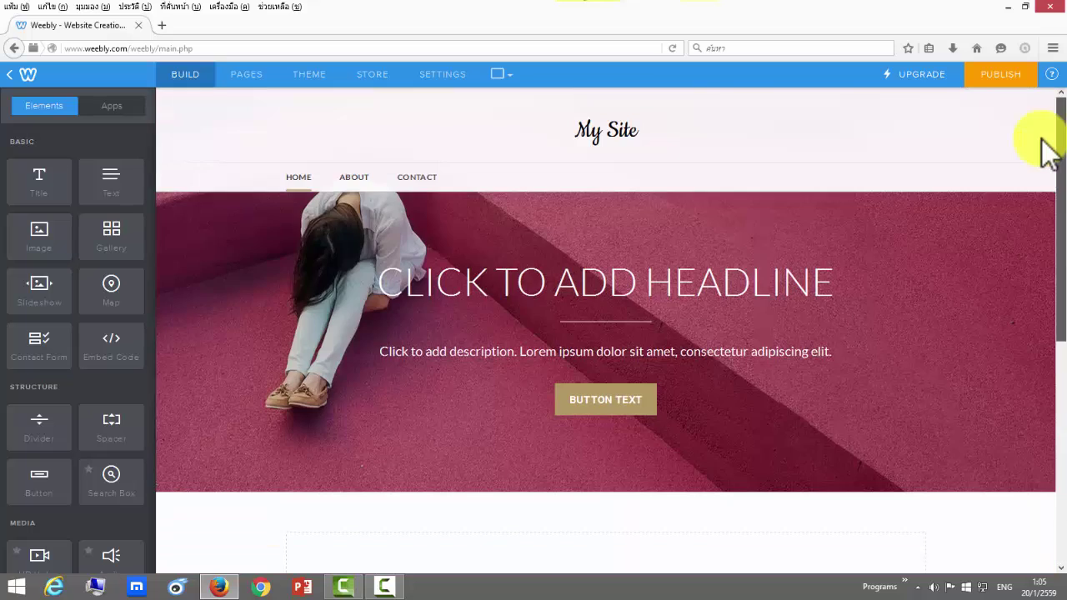
{"action": "scroll", "coordinate": [1059, 321], "scroll_direction": "down", "scroll_amount": 4}
{"action": "left_click_drag", "start_coordinate": [1060, 321], "coordinate": [1057, 185]}
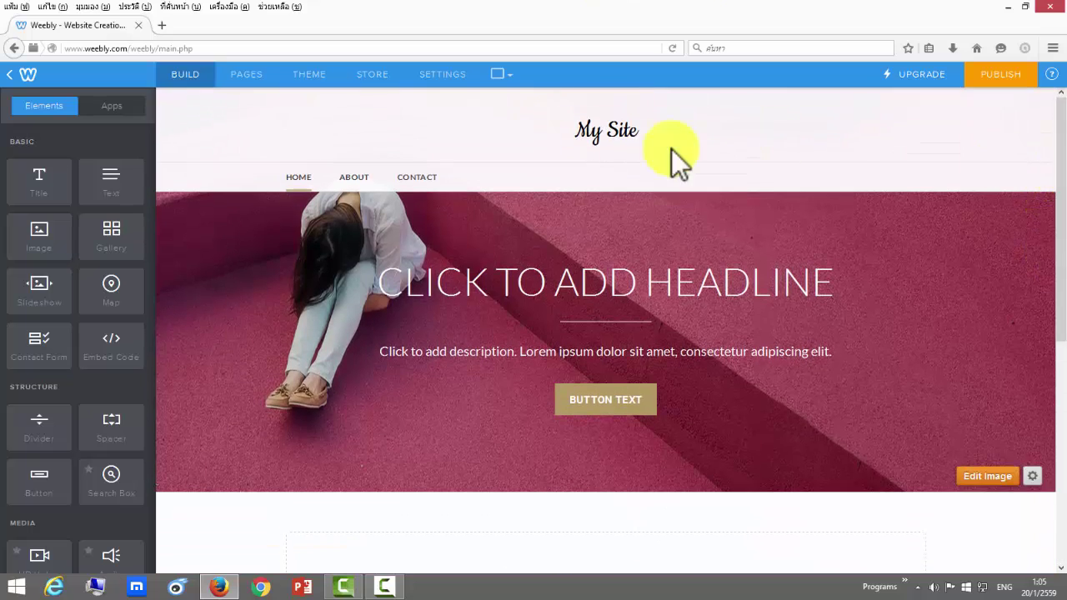
{"action": "scroll", "coordinate": [640, 191], "scroll_direction": "down", "scroll_amount": 2}
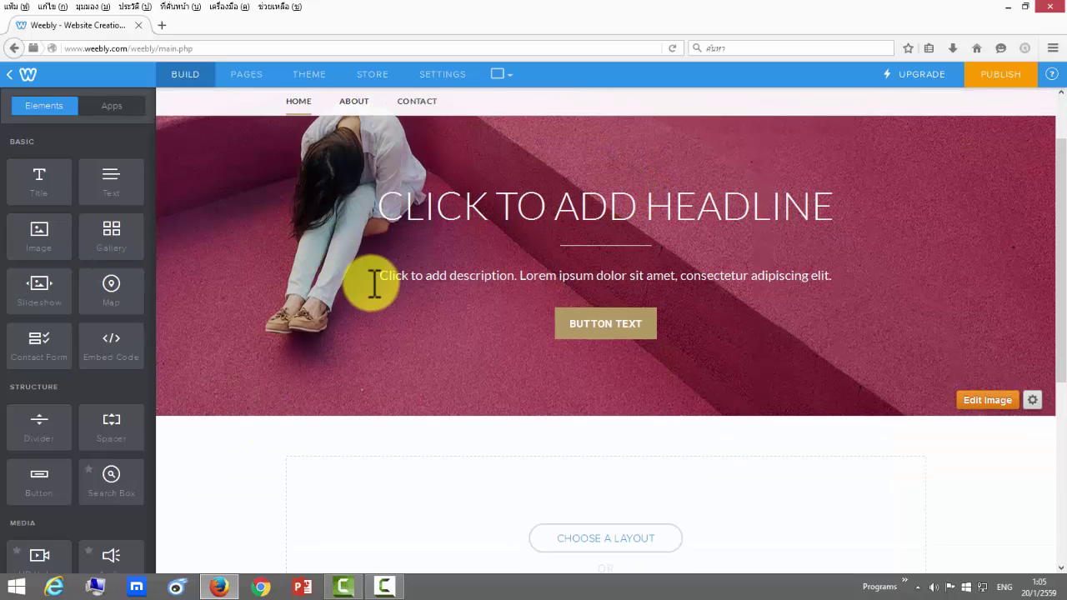
{"action": "scroll", "coordinate": [373, 283], "scroll_direction": "down", "scroll_amount": 2}
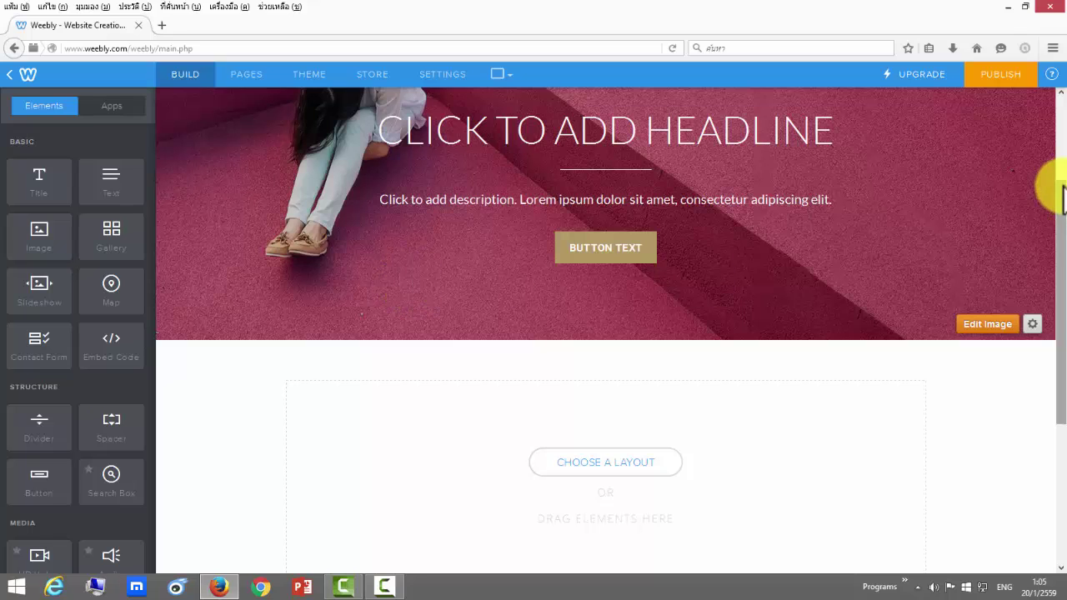
{"action": "left_click_drag", "start_coordinate": [1057, 186], "coordinate": [1052, 121]}
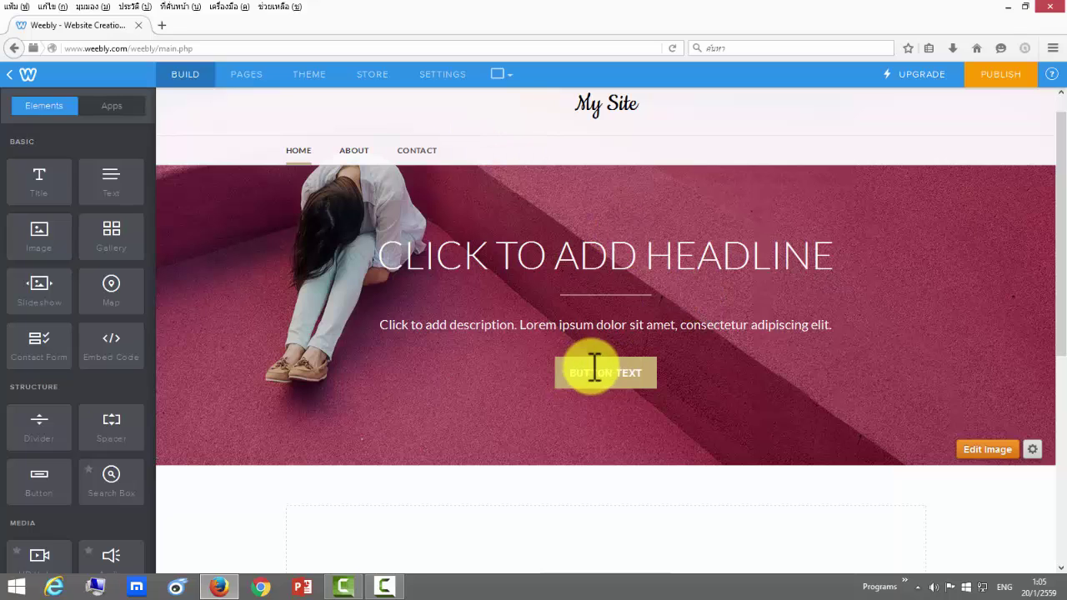
{"action": "left_click_drag", "start_coordinate": [1062, 170], "coordinate": [1060, 181]}
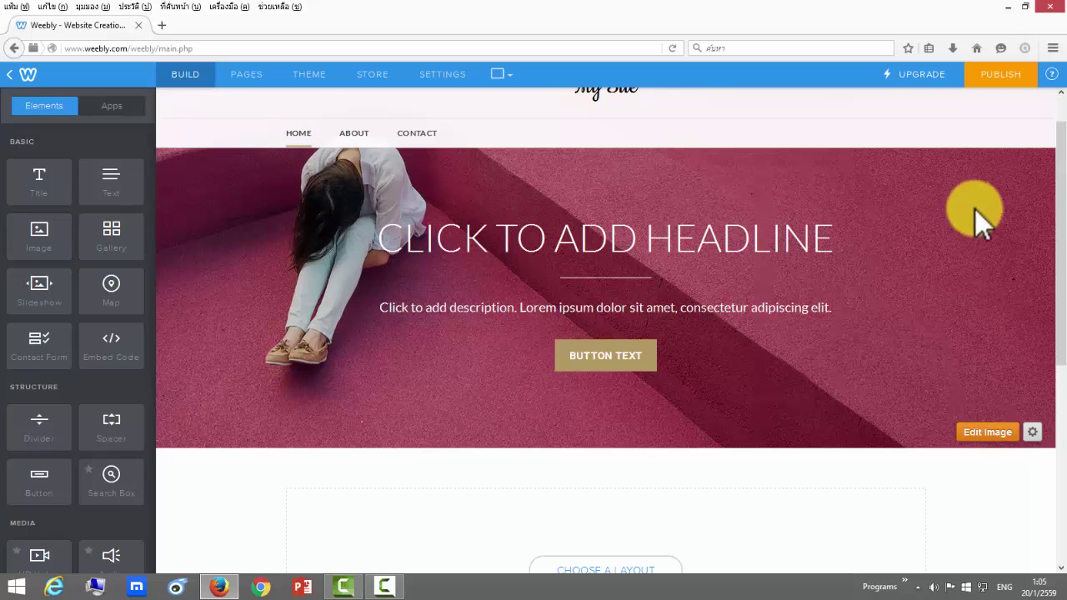
Open the layout chooser for the empty content area below the banner and look through the Home layouts
{"action": "left_click_drag", "start_coordinate": [1052, 259], "coordinate": [1059, 458]}
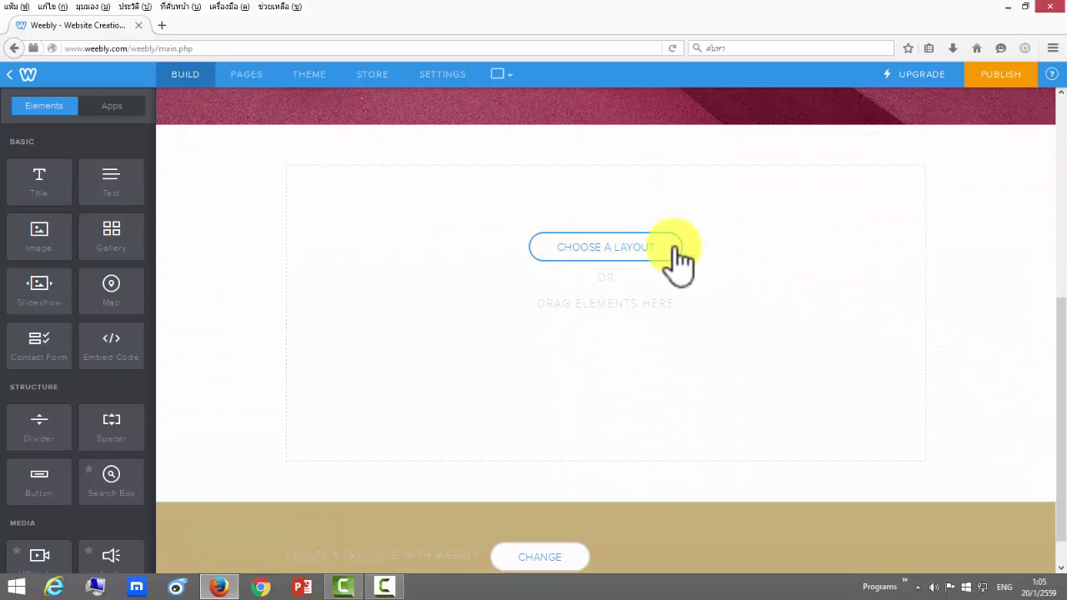
{"action": "left_click", "coordinate": [622, 250]}
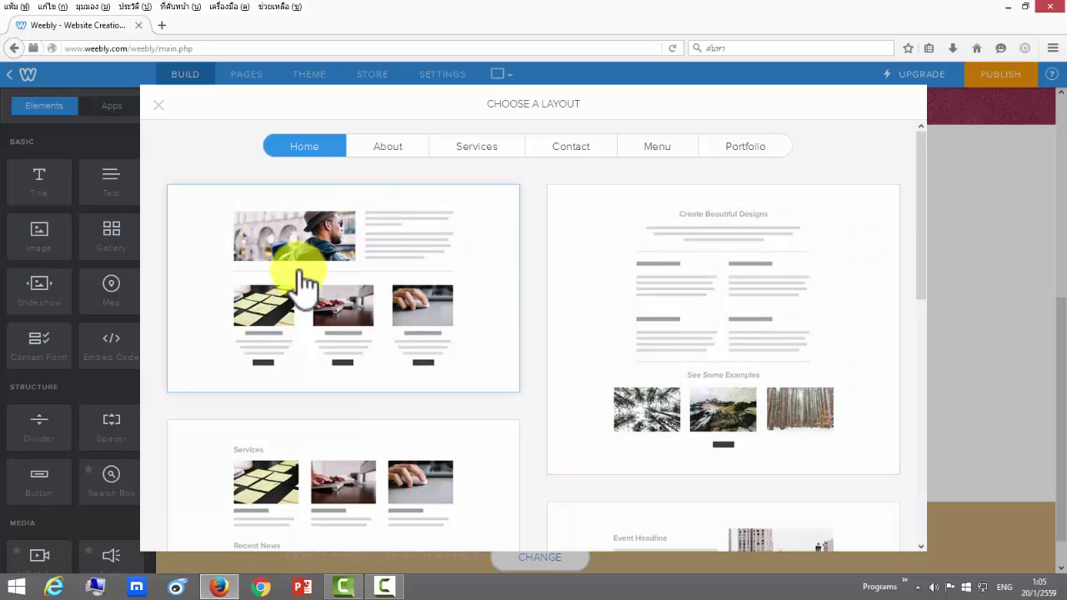
{"action": "scroll", "coordinate": [654, 347], "scroll_direction": "down", "scroll_amount": 3}
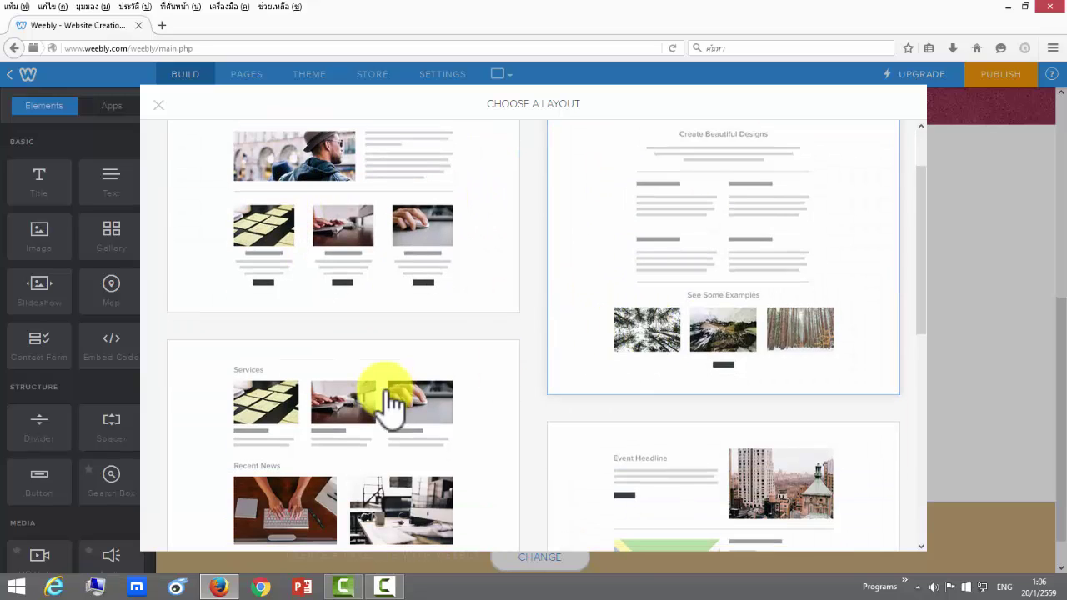
{"action": "scroll", "coordinate": [662, 362], "scroll_direction": "down", "scroll_amount": 1}
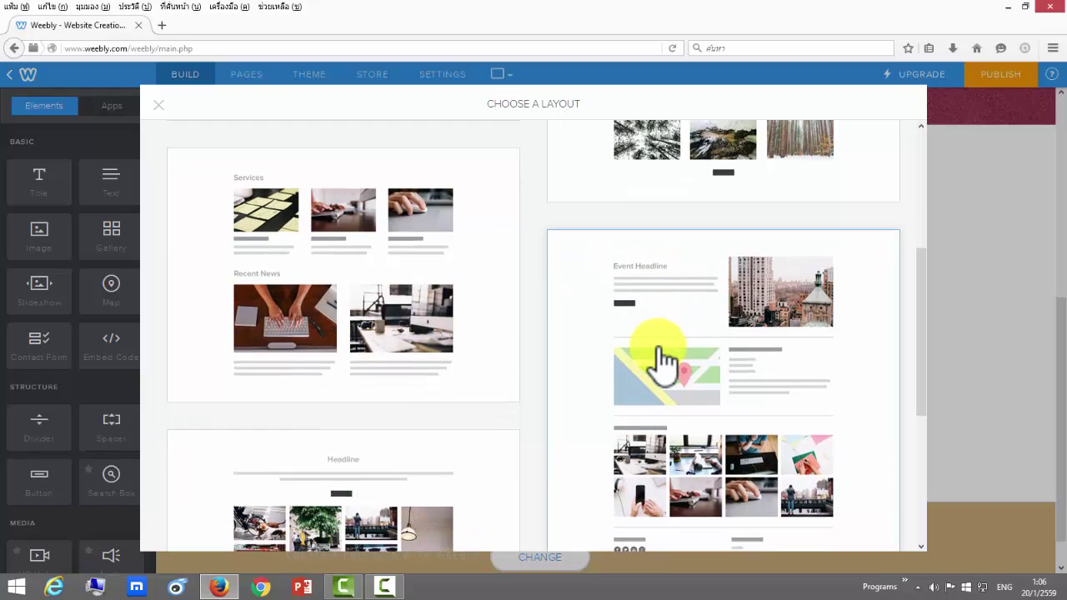
{"action": "scroll", "coordinate": [374, 362], "scroll_direction": "down", "scroll_amount": 2}
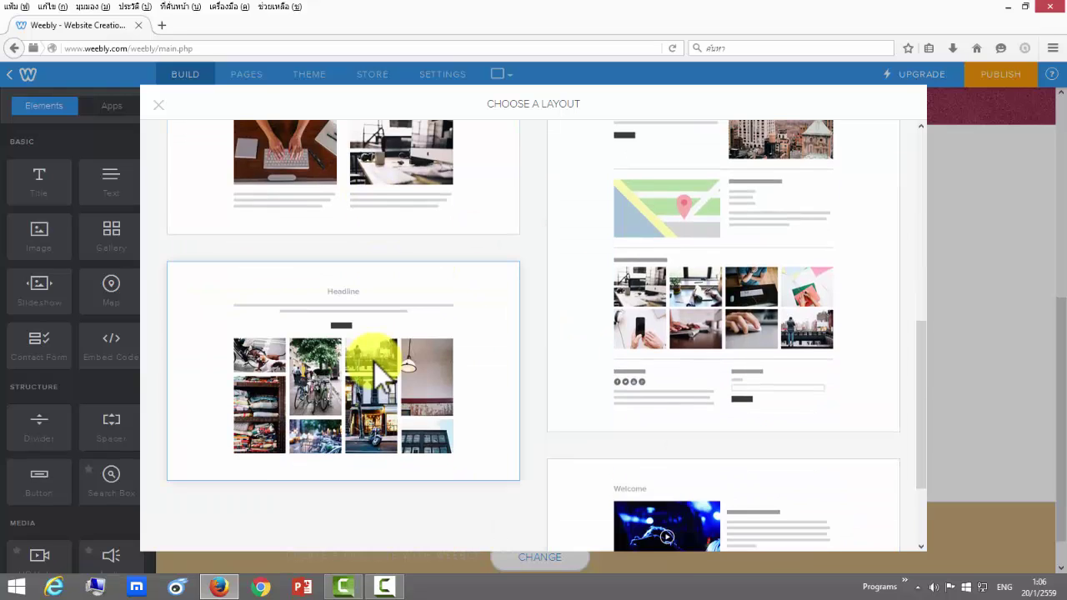
{"action": "scroll", "coordinate": [679, 333], "scroll_direction": "down", "scroll_amount": 1}
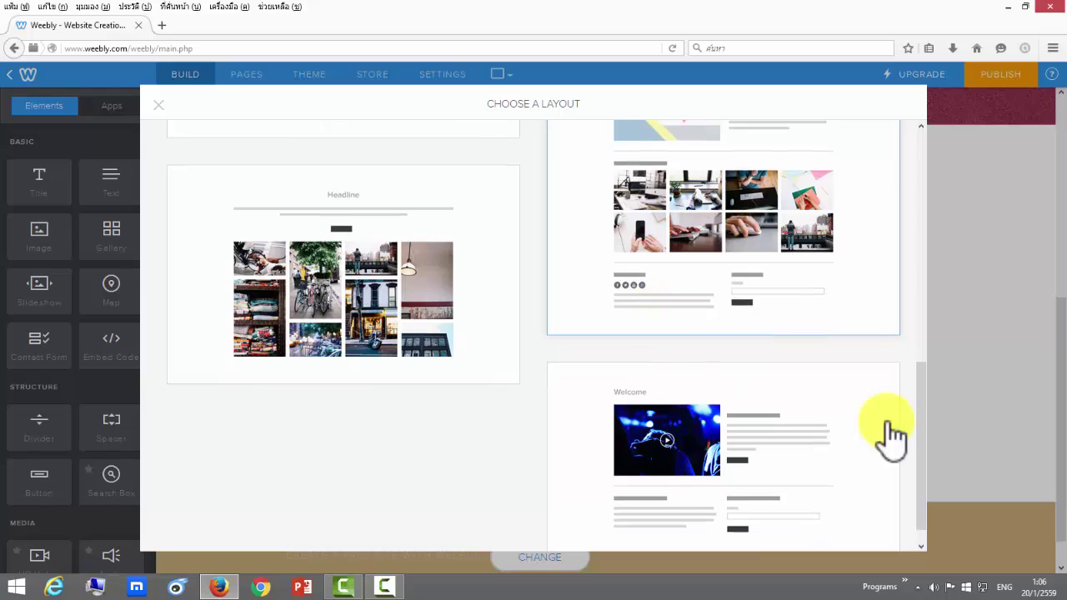
{"action": "left_click_drag", "start_coordinate": [917, 429], "coordinate": [918, 175]}
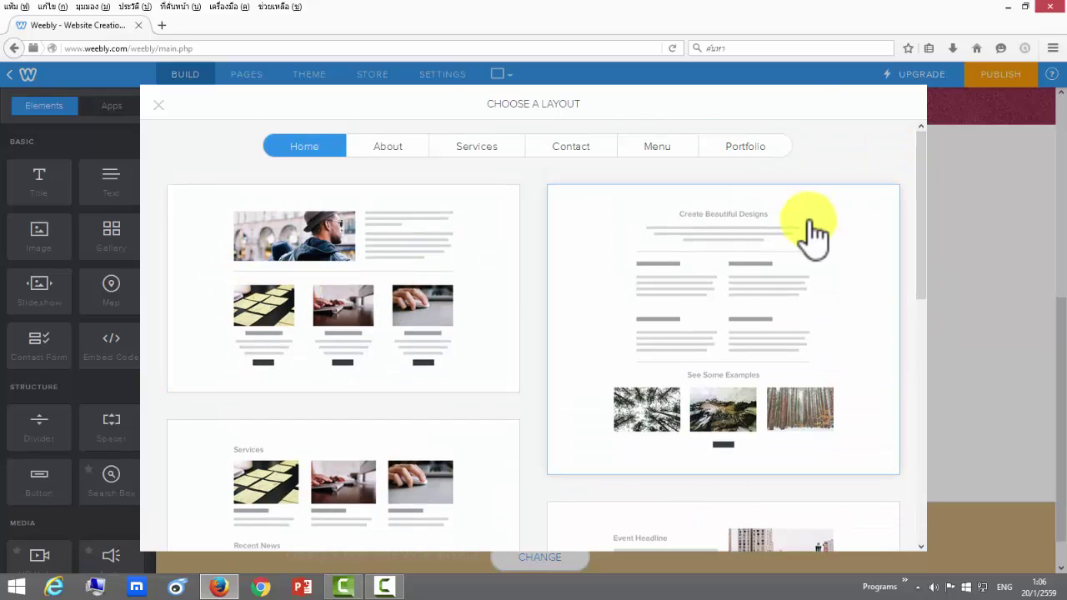
View the About, Contact, Portfolio, Home and Services layout categories, and close the layout chooser without picking one
{"action": "left_click", "coordinate": [419, 154]}
{"action": "left_click", "coordinate": [610, 154]}
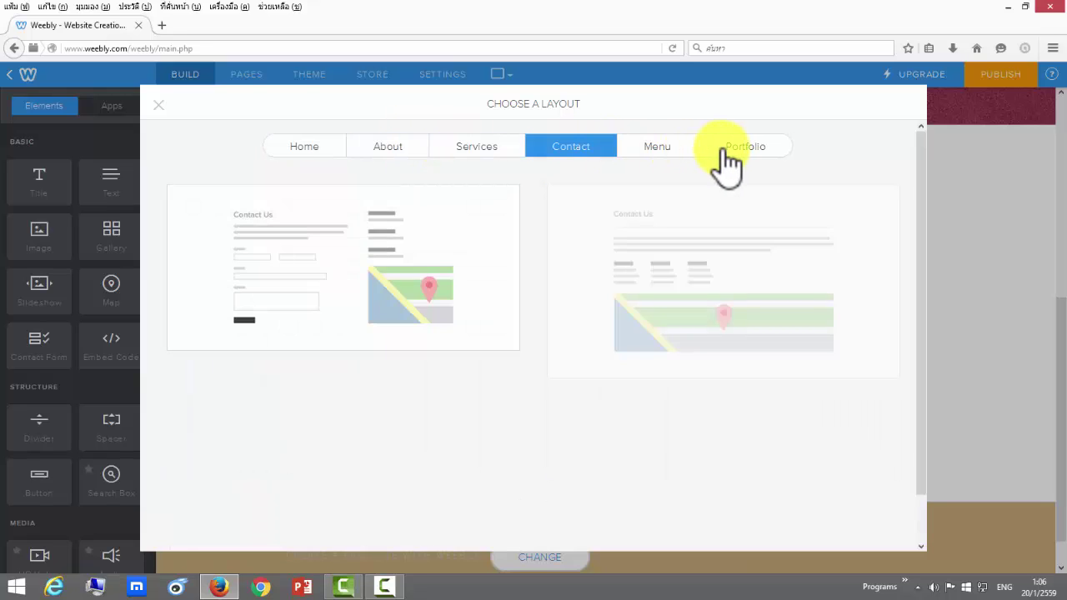
{"action": "left_click", "coordinate": [727, 162]}
{"action": "left_click", "coordinate": [305, 154]}
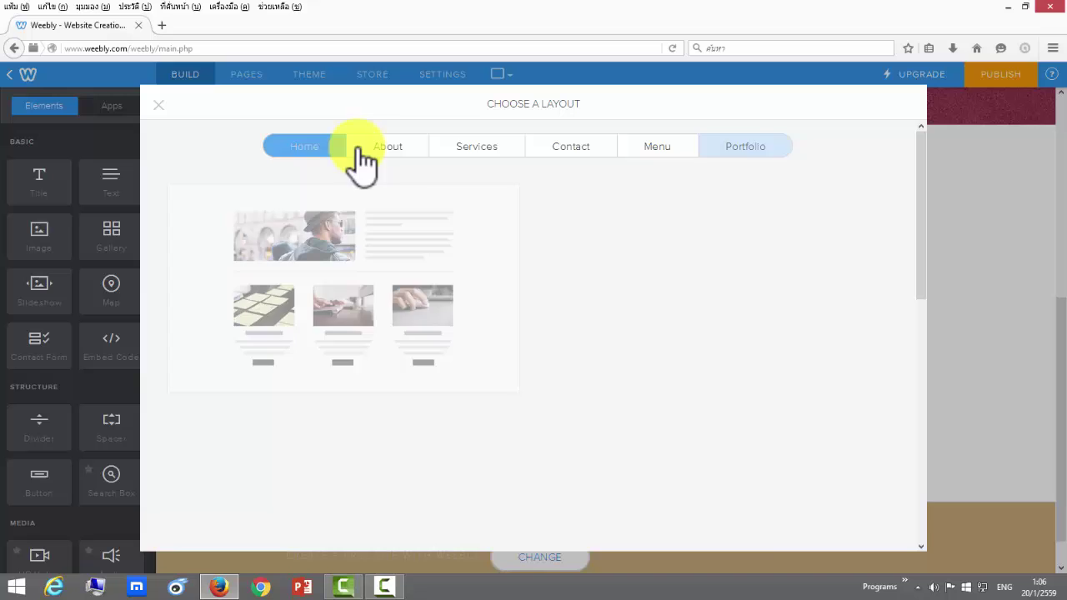
{"action": "left_click", "coordinate": [479, 150]}
{"action": "left_click", "coordinate": [157, 106]}
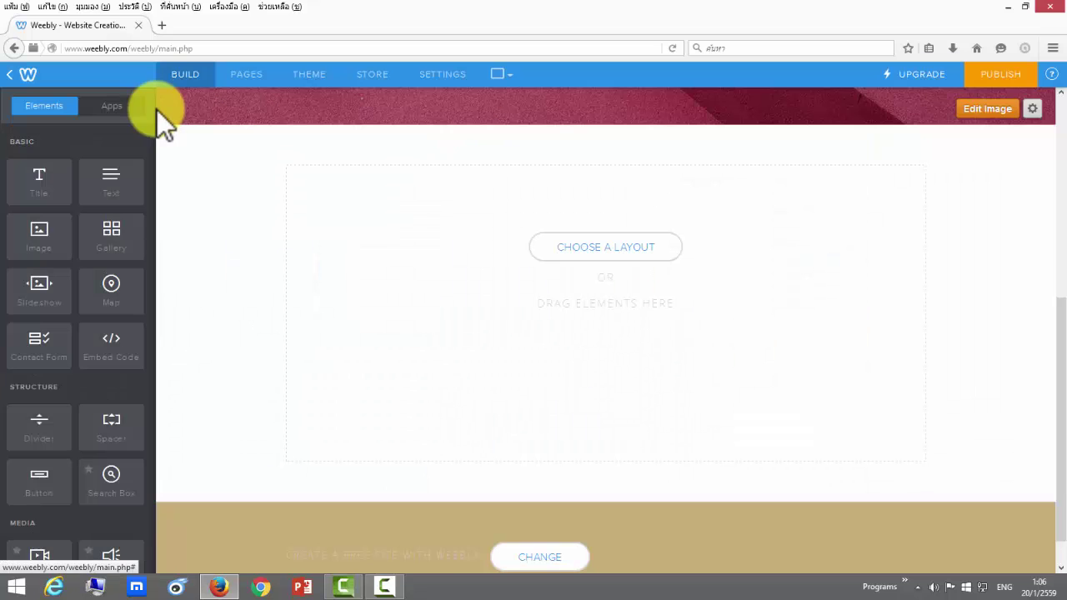
Add a Title element to the empty content area below the banner and open its placeholder text for editing
{"action": "scroll", "coordinate": [203, 178], "scroll_direction": "up", "scroll_amount": 3}
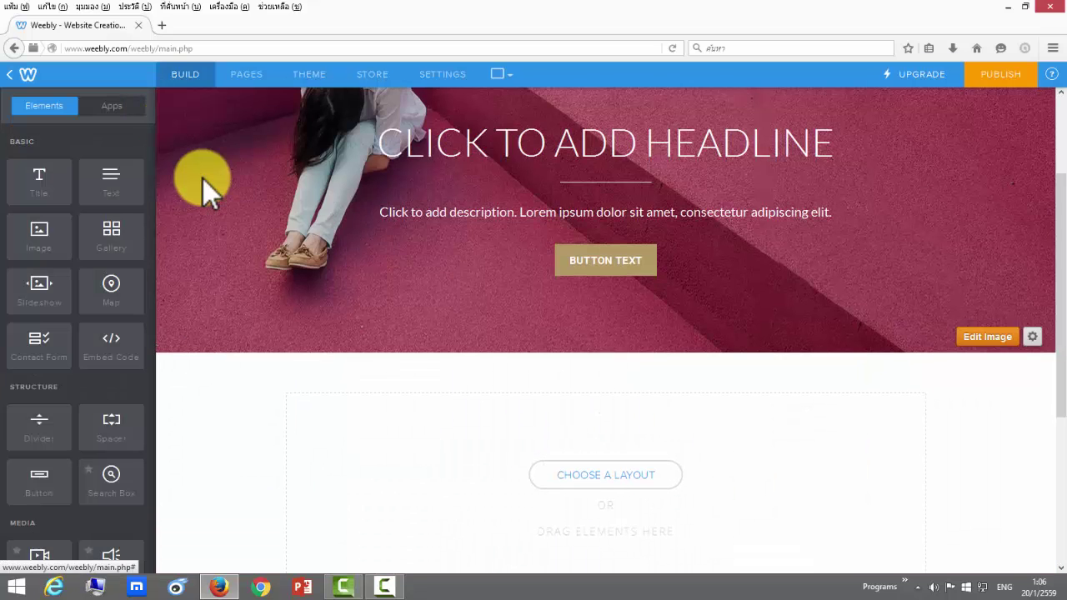
{"action": "scroll", "coordinate": [202, 178], "scroll_direction": "down", "scroll_amount": 4}
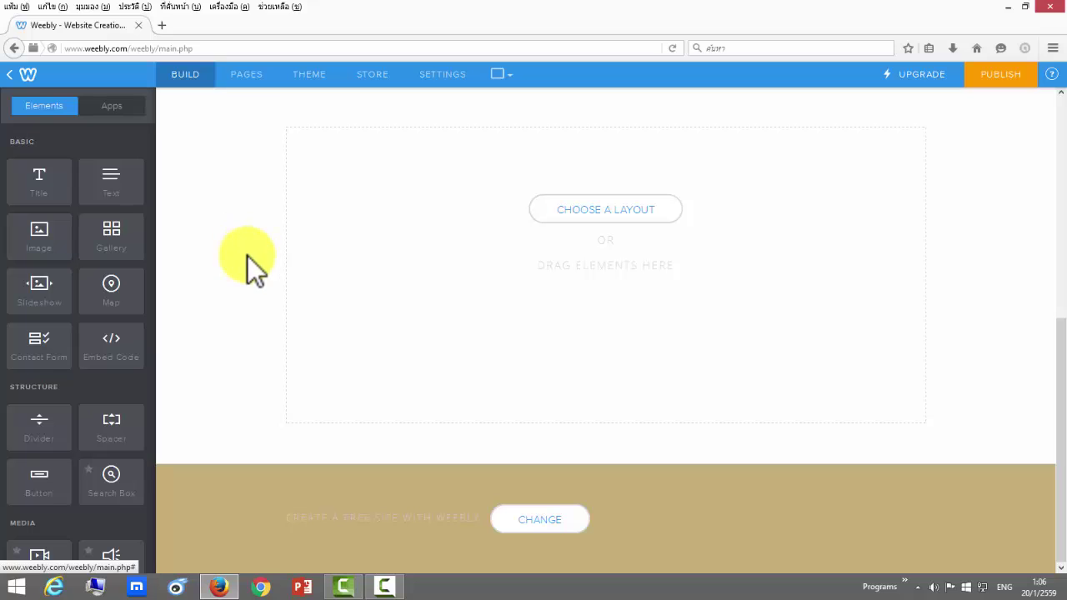
{"action": "scroll", "coordinate": [266, 273], "scroll_direction": "up", "scroll_amount": 1}
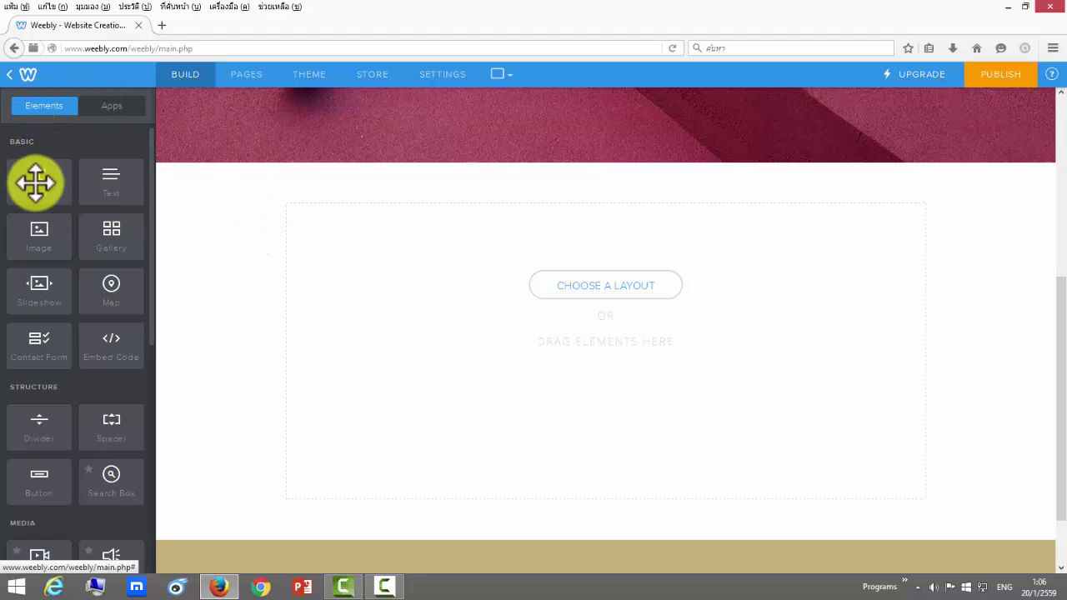
{"action": "left_click_drag", "start_coordinate": [35, 183], "coordinate": [92, 183]}
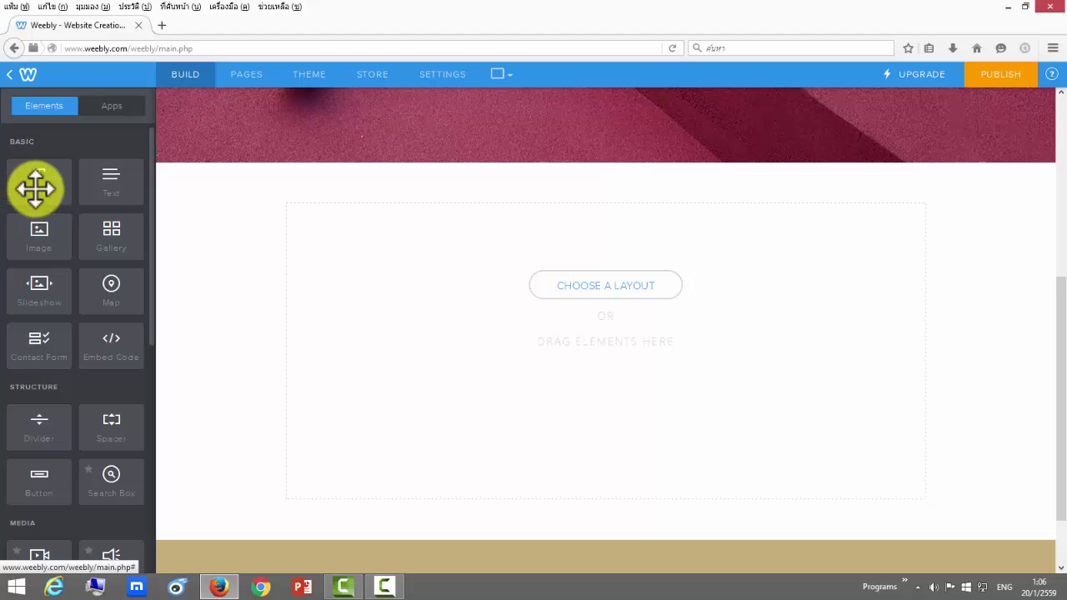
{"action": "left_click_drag", "start_coordinate": [30, 174], "coordinate": [362, 227]}
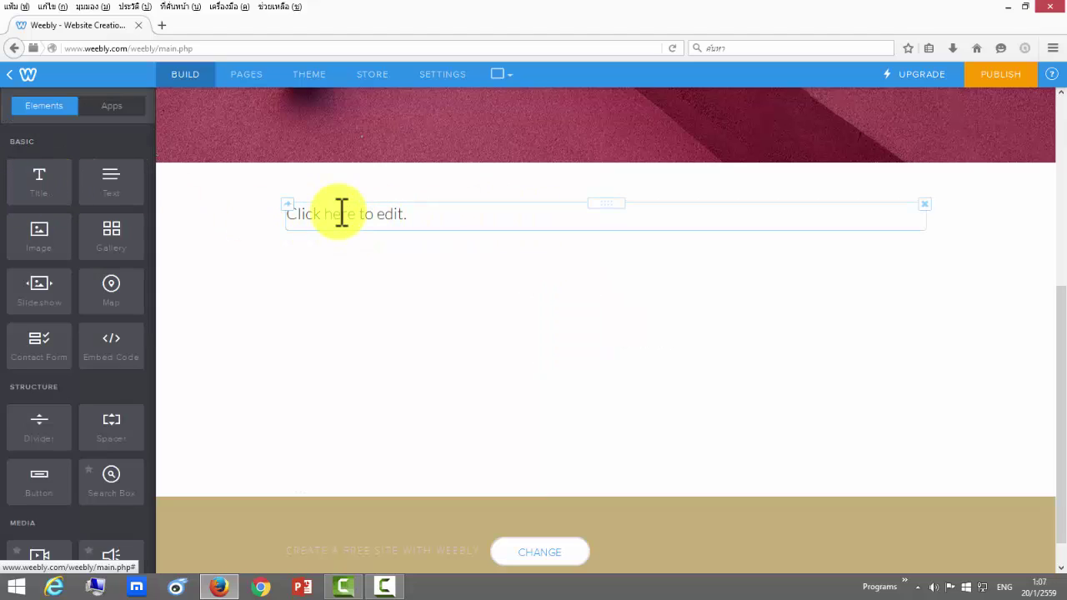
{"action": "left_click", "coordinate": [342, 215]}
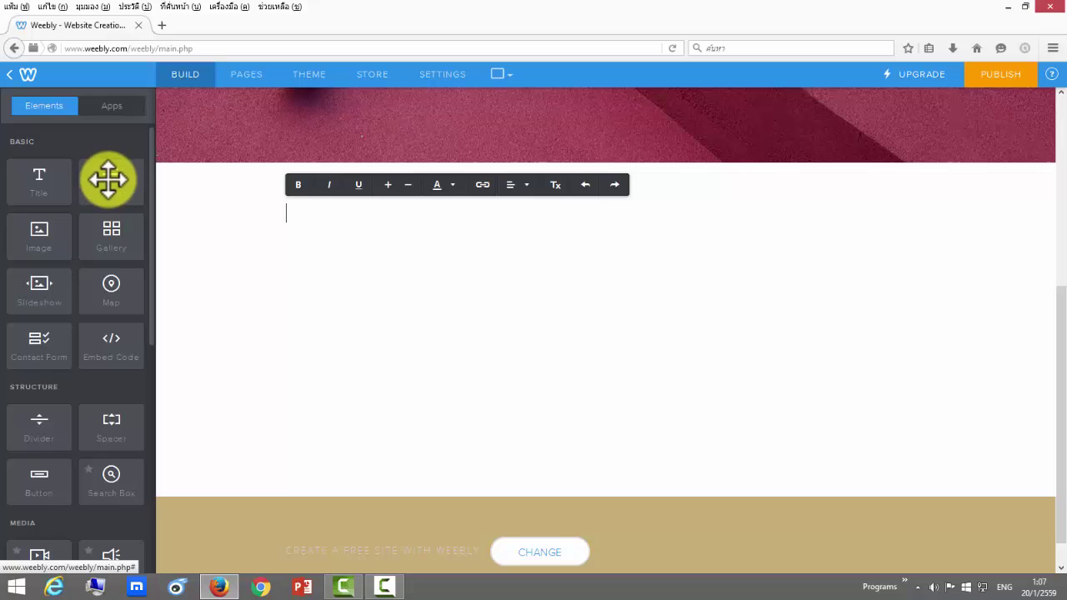
Add a Text element directly below the title, and set the title's text to "ซิ่งอย่างไม่ซี้"
{"action": "left_click_drag", "start_coordinate": [107, 178], "coordinate": [415, 252]}
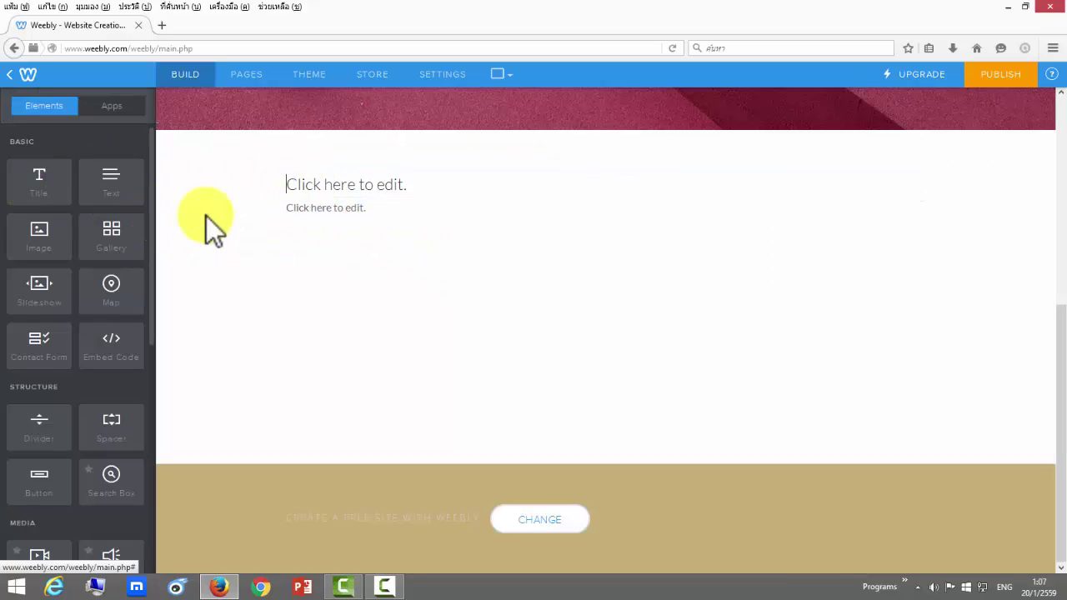
{"action": "left_click", "coordinate": [329, 185]}
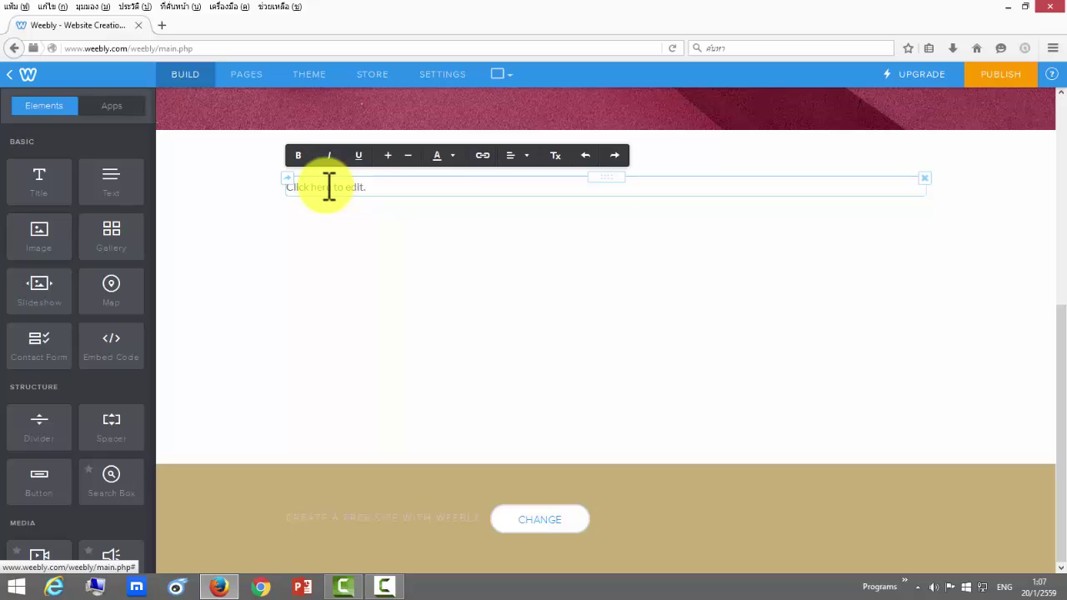
{"action": "key", "text": "Return"}
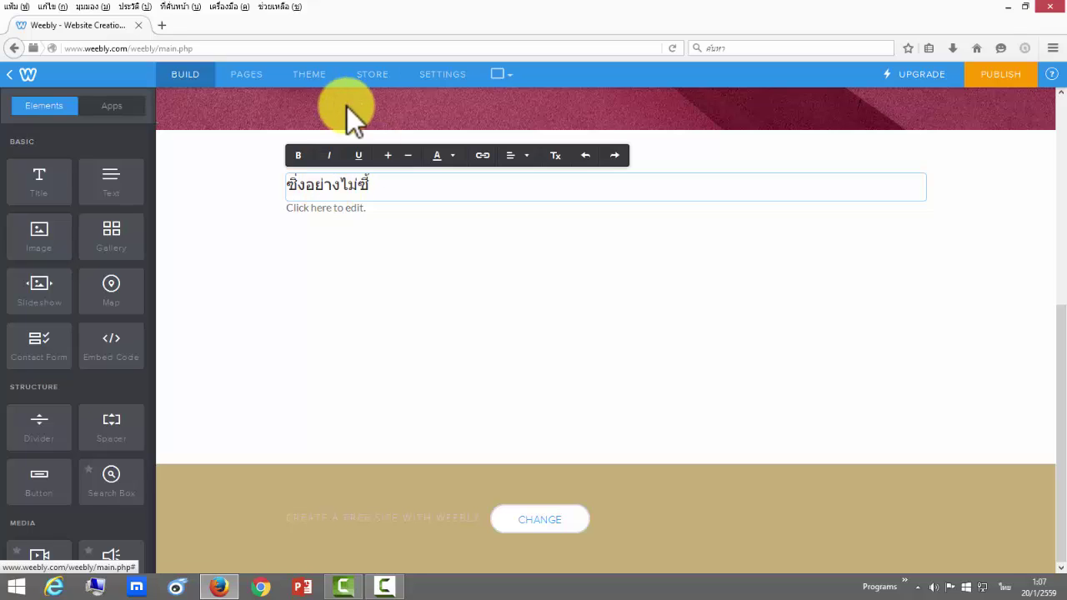
Set the Text element below the title to "การขับขี่นั้นควรเน้นความปลอดภัย"
{"action": "left_click", "coordinate": [317, 207]}
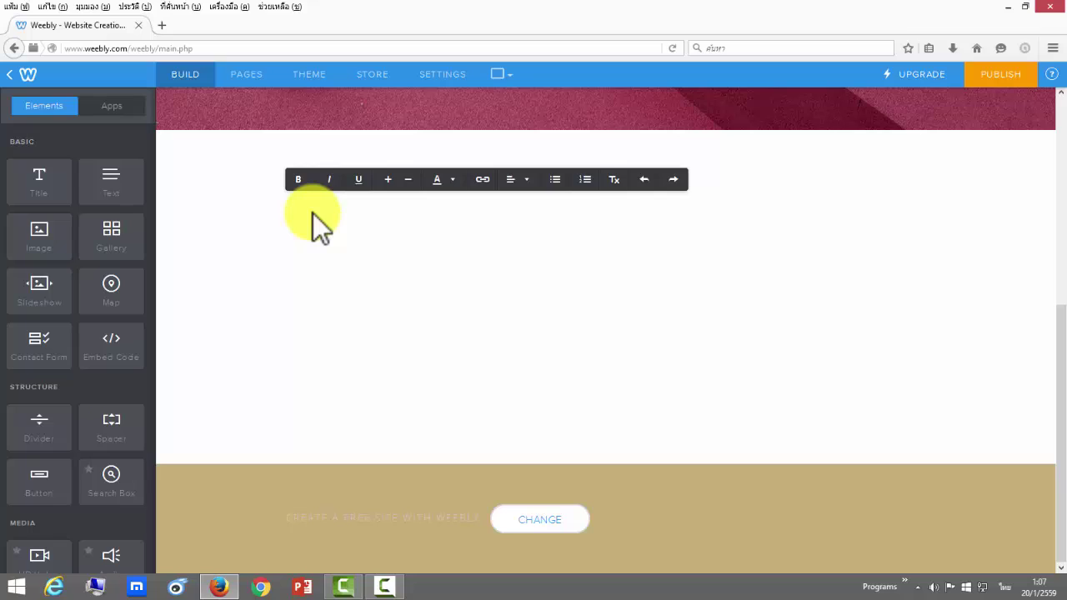
{"action": "type", "text": "การขับขี่"}
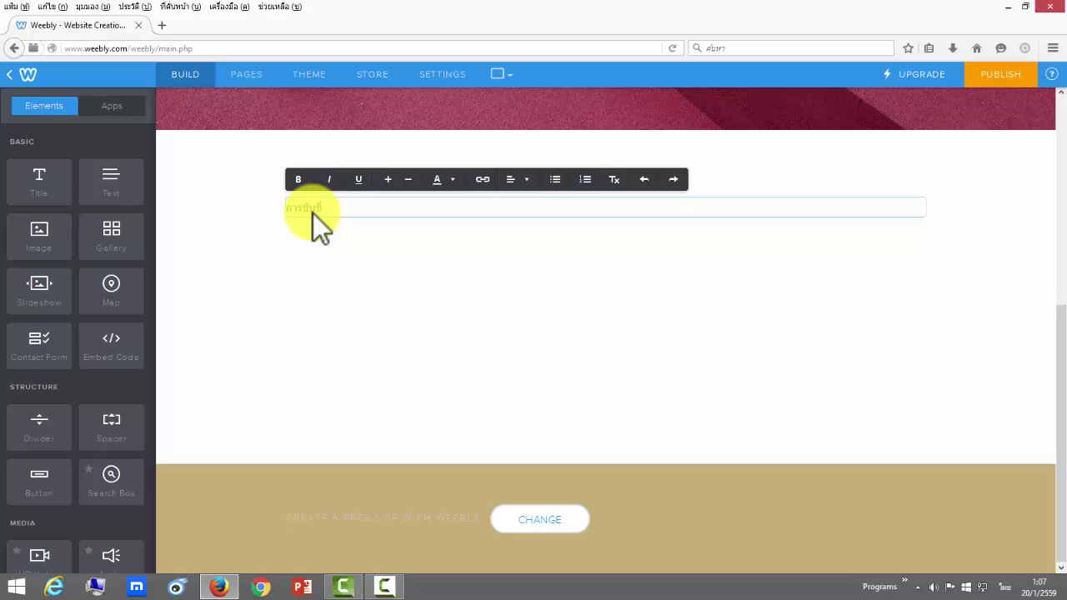
{"action": "type", "text": "นั้นควรเน้นความปลอดภัย"}
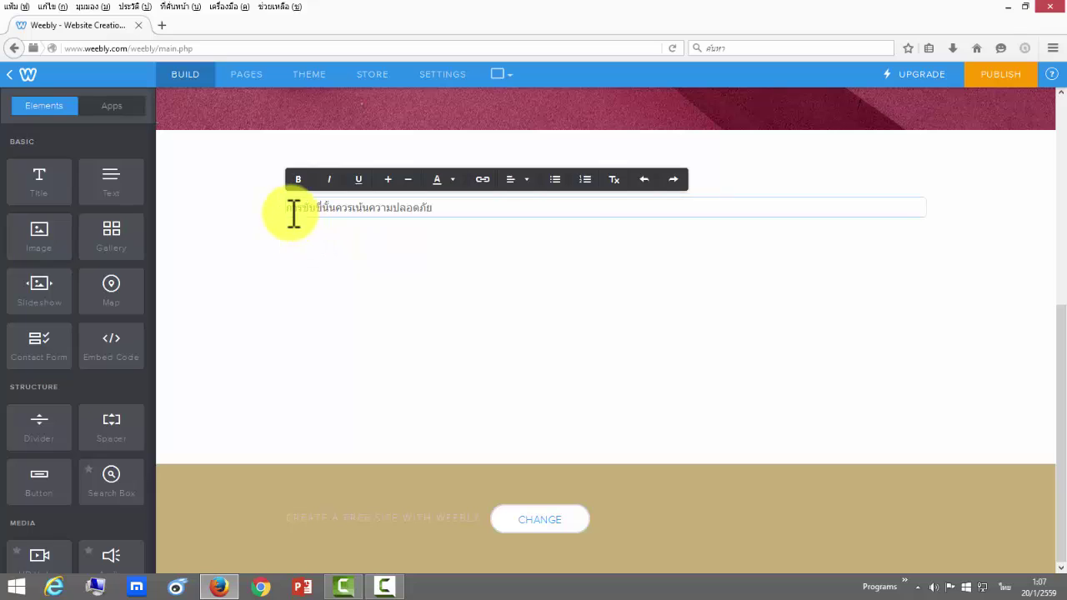
{"action": "left_click", "coordinate": [241, 220]}
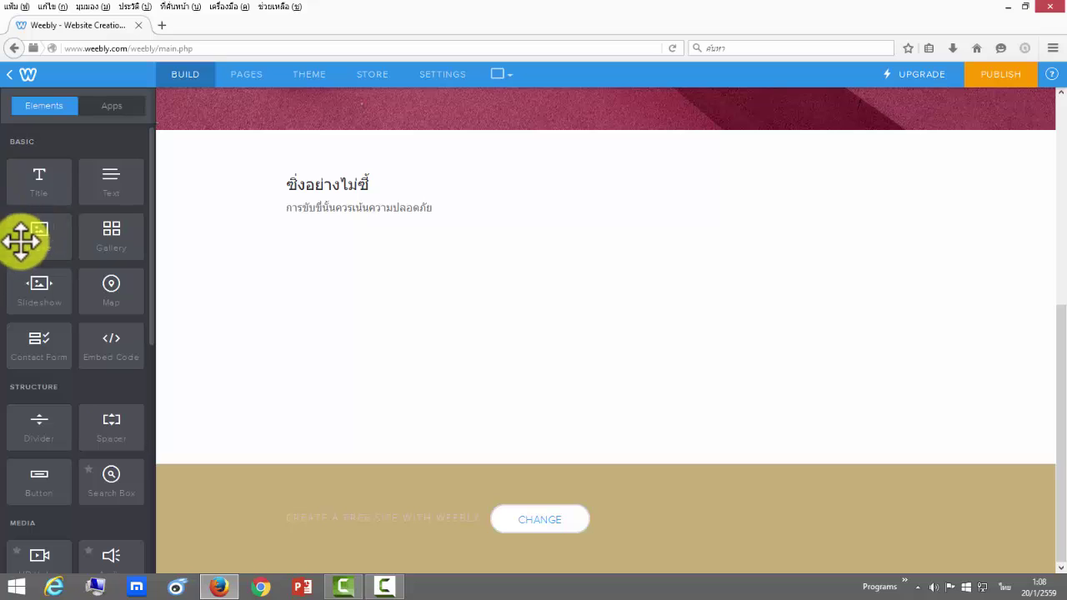
Add an Image element directly below the paragraph text, spanning the full content width
{"action": "mouse_move", "coordinate": [36, 232]}
{"action": "left_mouse_down"}
{"action": "mouse_move", "coordinate": [14, 239]}
{"action": "mouse_move", "coordinate": [241, 217]}
{"action": "mouse_move", "coordinate": [269, 262]}
{"action": "mouse_move", "coordinate": [262, 195]}
{"action": "left_mouse_up"}
{"action": "left_click_drag", "start_coordinate": [57, 185], "coordinate": [620, 165]}
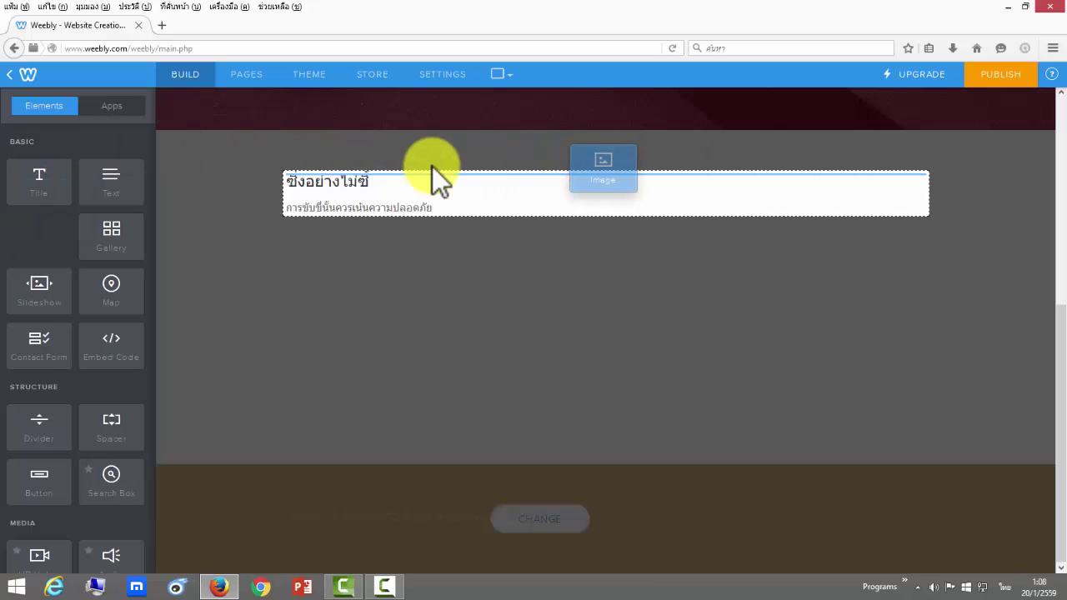
{"action": "left_click_drag", "start_coordinate": [433, 172], "coordinate": [355, 167]}
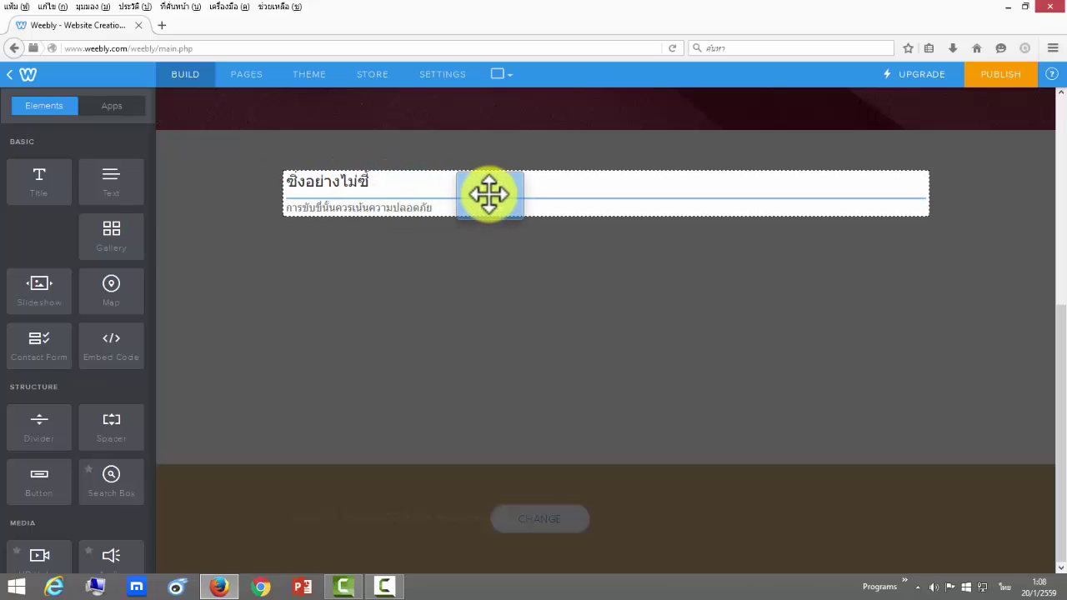
{"action": "mouse_move", "coordinate": [490, 195]}
{"action": "left_mouse_down"}
{"action": "mouse_move", "coordinate": [358, 195]}
{"action": "mouse_move", "coordinate": [350, 184]}
{"action": "mouse_move", "coordinate": [310, 183]}
{"action": "mouse_move", "coordinate": [312, 207]}
{"action": "mouse_move", "coordinate": [732, 207]}
{"action": "left_mouse_up"}
{"action": "mouse_move", "coordinate": [882, 201]}
{"action": "left_mouse_down"}
{"action": "mouse_move", "coordinate": [909, 198]}
{"action": "mouse_move", "coordinate": [910, 209]}
{"action": "mouse_move", "coordinate": [912, 190]}
{"action": "left_mouse_up"}
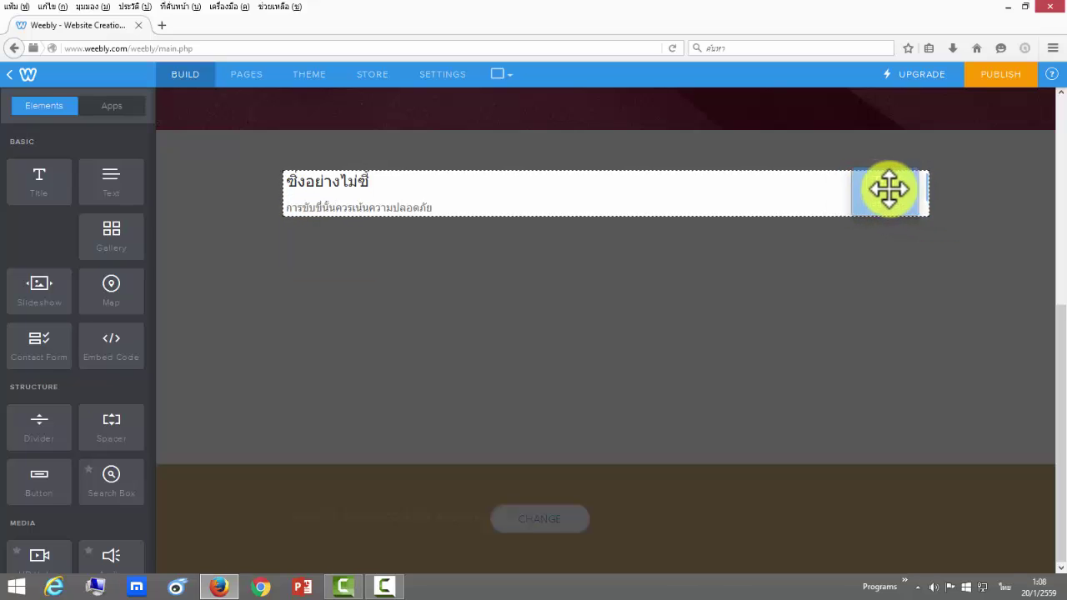
{"action": "left_click_drag", "start_coordinate": [926, 190], "coordinate": [313, 225]}
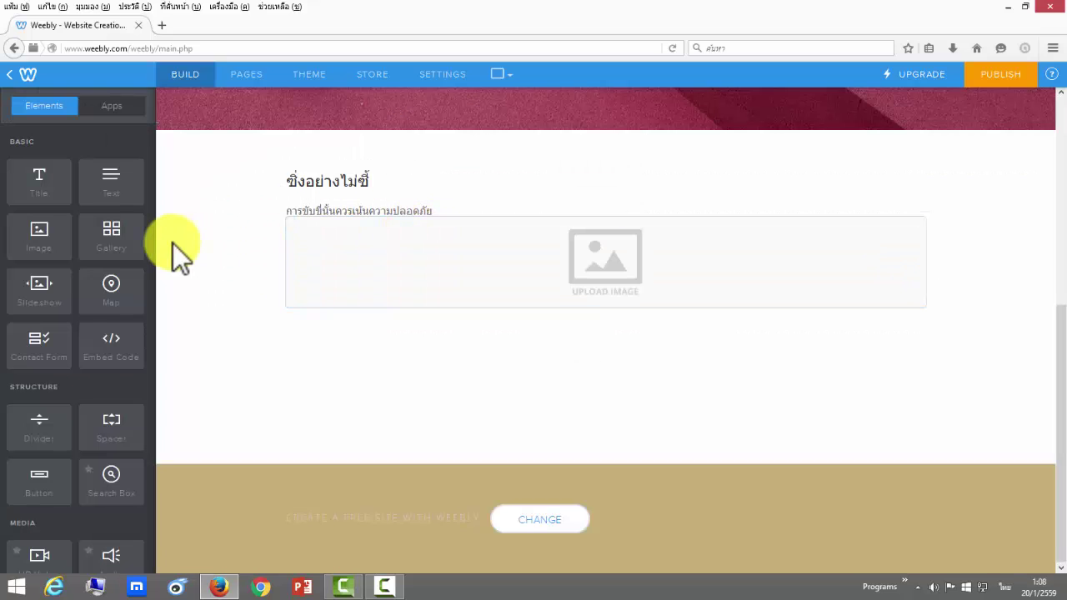
Open the image chooser for the placeholder, view the Image URL and My Computer sources, and cancel the computer's file picker
{"action": "left_click", "coordinate": [606, 261]}
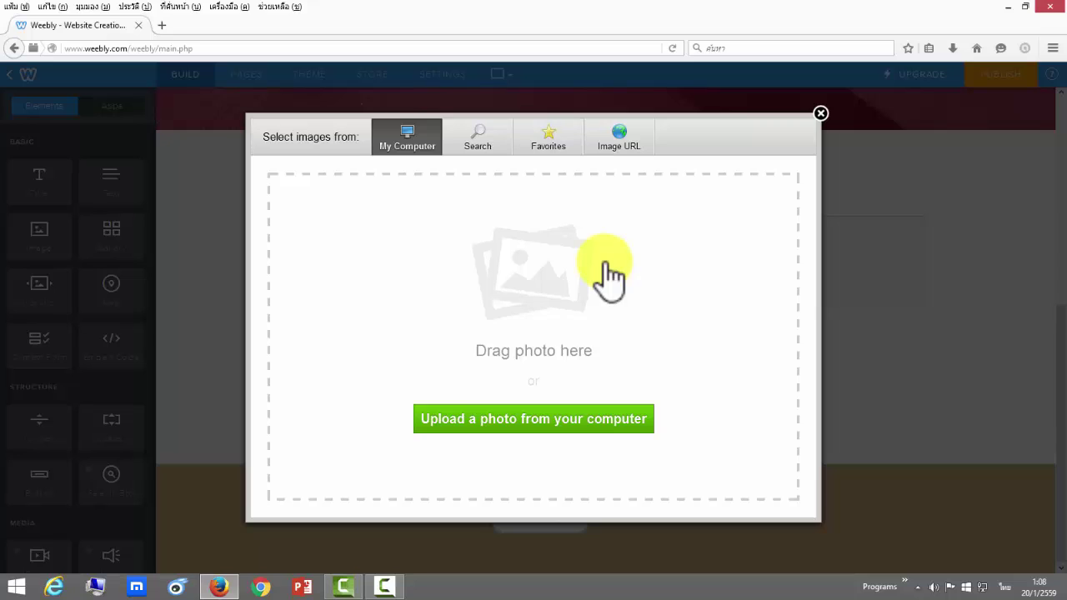
{"action": "left_click", "coordinate": [614, 150]}
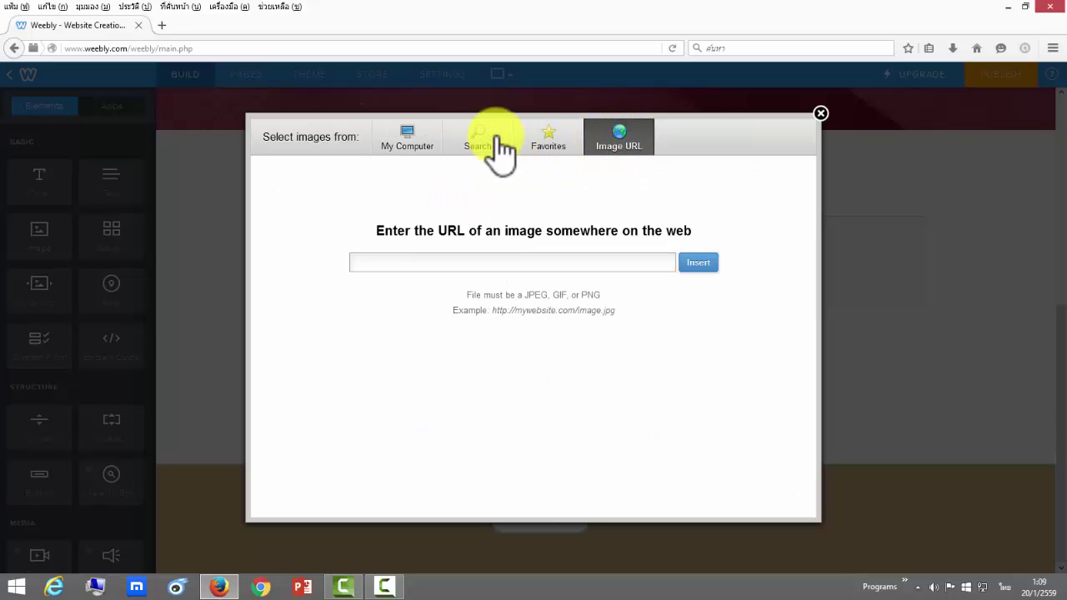
{"action": "left_click", "coordinate": [417, 154]}
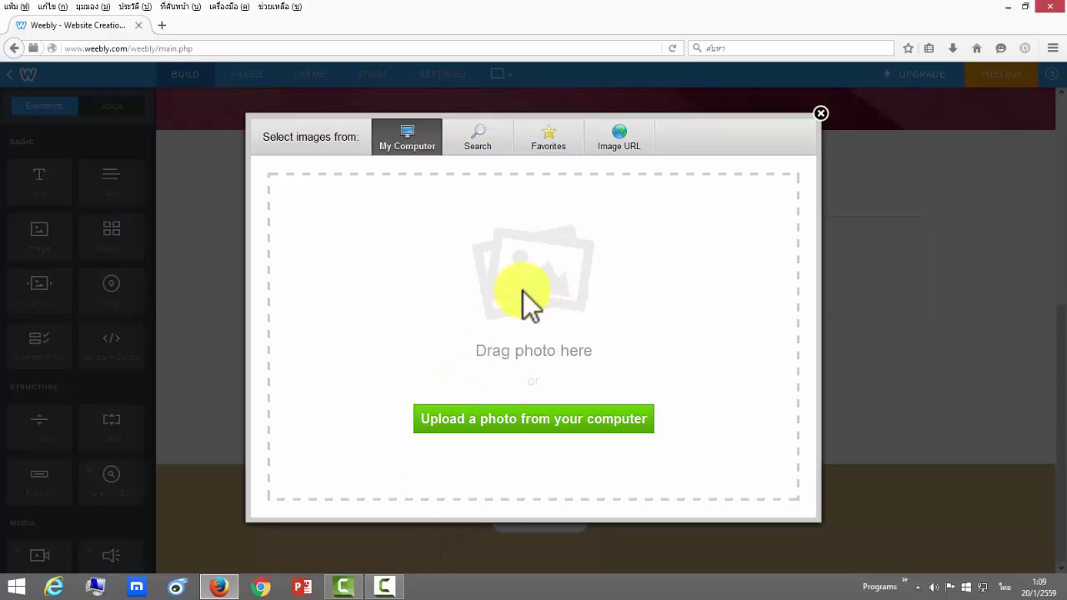
{"action": "left_click", "coordinate": [547, 421]}
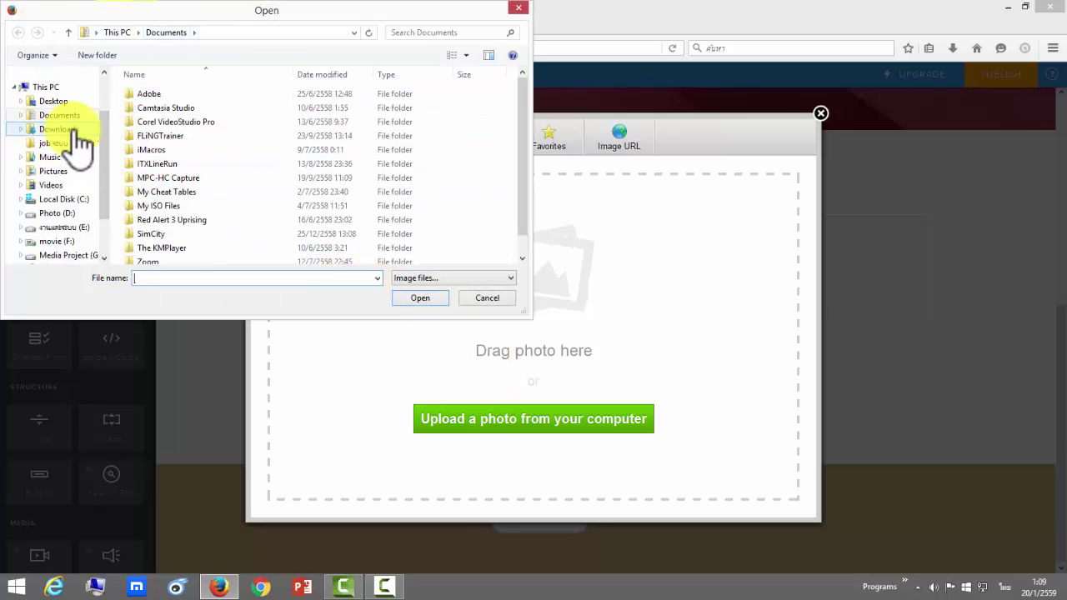
{"action": "left_click", "coordinate": [487, 298]}
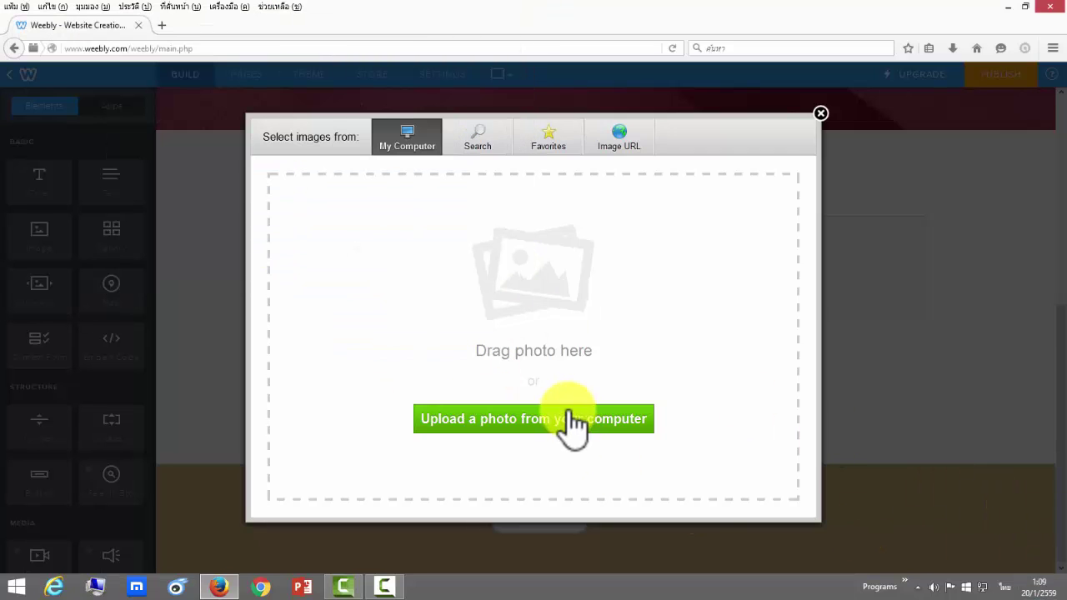
Upload the desktop picture "ภาพ road map.jpg" into the Image element through the photo drop area
{"action": "left_click", "coordinate": [1061, 587]}
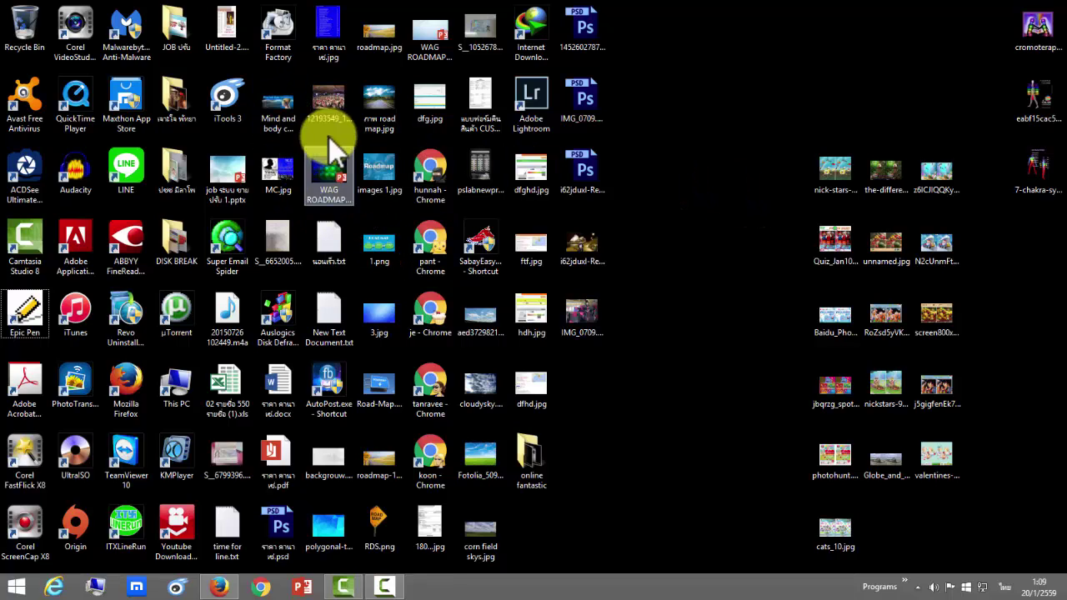
{"action": "left_click", "coordinate": [374, 103]}
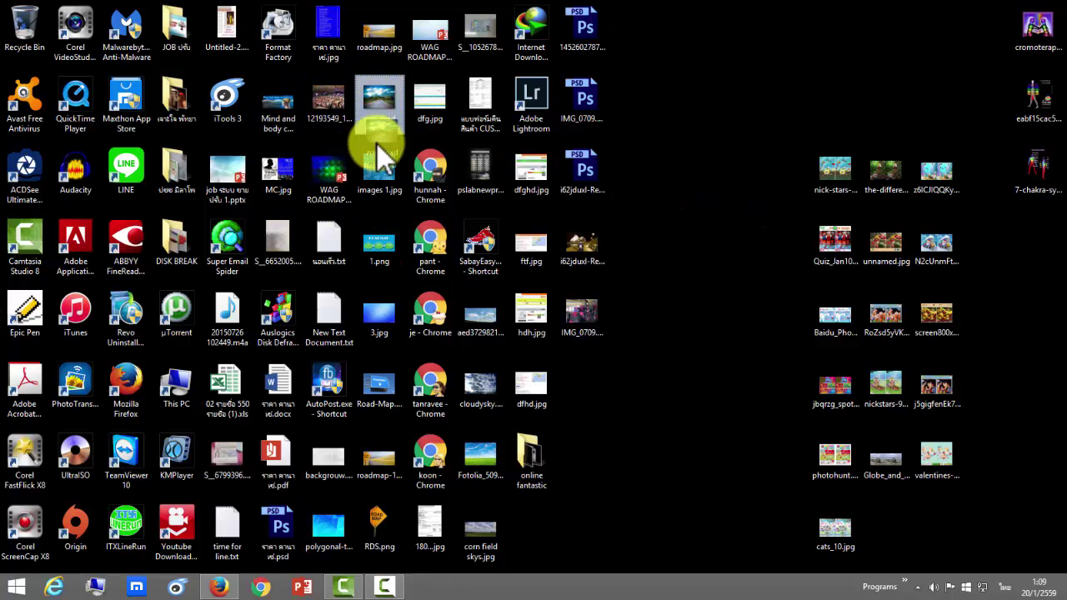
{"action": "left_click_drag", "start_coordinate": [377, 144], "coordinate": [510, 284]}
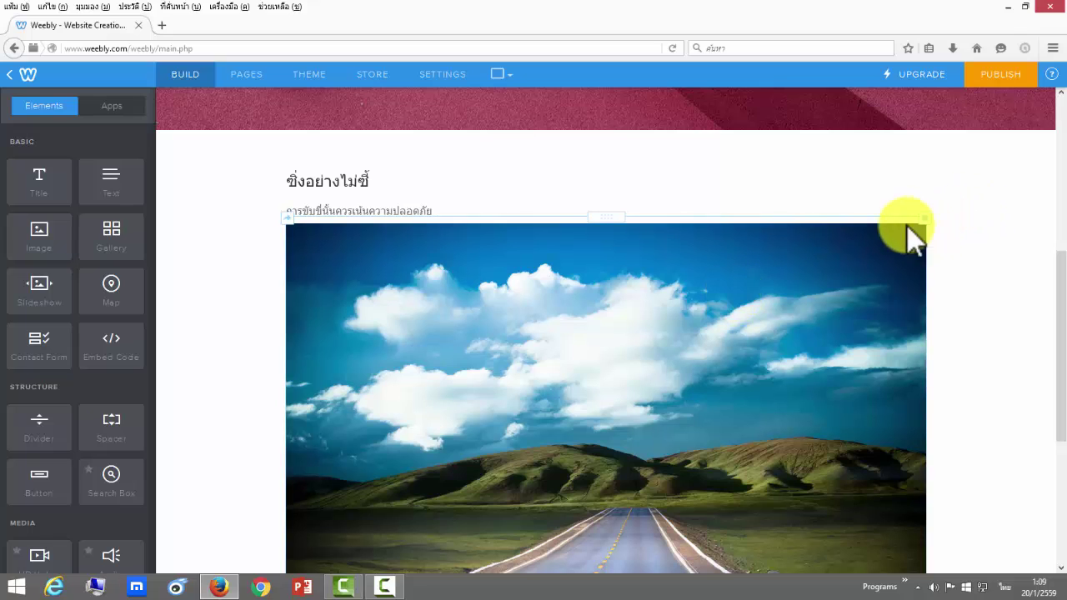
Open the road picture in the image editor and shrink it proportionally to about 392 x 293 px
{"action": "left_click", "coordinate": [544, 344]}
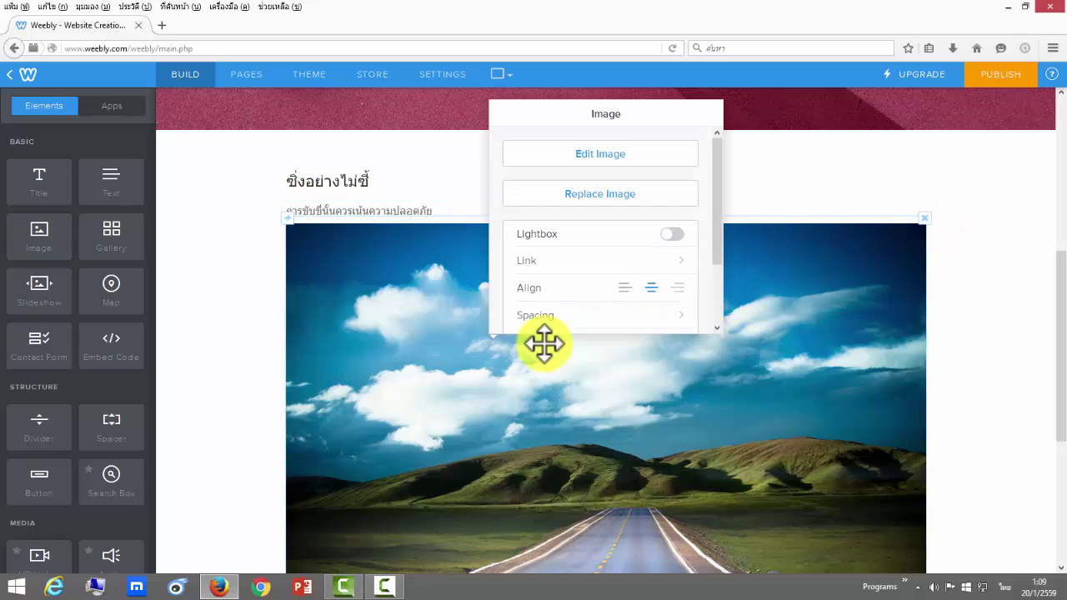
{"action": "left_click", "coordinate": [590, 158]}
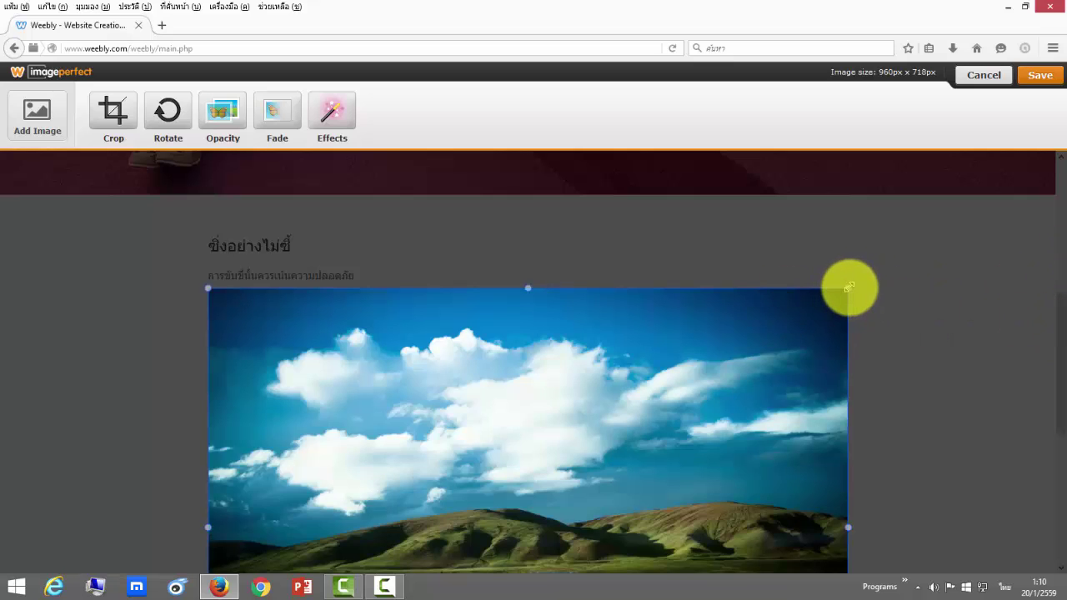
{"action": "left_click_drag", "start_coordinate": [849, 288], "coordinate": [686, 350]}
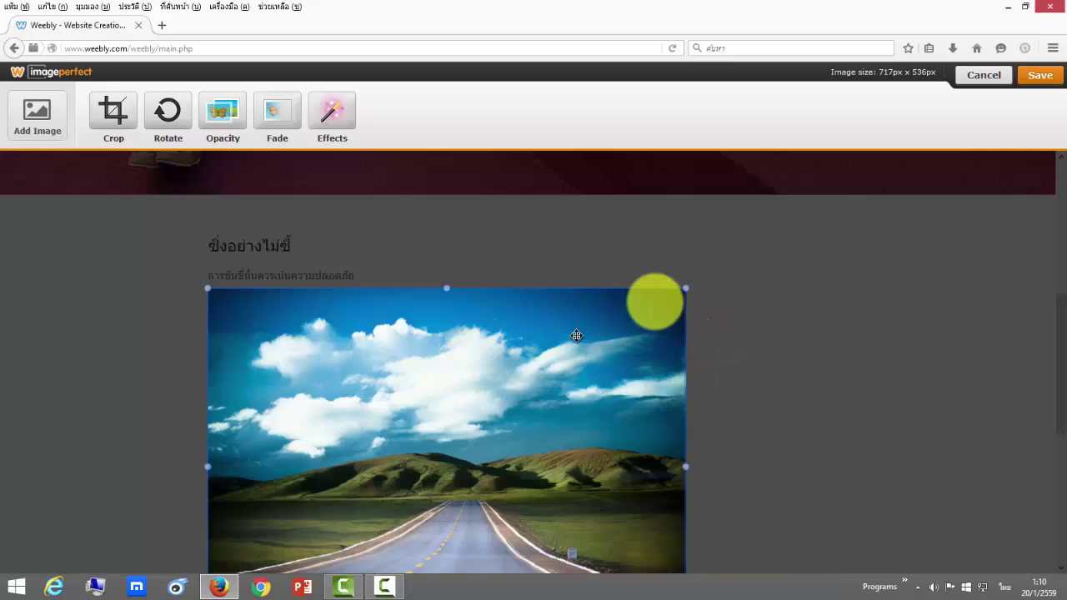
{"action": "left_click_drag", "start_coordinate": [682, 290], "coordinate": [476, 375]}
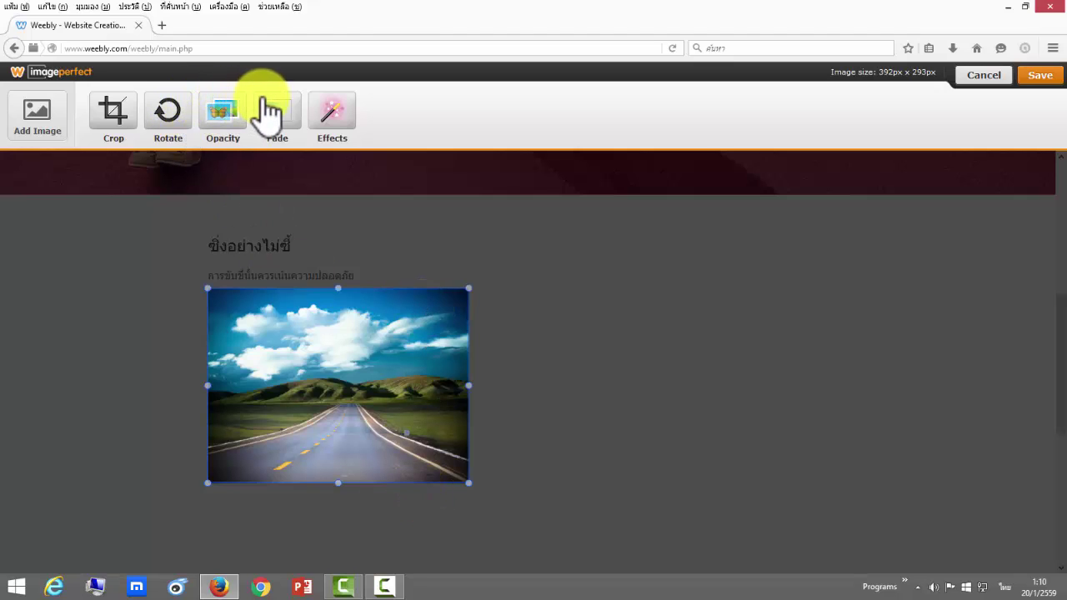
Try the Black & White and Antique colorings and the Polaroid and Burnt edges on the road picture, and return both settings to Normal
{"action": "left_click", "coordinate": [341, 131]}
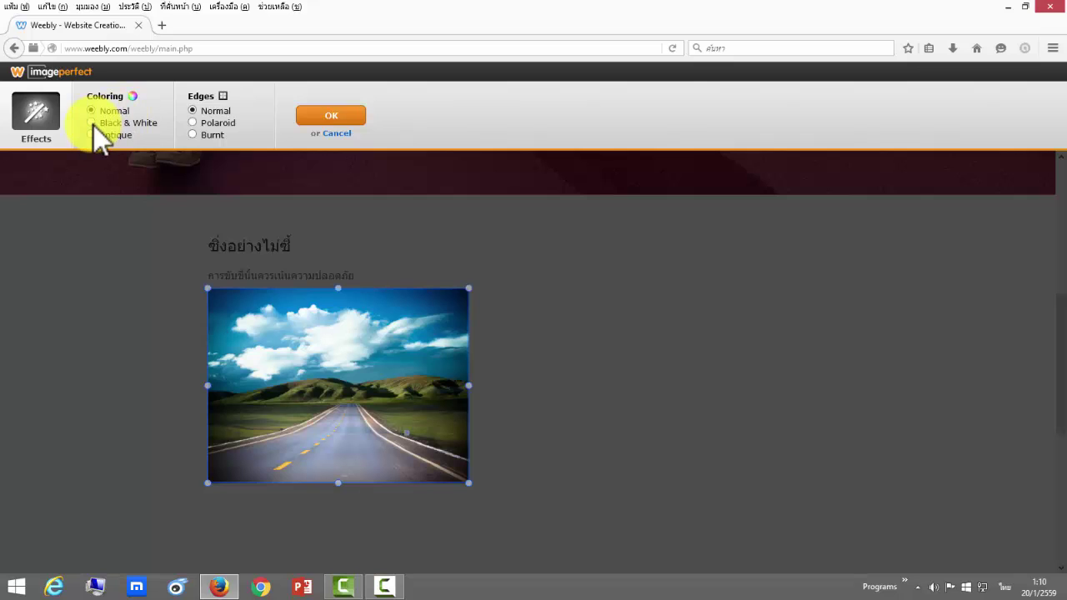
{"action": "left_click", "coordinate": [91, 122]}
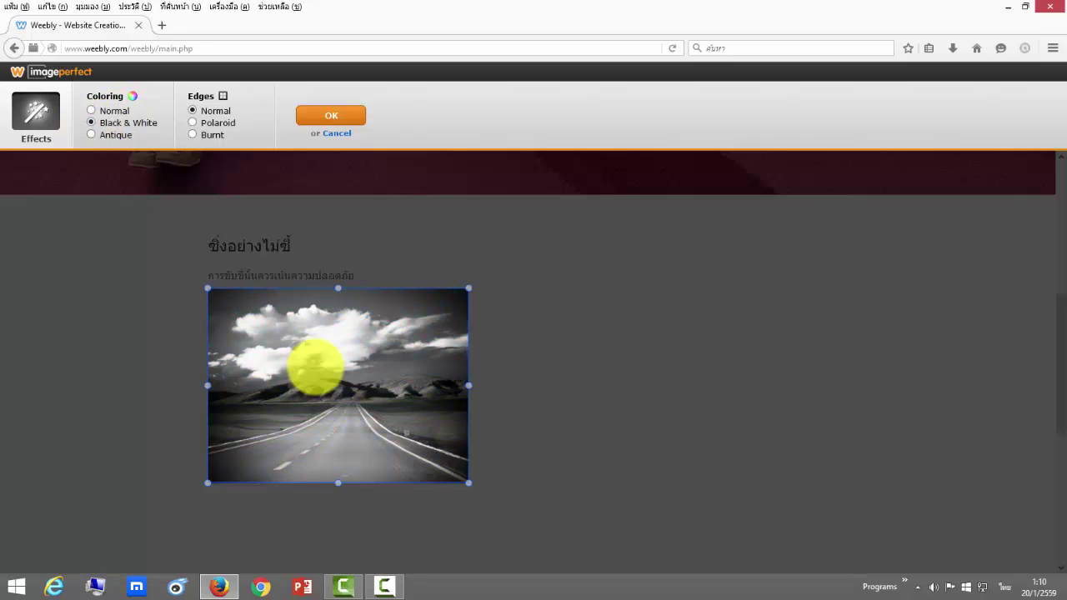
{"action": "left_click", "coordinate": [92, 135]}
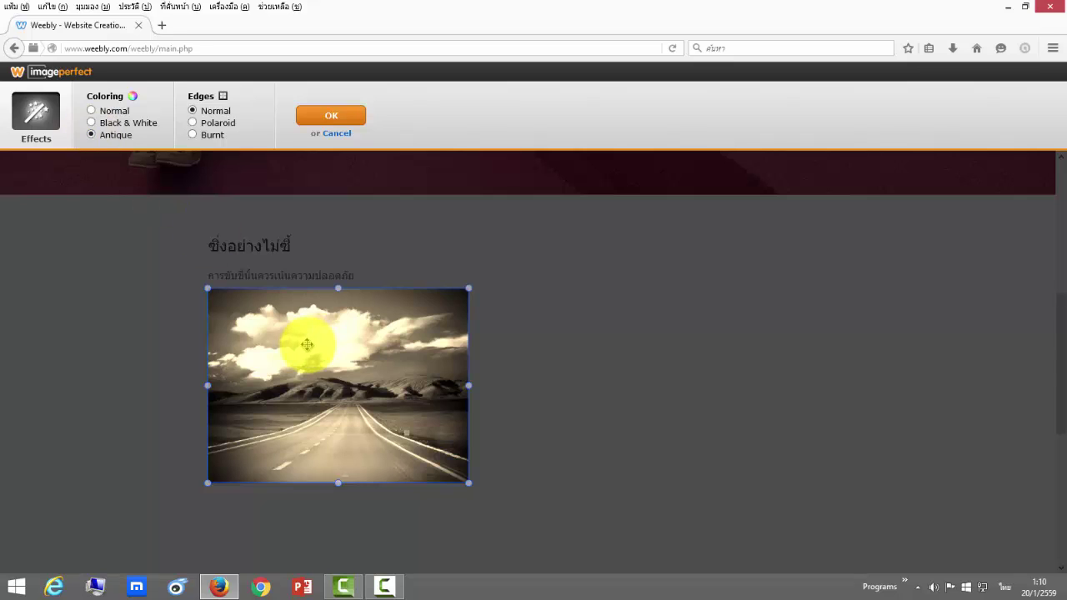
{"action": "left_click", "coordinate": [90, 111]}
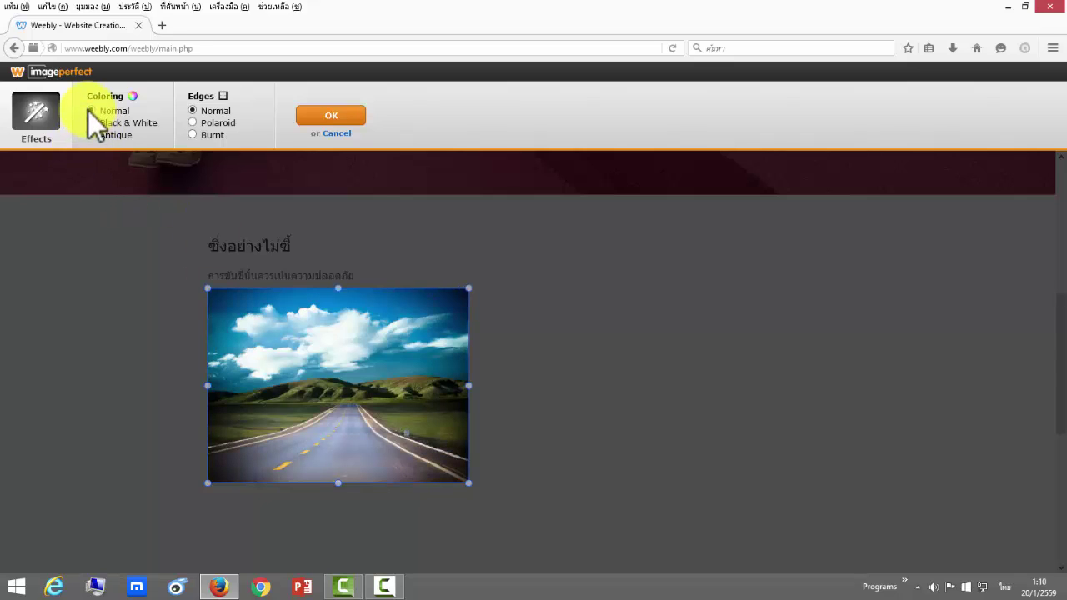
{"action": "left_click", "coordinate": [193, 122]}
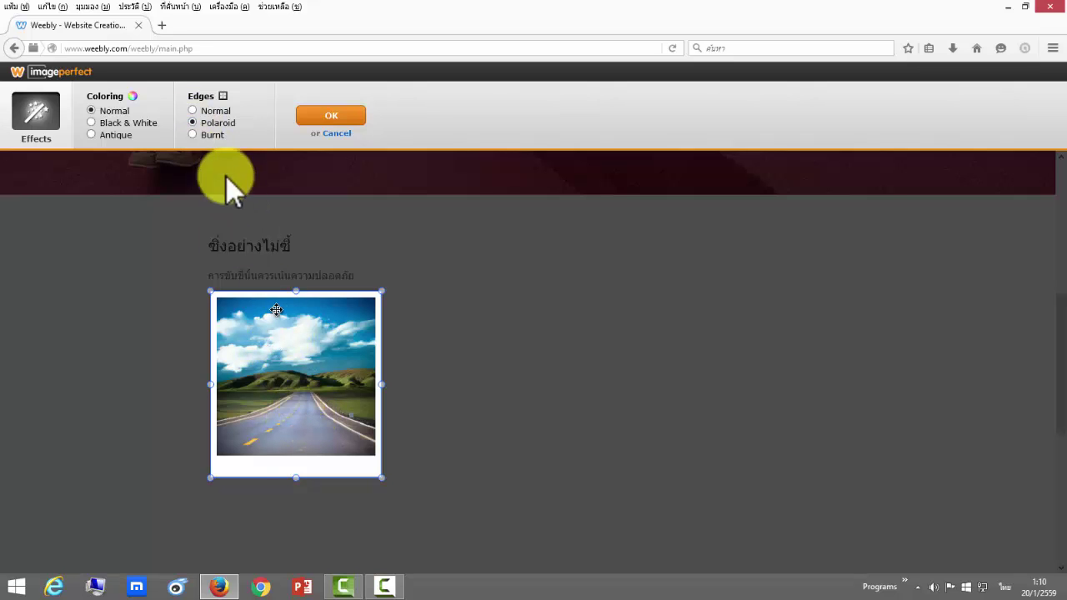
{"action": "left_click", "coordinate": [193, 134]}
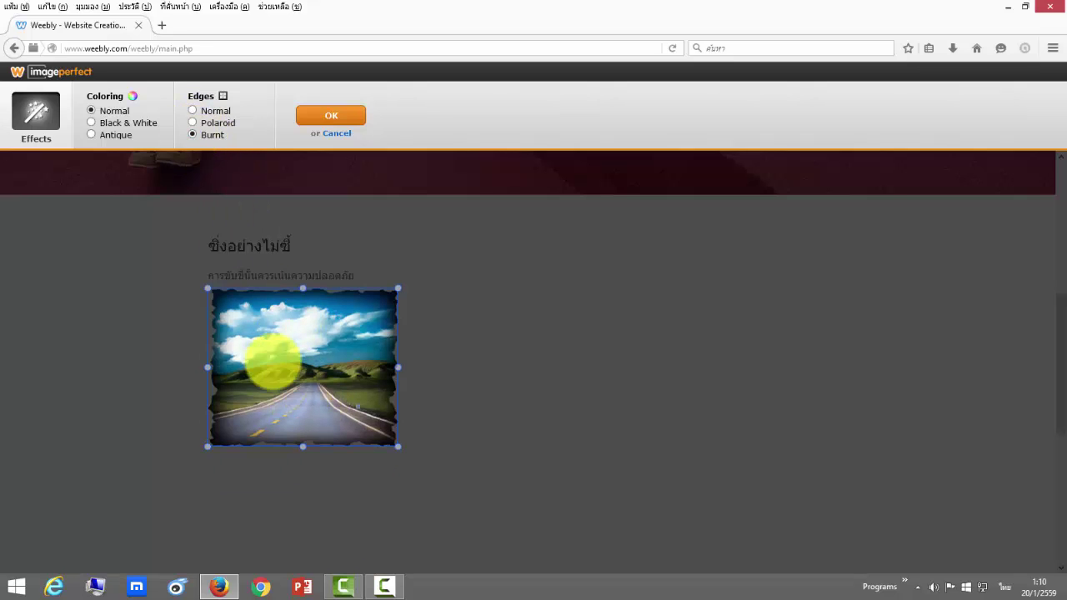
{"action": "left_click", "coordinate": [192, 111]}
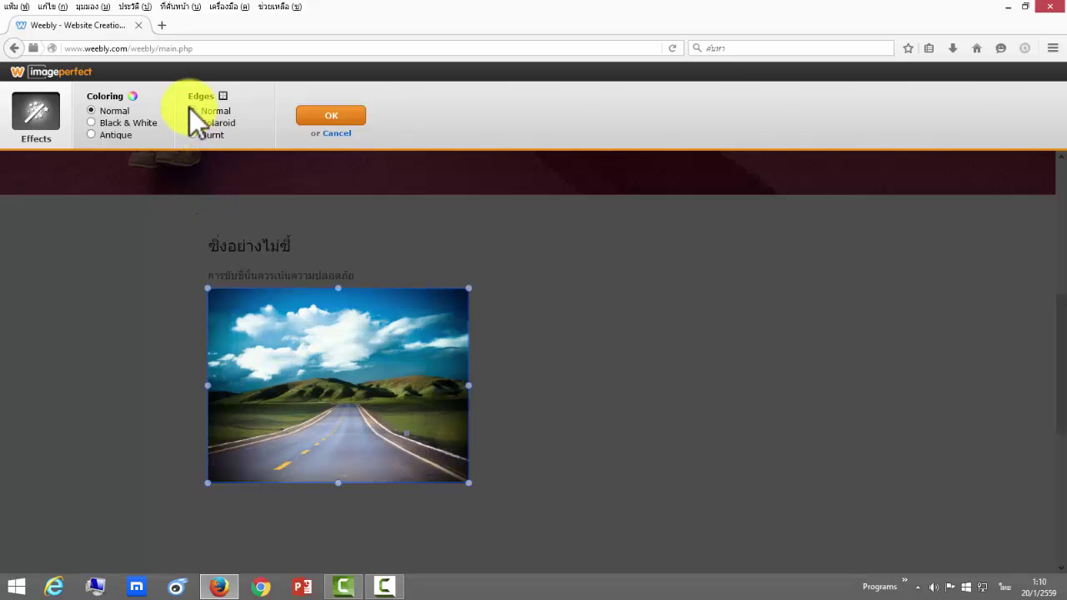
{"action": "left_click", "coordinate": [342, 118]}
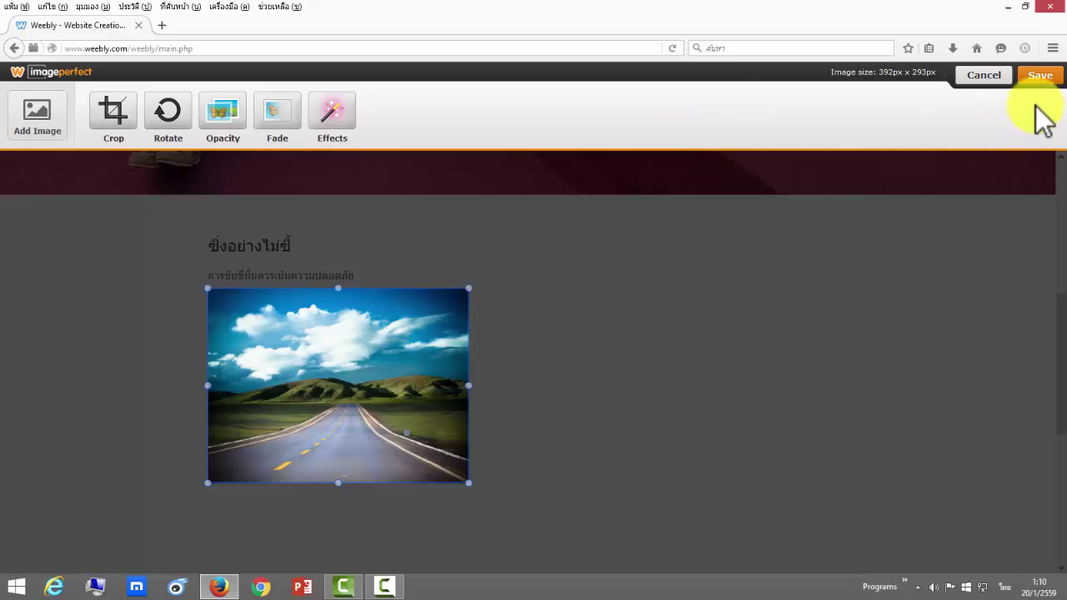
Save the resized road picture and return to the page
{"action": "left_click", "coordinate": [1033, 77]}
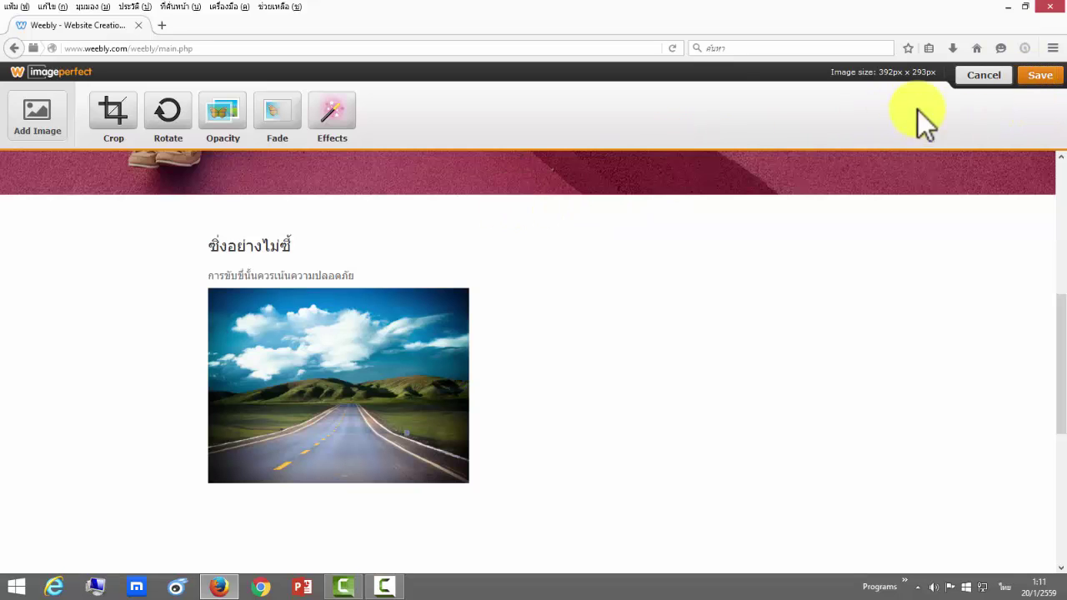
{"action": "left_click", "coordinate": [1040, 75]}
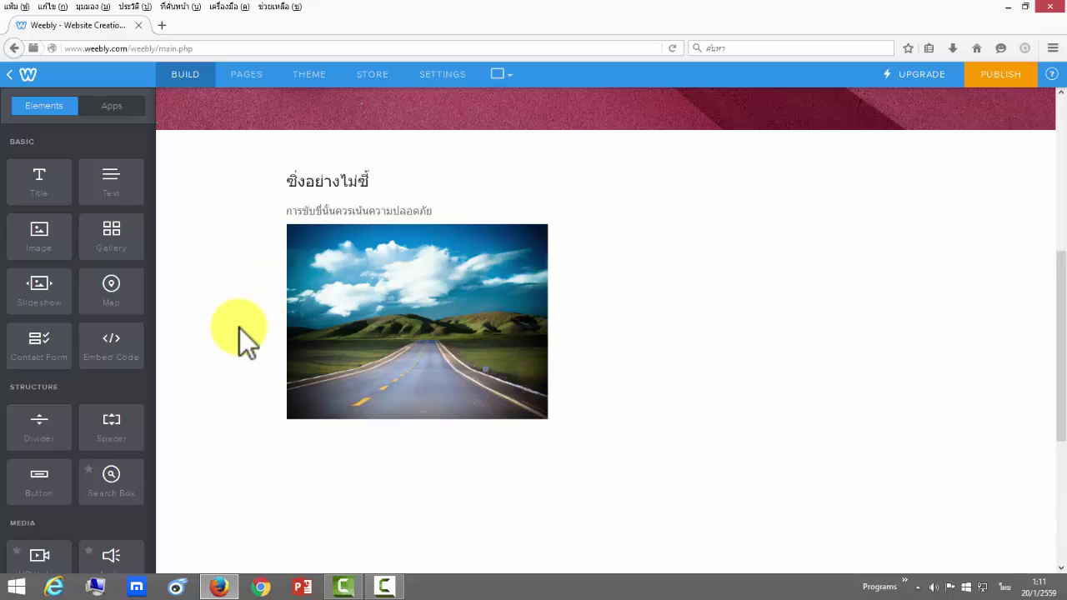
Add a Gallery element in a new column to the right of the road picture
{"action": "scroll", "coordinate": [240, 304], "scroll_direction": "down", "scroll_amount": 2}
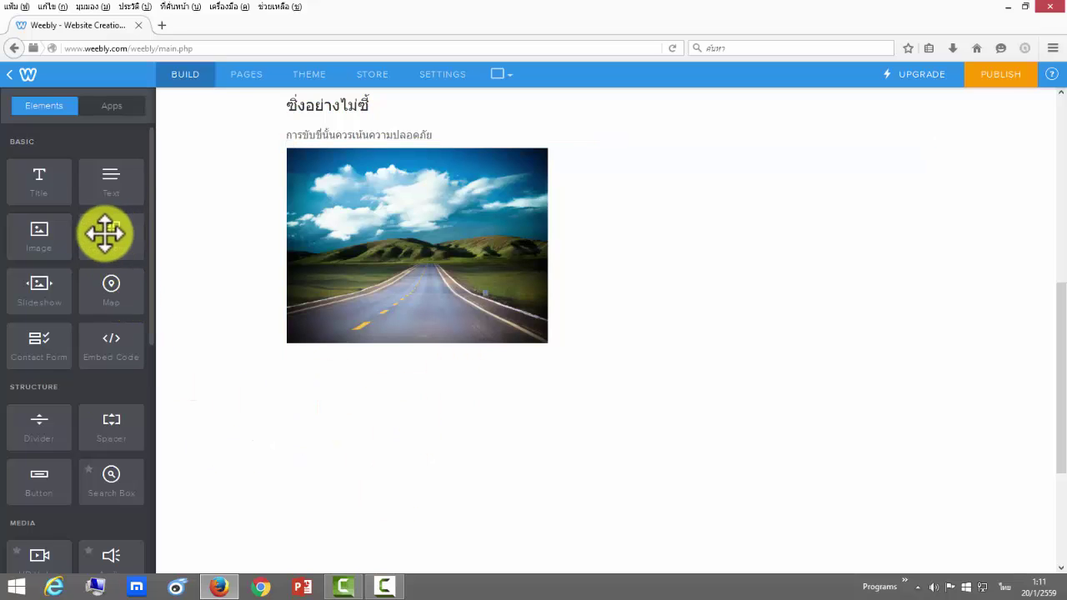
{"action": "left_click_drag", "start_coordinate": [105, 231], "coordinate": [876, 288]}
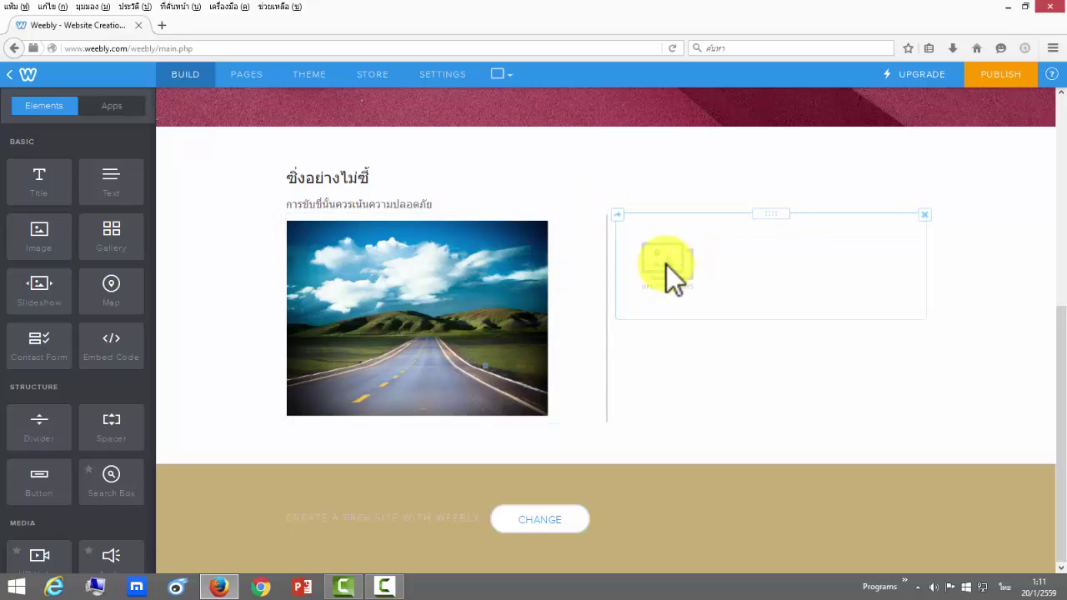
Open the gallery's photo upload and select five spot-the-difference pictures on the Desktop, including the Santa train, two SpongeBob and two others above them
{"action": "left_click", "coordinate": [668, 261]}
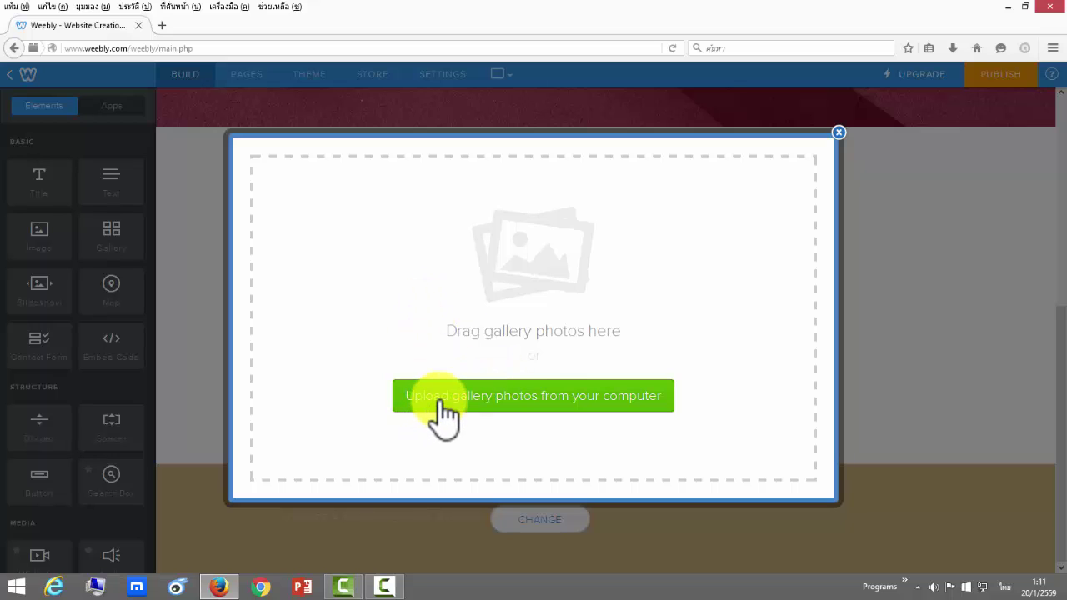
{"action": "left_click", "coordinate": [564, 399]}
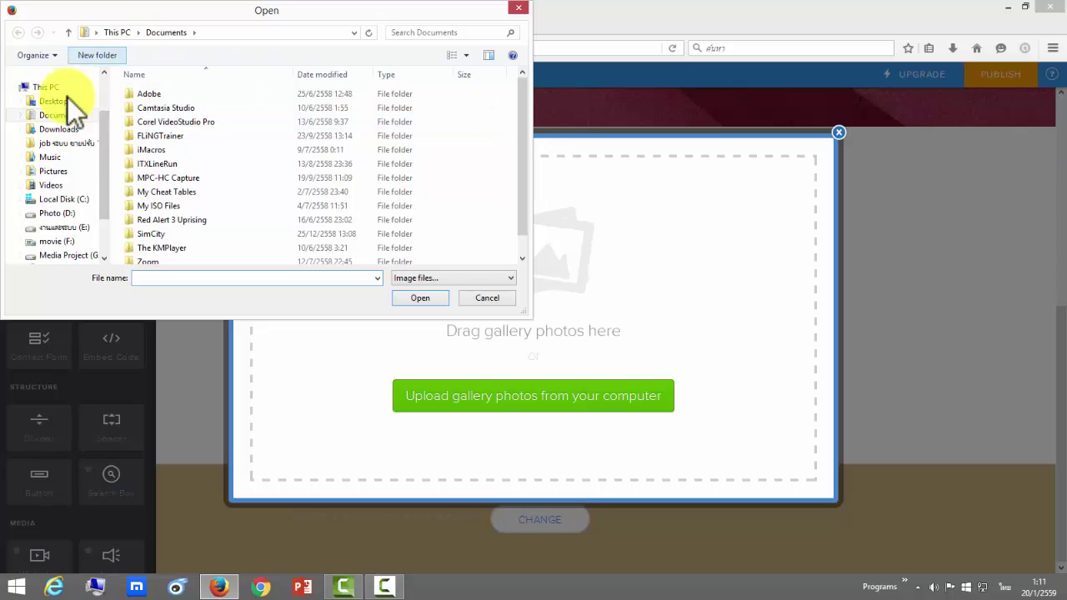
{"action": "left_click", "coordinate": [52, 102]}
{"action": "left_click_drag", "start_coordinate": [518, 101], "coordinate": [525, 171]}
{"action": "left_click", "coordinate": [455, 191]}
{"action": "left_click", "coordinate": [392, 191], "text": "ctrl"}
{"action": "left_click", "coordinate": [330, 184], "text": "ctrl"}
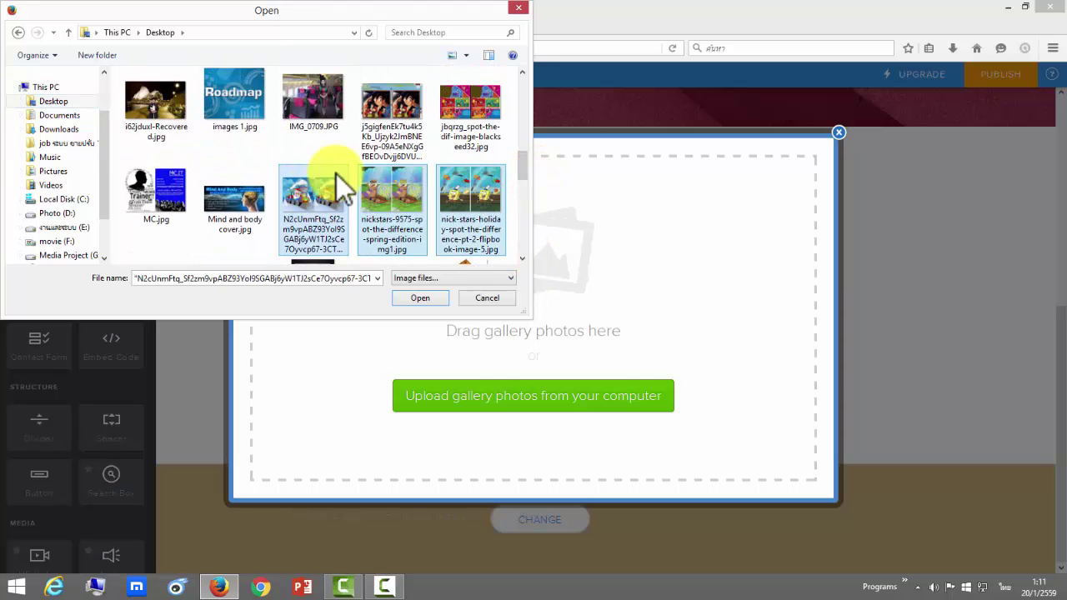
{"action": "left_click", "coordinate": [437, 112], "text": "ctrl"}
{"action": "left_click", "coordinate": [384, 112], "text": "ctrl"}
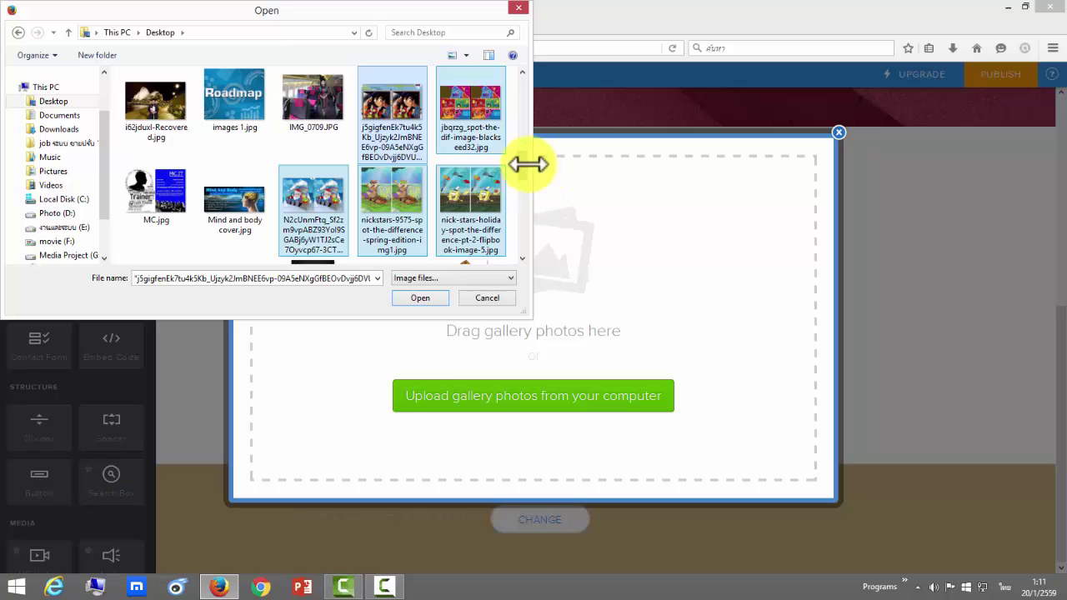
Add photohunt.jpg, Quiz_Jan10_A01-1.jpg and the Dragon Ball picture to the selection and upload all the pictures to the gallery
{"action": "scroll", "coordinate": [522, 183], "scroll_direction": "down", "scroll_amount": 2}
{"action": "left_click", "coordinate": [156, 196], "text": "ctrl"}
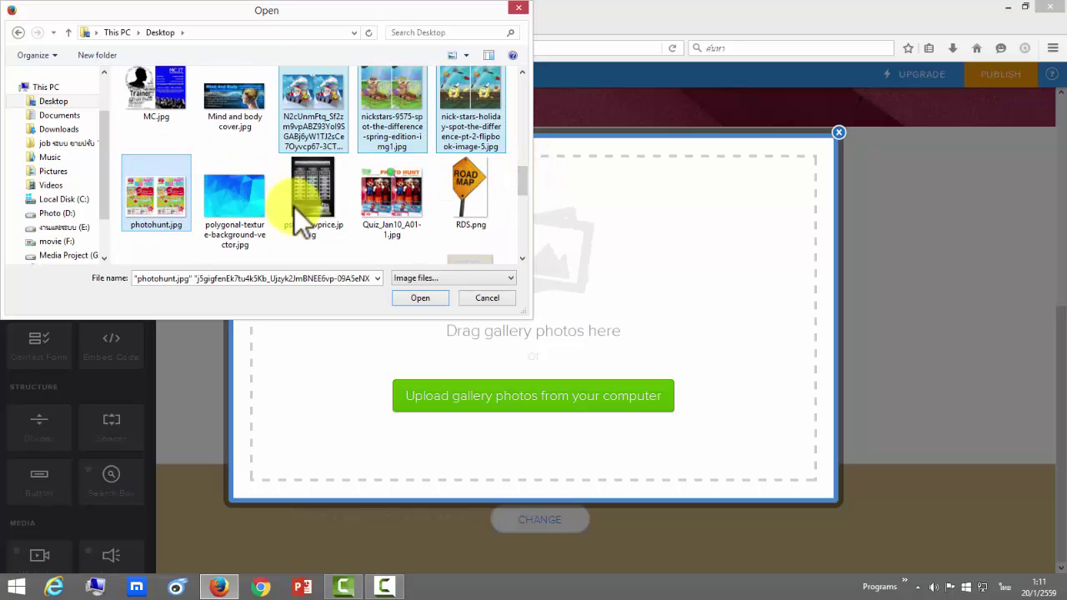
{"action": "left_click", "coordinate": [392, 196], "text": "ctrl"}
{"action": "left_click_drag", "start_coordinate": [522, 182], "coordinate": [519, 200]}
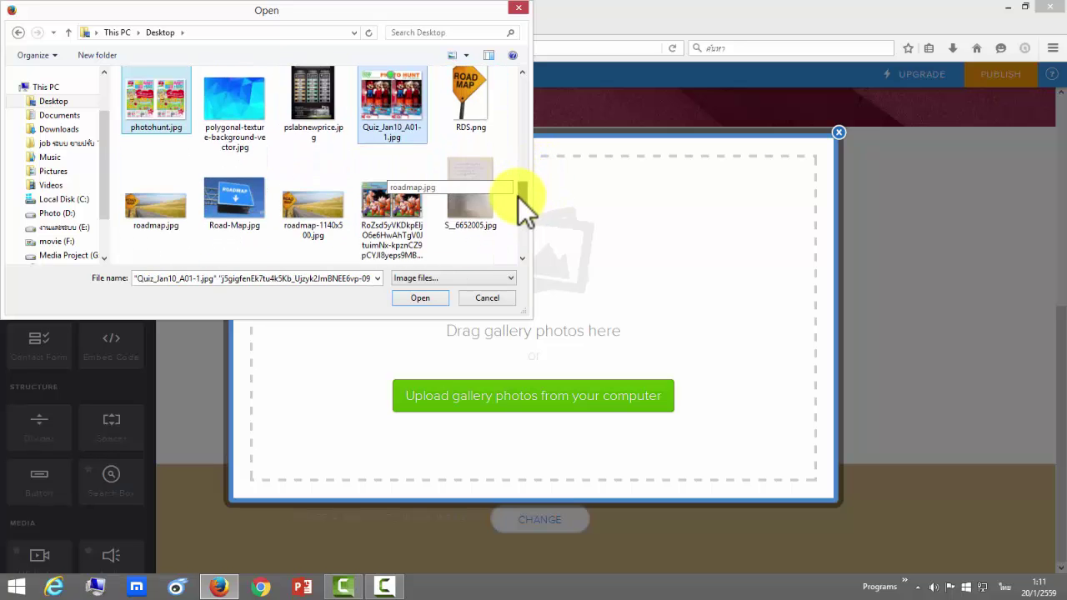
{"action": "left_click", "coordinate": [393, 211], "text": "ctrl"}
{"action": "left_click", "coordinate": [419, 297]}
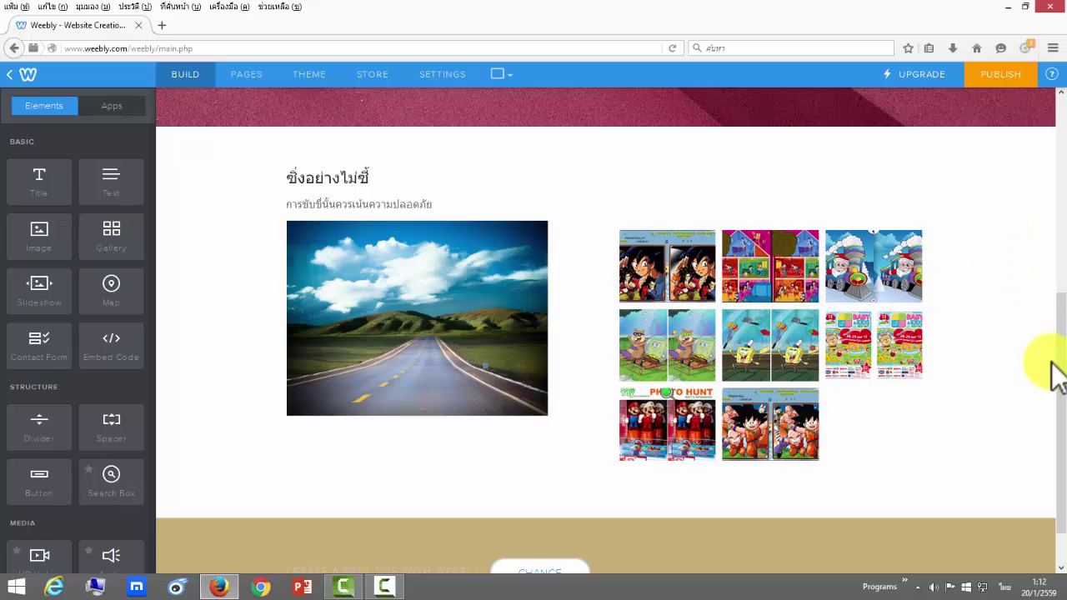
Open the header image for editing and list All Backgrounds in the background selection
{"action": "left_click_drag", "start_coordinate": [1057, 359], "coordinate": [1055, 231]}
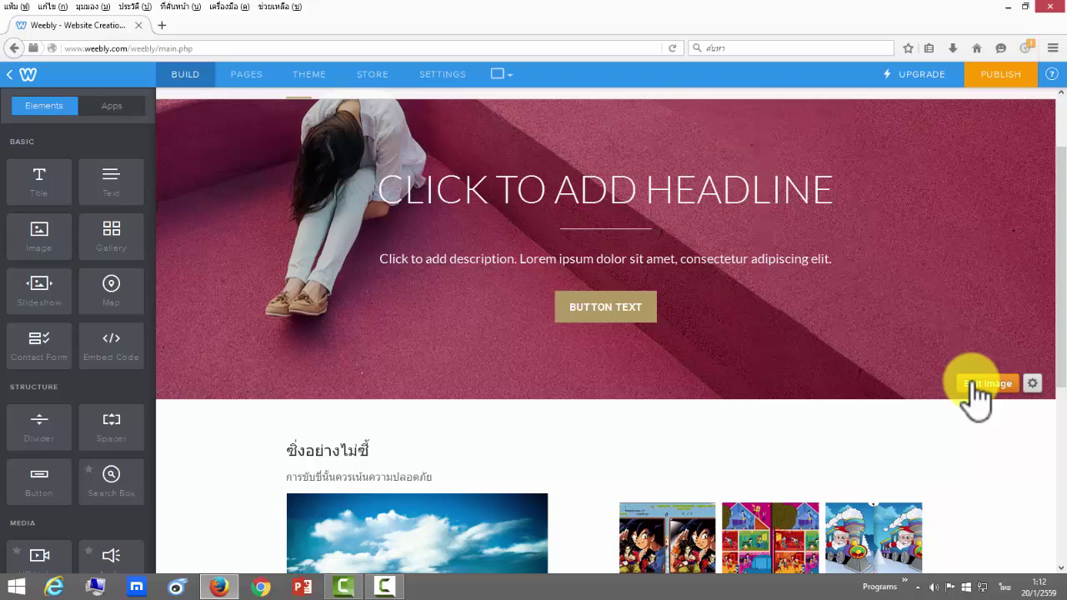
{"action": "triple_click", "coordinate": [943, 383]}
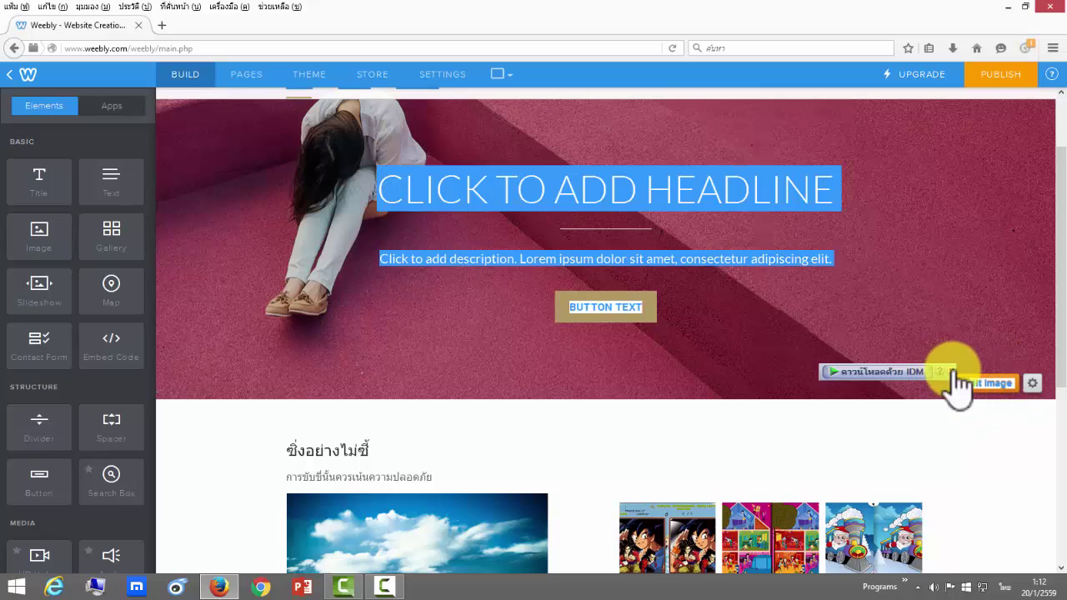
{"action": "left_click", "coordinate": [969, 380]}
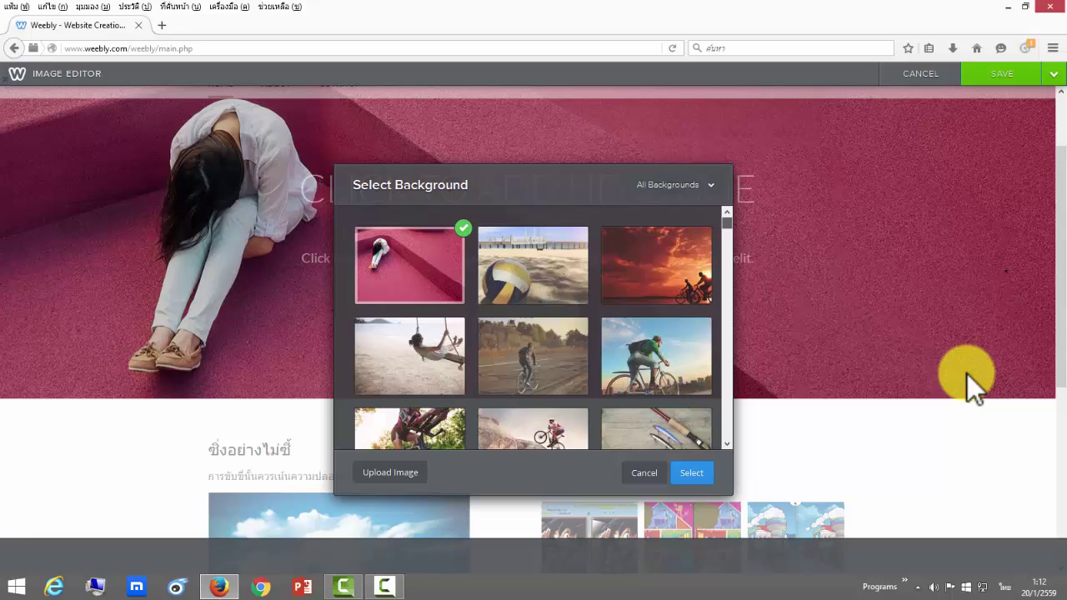
{"action": "scroll", "coordinate": [533, 327], "scroll_direction": "down", "scroll_amount": 15}
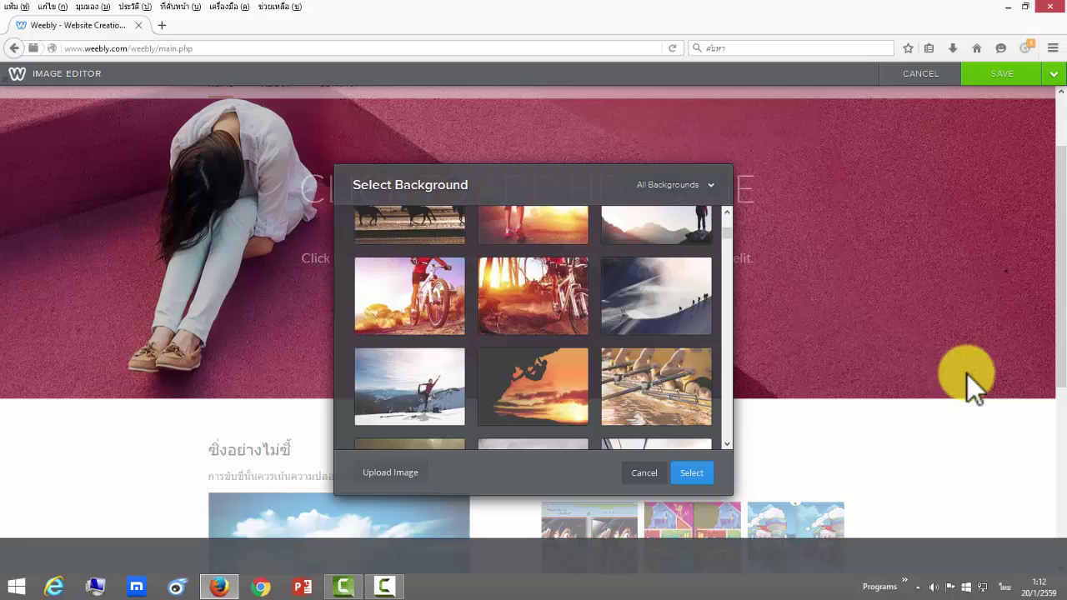
{"action": "left_click", "coordinate": [674, 185]}
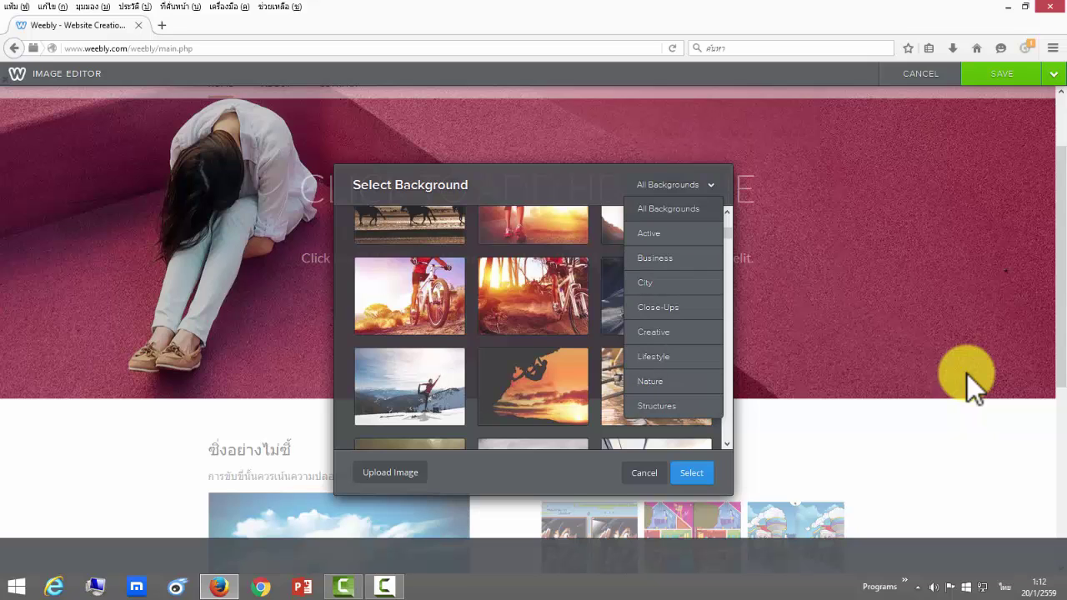
{"action": "left_click", "coordinate": [669, 208]}
Replace the header background with the picture of the suspension bridge at a purple sunset and save it
{"action": "scroll", "coordinate": [973, 383], "scroll_direction": "down", "scroll_amount": 6}
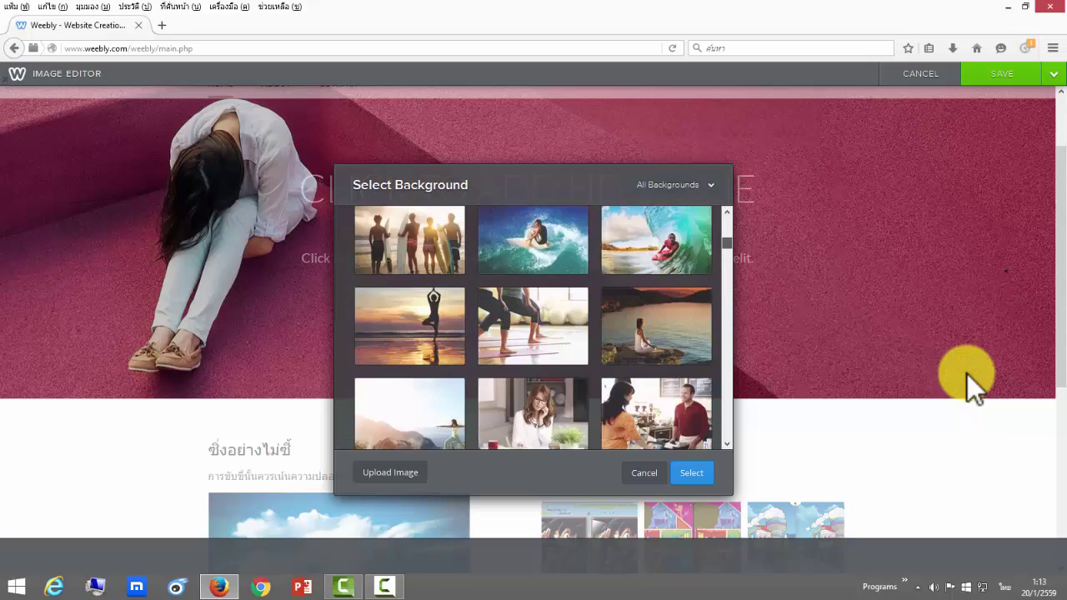
{"action": "scroll", "coordinate": [974, 383], "scroll_direction": "down", "scroll_amount": 6}
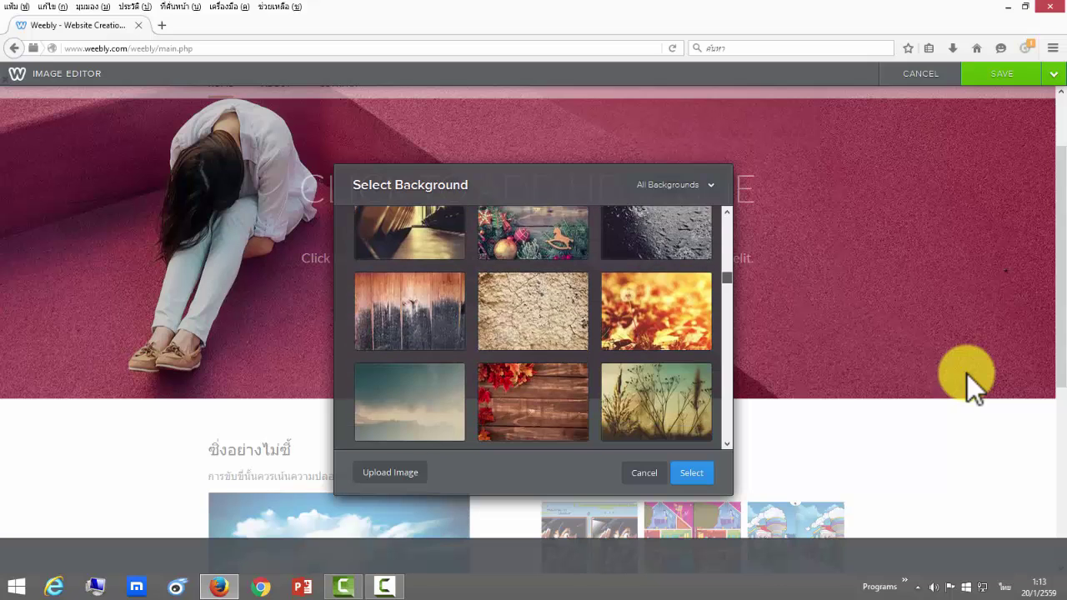
{"action": "scroll", "coordinate": [974, 383], "scroll_direction": "up", "scroll_amount": 5}
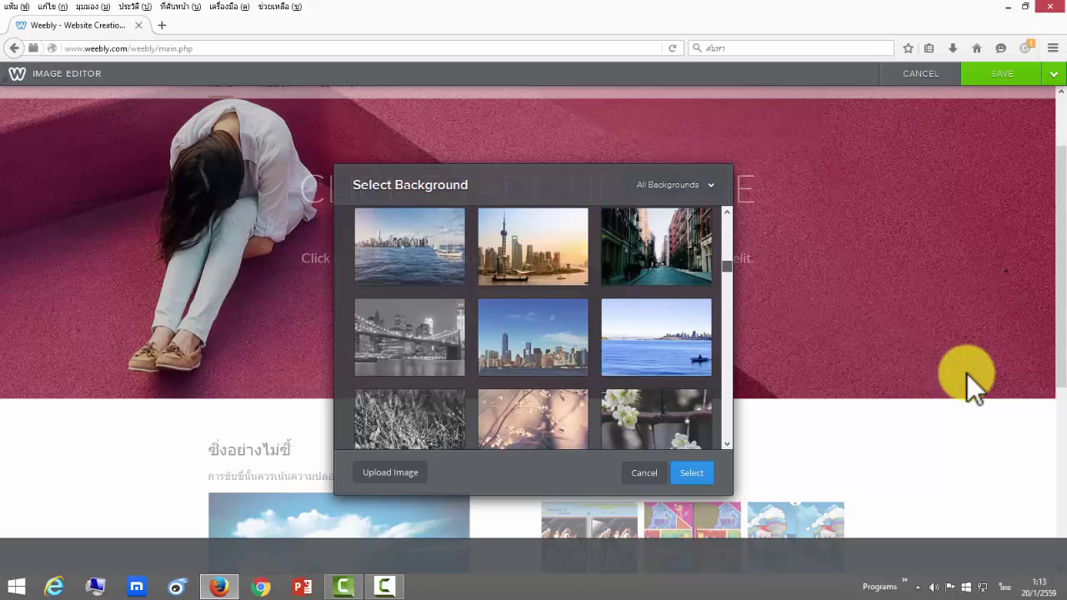
{"action": "scroll", "coordinate": [974, 384], "scroll_direction": "down", "scroll_amount": 8}
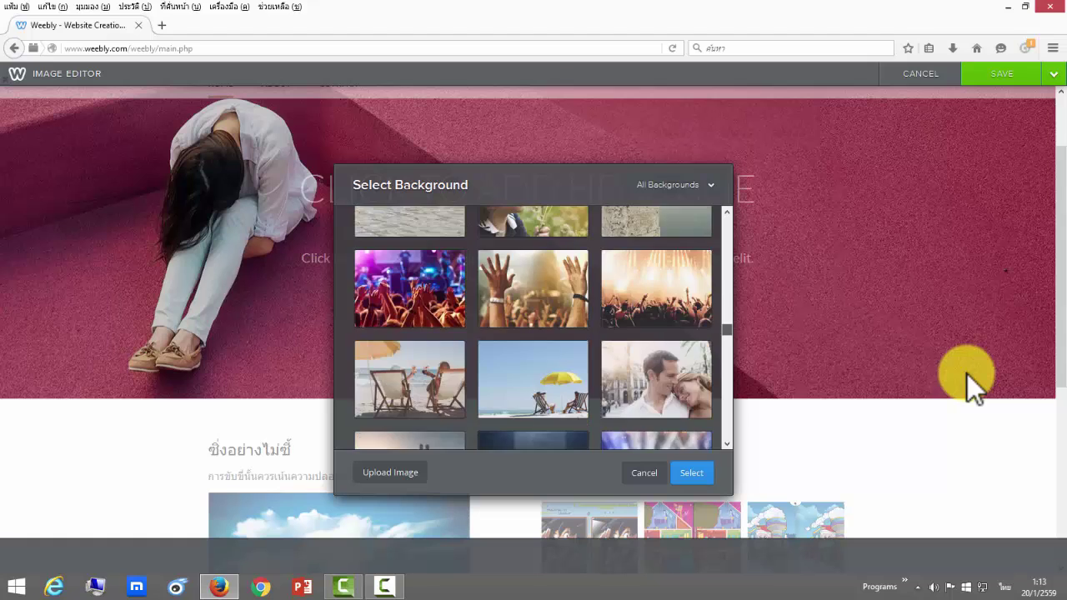
{"action": "scroll", "coordinate": [974, 384], "scroll_direction": "down", "scroll_amount": 8}
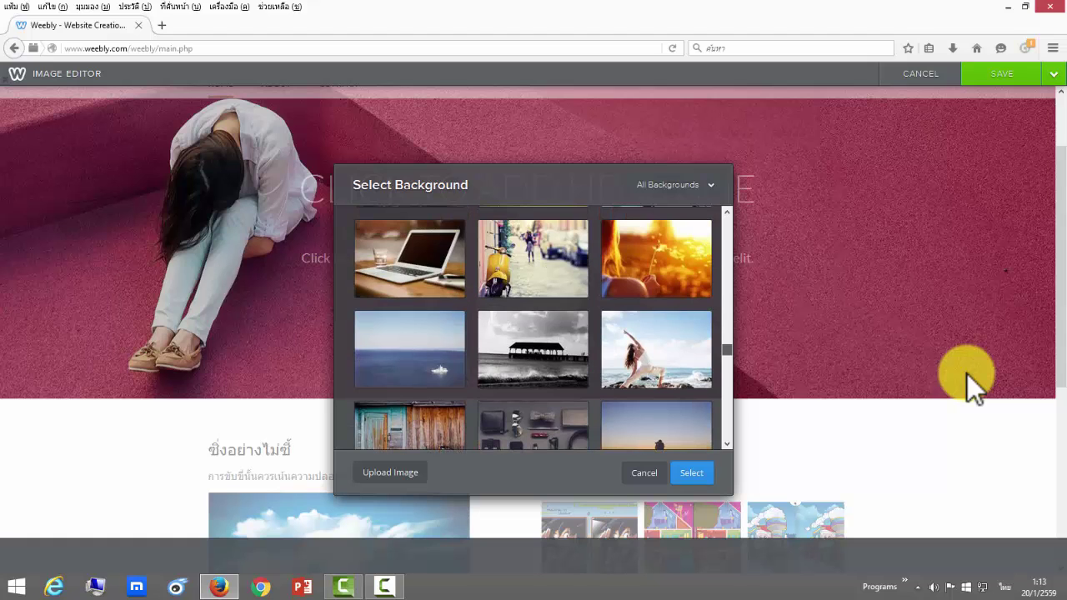
{"action": "scroll", "coordinate": [974, 384], "scroll_direction": "down", "scroll_amount": 8}
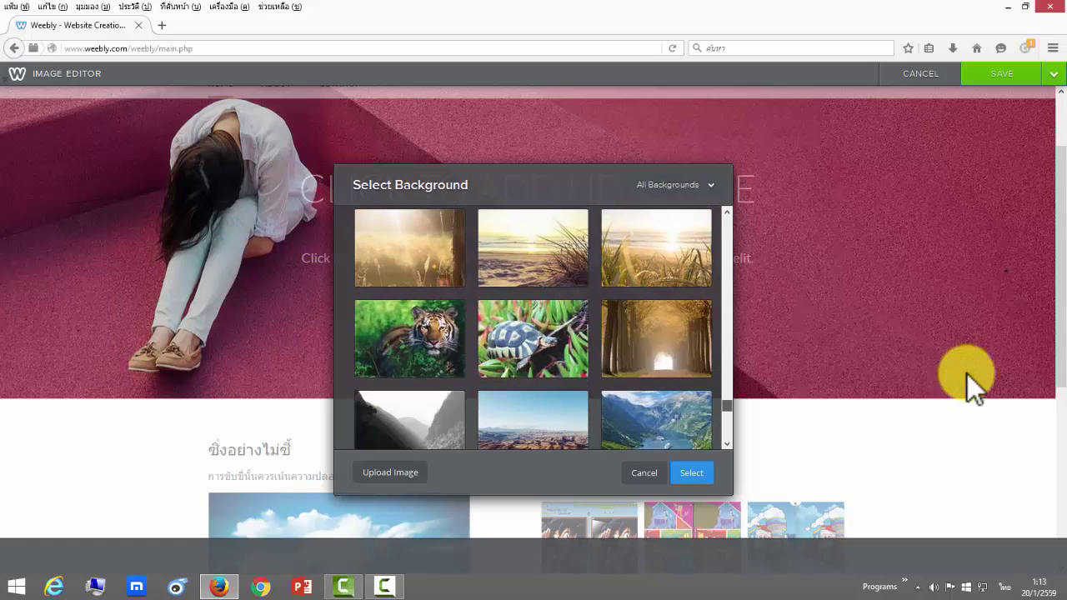
{"action": "scroll", "coordinate": [974, 383], "scroll_direction": "down", "scroll_amount": 8}
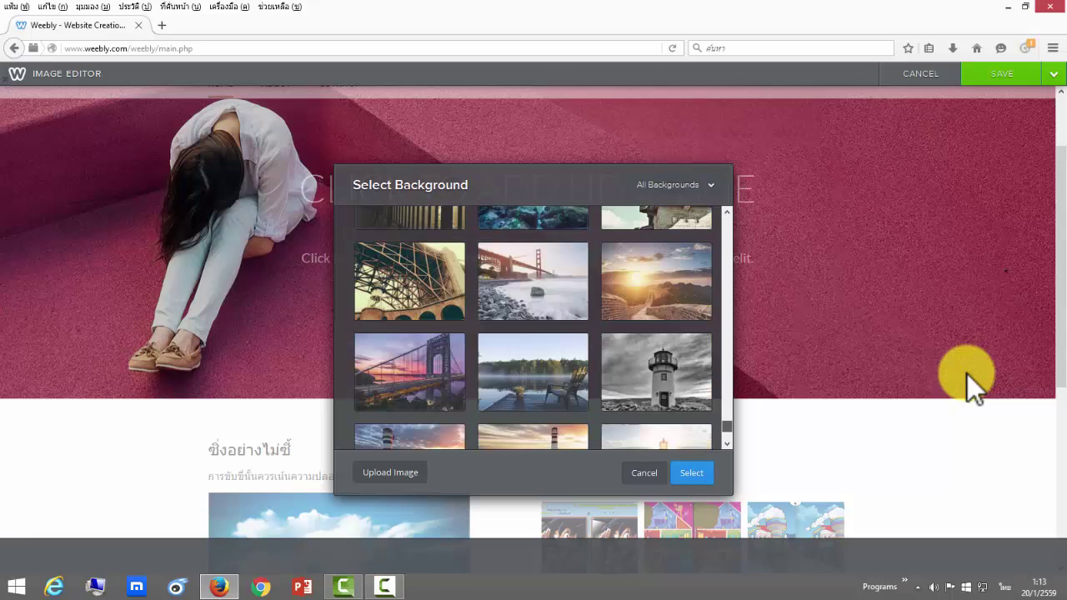
{"action": "scroll", "coordinate": [974, 384], "scroll_direction": "down", "scroll_amount": 3}
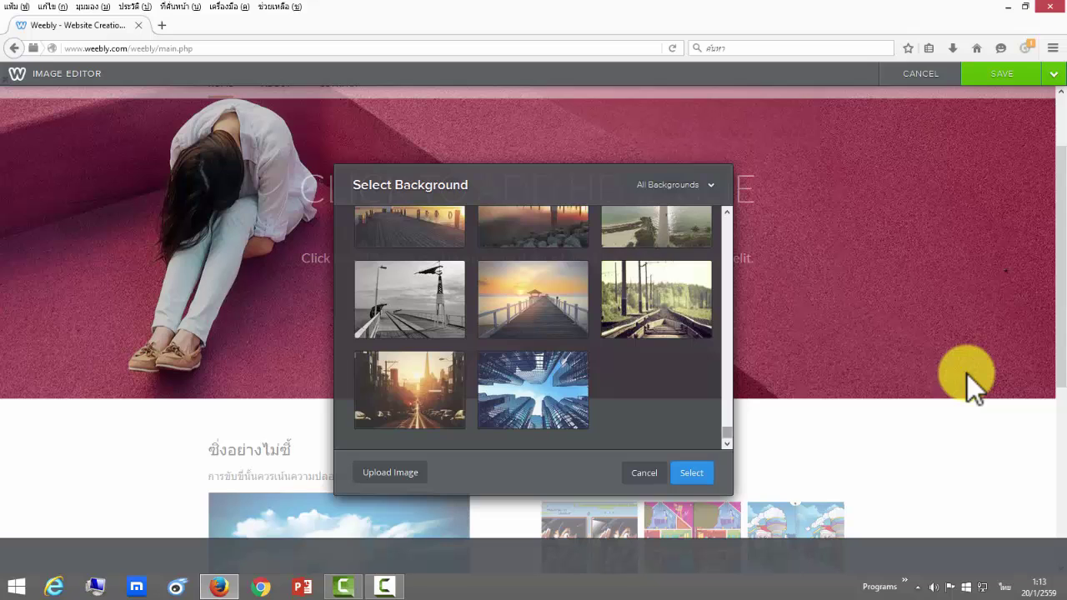
{"action": "scroll", "coordinate": [974, 384], "scroll_direction": "up", "scroll_amount": 2}
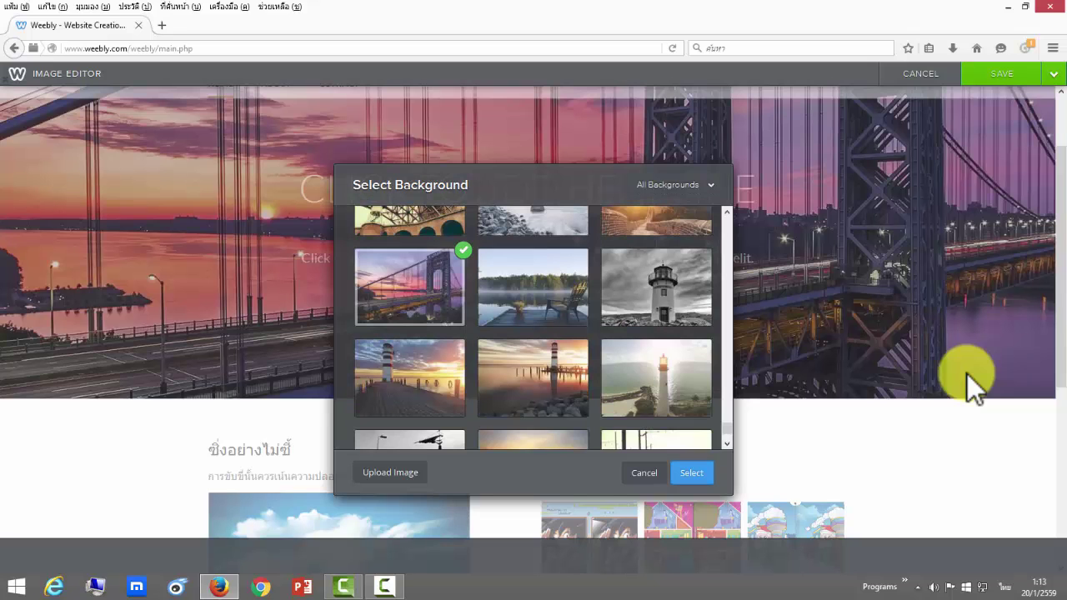
{"action": "key", "text": "Return"}
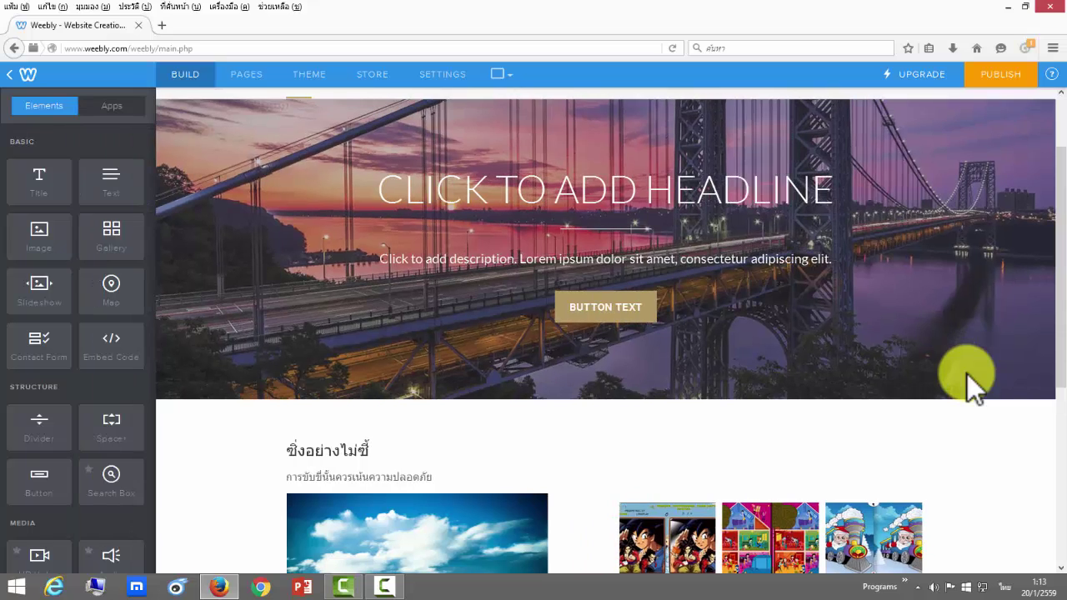
Review the page from the bridge header image through the road picture and gallery down to the footer
{"action": "mouse_move", "coordinate": [974, 385]}
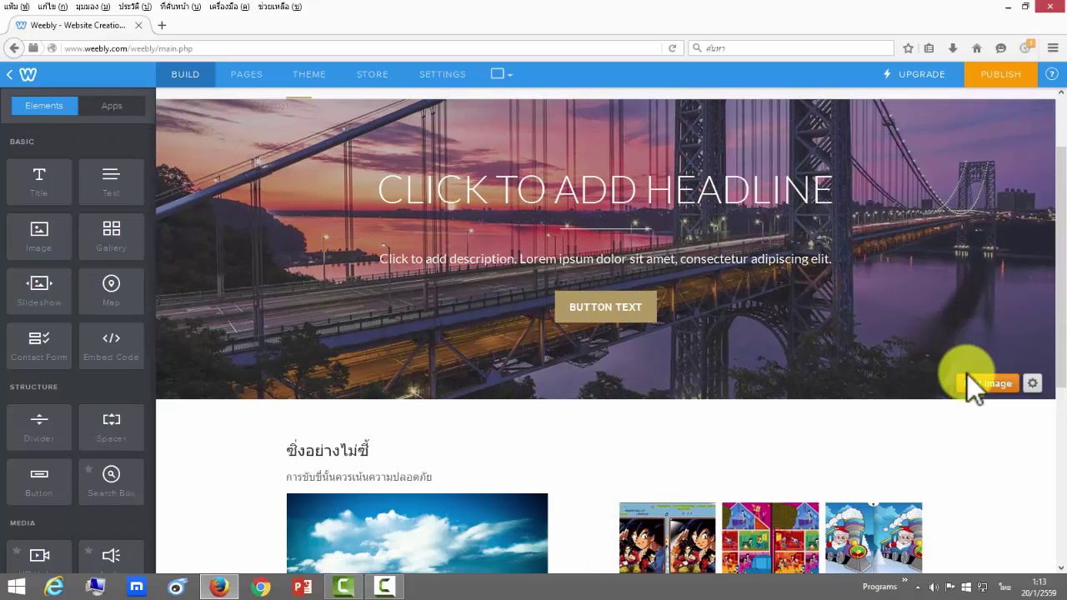
{"action": "scroll", "coordinate": [974, 385], "scroll_direction": "down", "scroll_amount": 3}
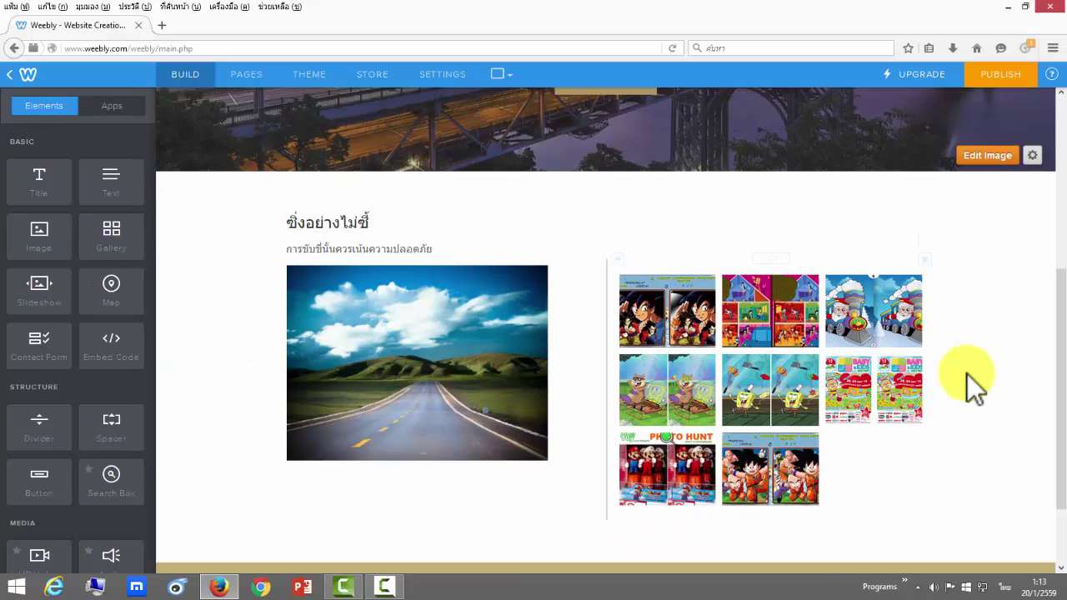
{"action": "scroll", "coordinate": [974, 386], "scroll_direction": "up", "scroll_amount": 3}
{"action": "scroll", "coordinate": [974, 386], "scroll_direction": "down", "scroll_amount": 3}
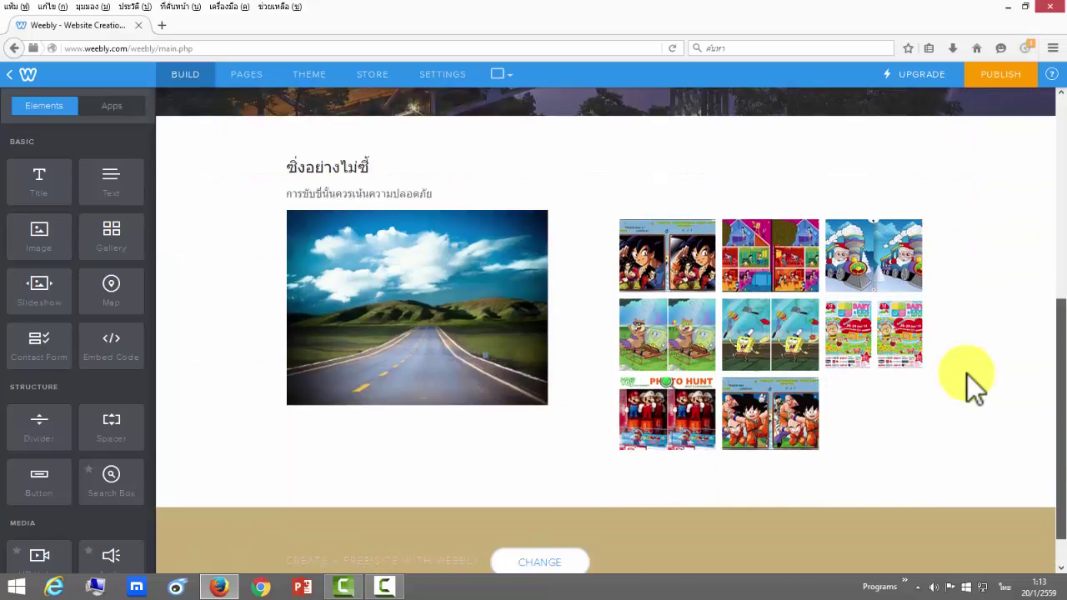
{"action": "scroll", "coordinate": [974, 385], "scroll_direction": "up", "scroll_amount": 4}
{"action": "scroll", "coordinate": [974, 385], "scroll_direction": "down", "scroll_amount": 3}
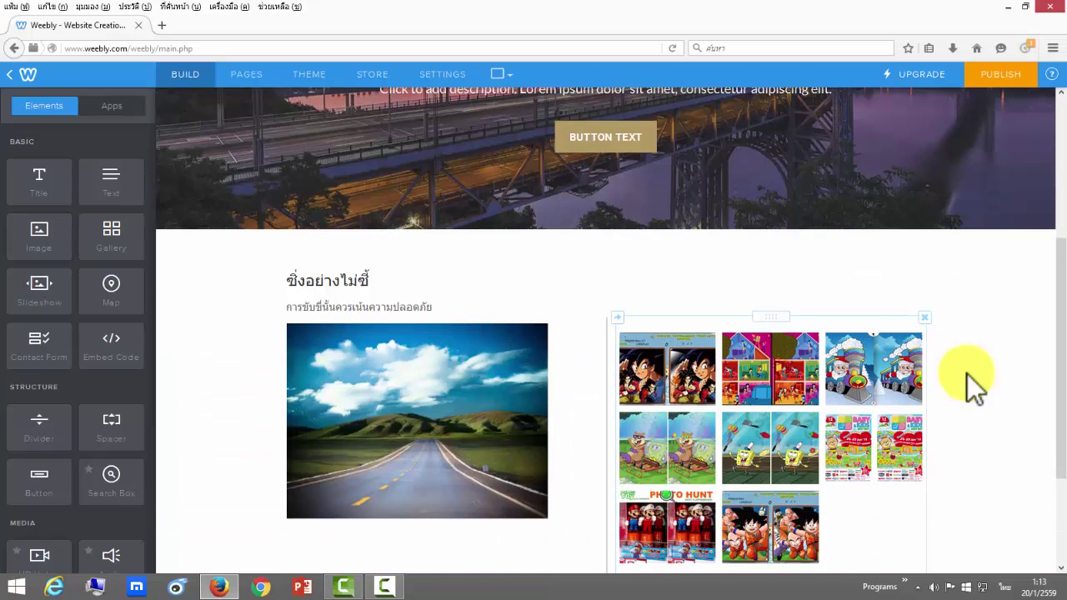
{"action": "scroll", "coordinate": [974, 385], "scroll_direction": "down", "scroll_amount": 2}
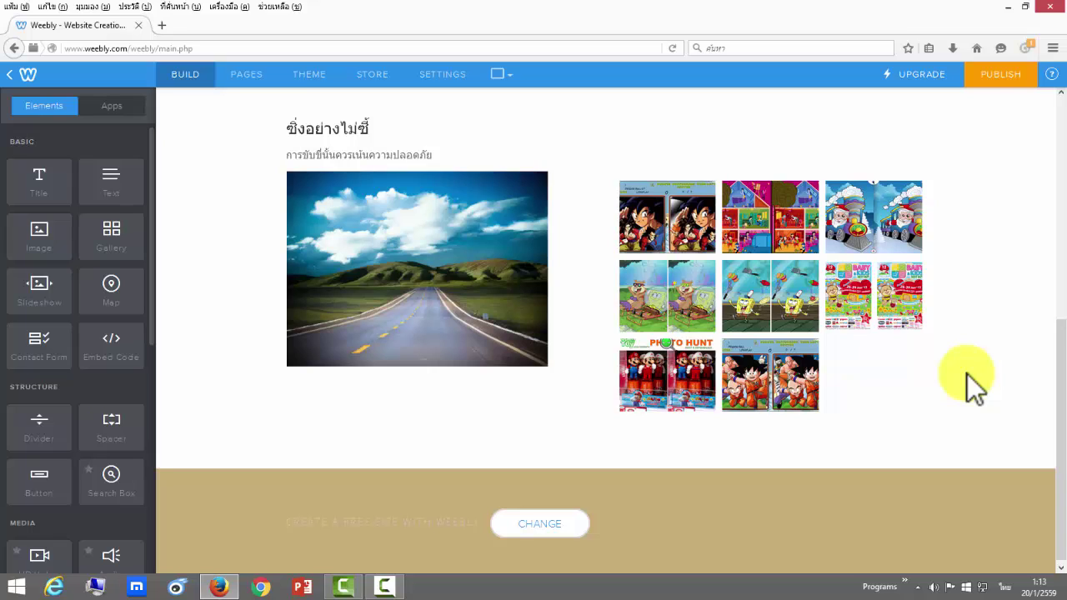
Try to add a Slideshow element below the road picture with cloudysky.JPG, corn field skys.jpg and aed3729821b519a1e4d0907c81fc1e1a.jpg from the Desktop
{"action": "left_click_drag", "start_coordinate": [39, 288], "coordinate": [435, 385]}
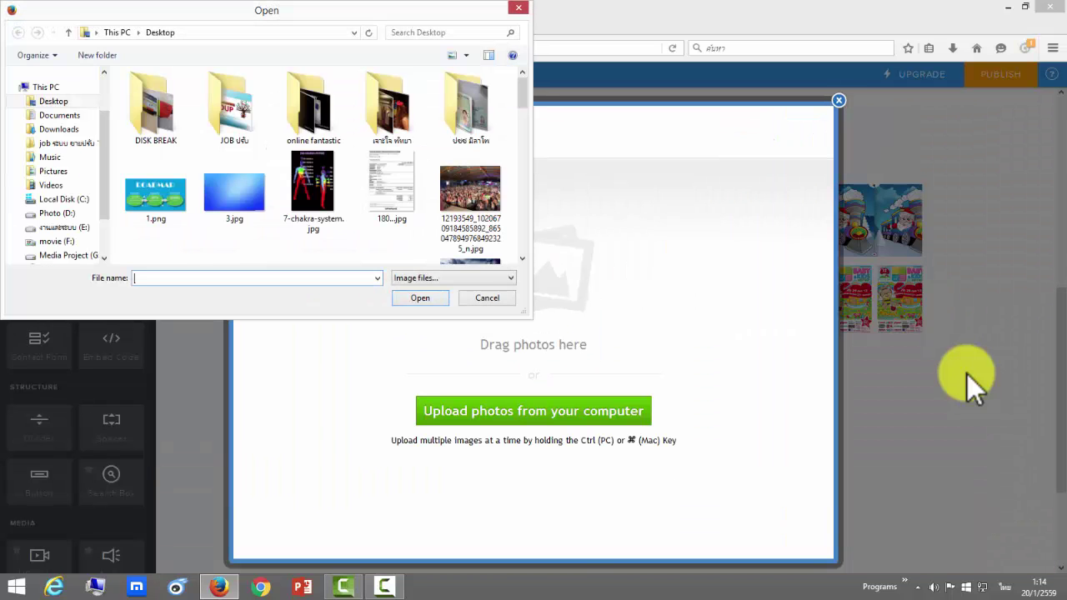
{"action": "scroll", "coordinate": [470, 125], "scroll_direction": "down", "scroll_amount": 4}
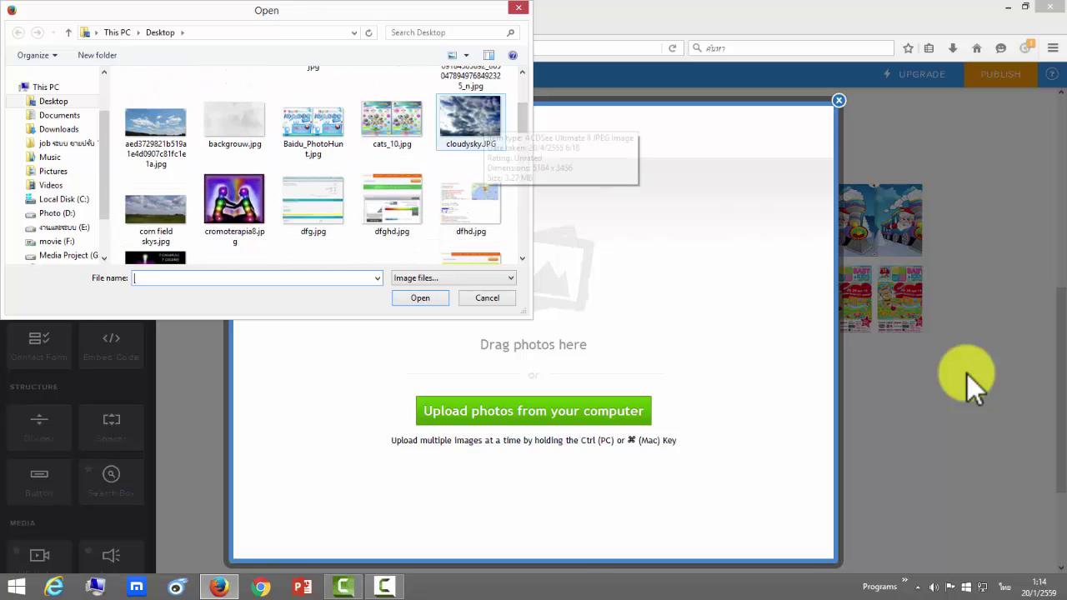
{"action": "left_click", "coordinate": [470, 121]}
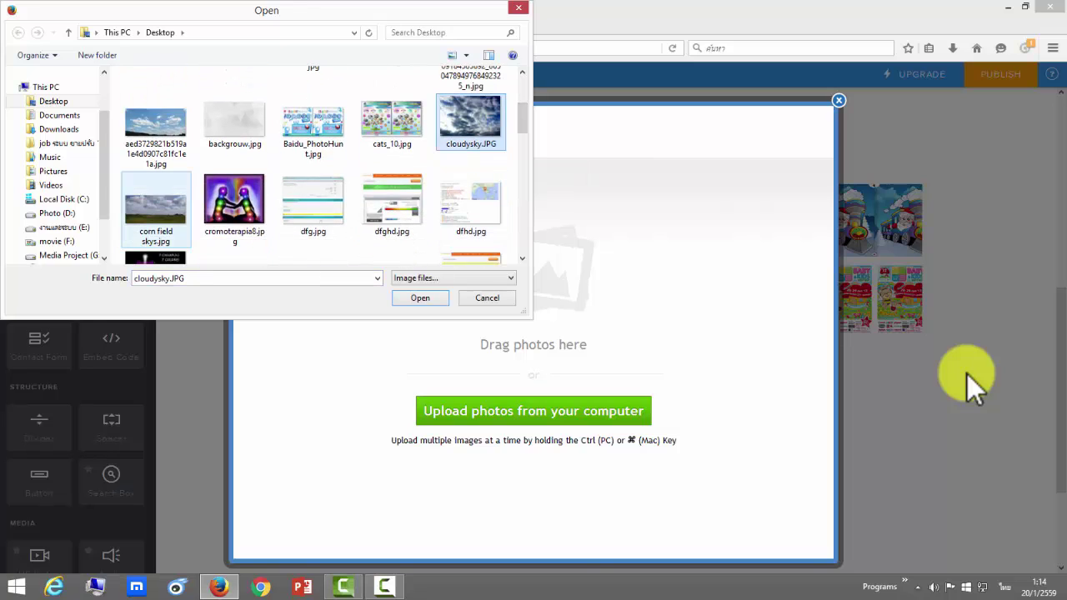
{"action": "left_click", "coordinate": [155, 209], "text": "ctrl"}
{"action": "left_click", "coordinate": [155, 125], "text": "ctrl"}
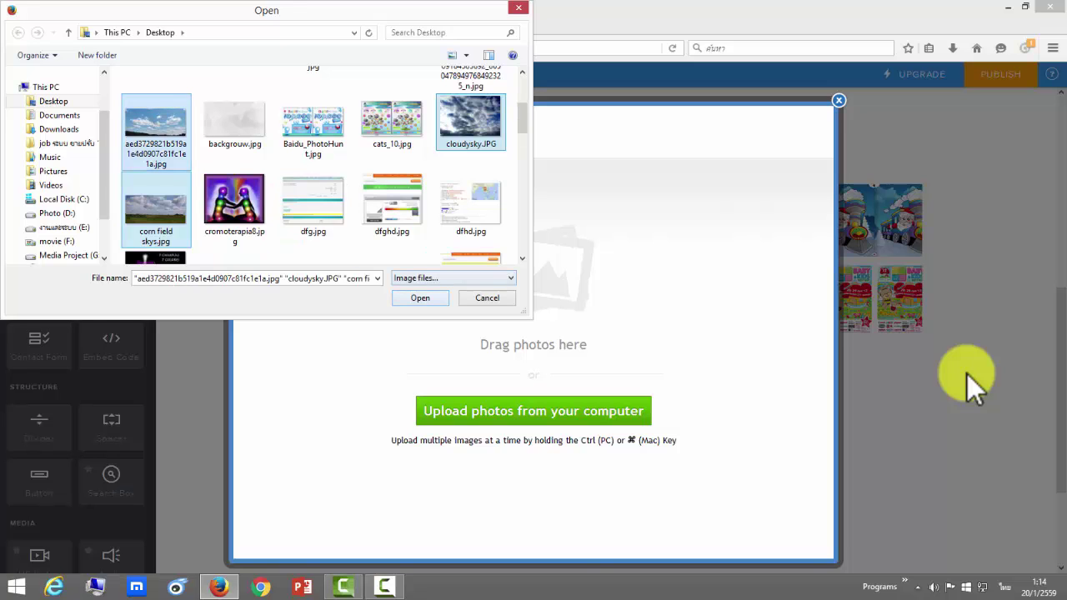
{"action": "left_click", "coordinate": [421, 298]}
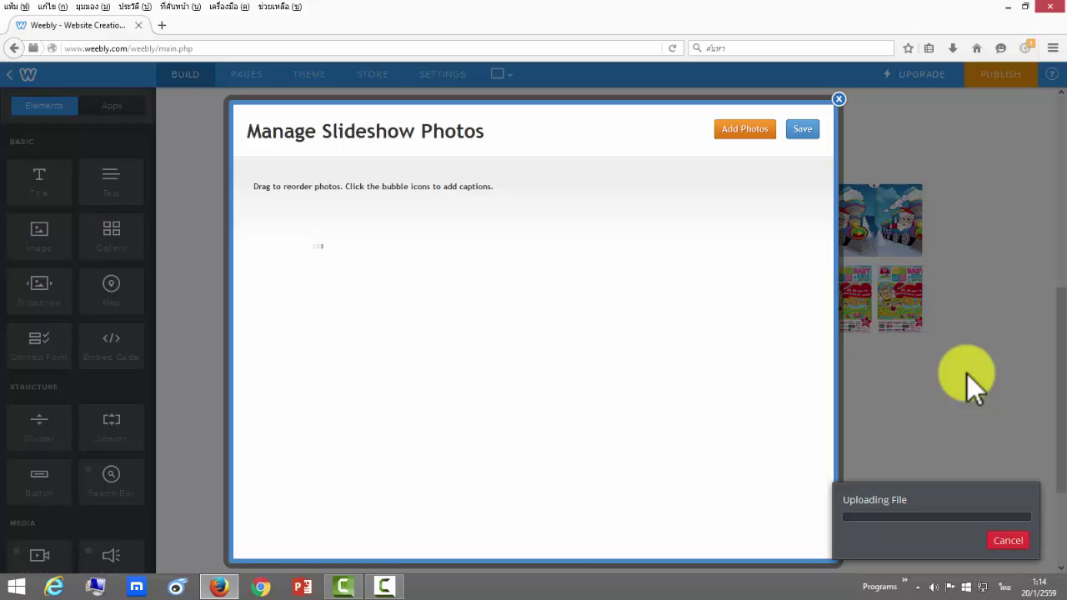
{"action": "key", "text": "ctrl+a"}
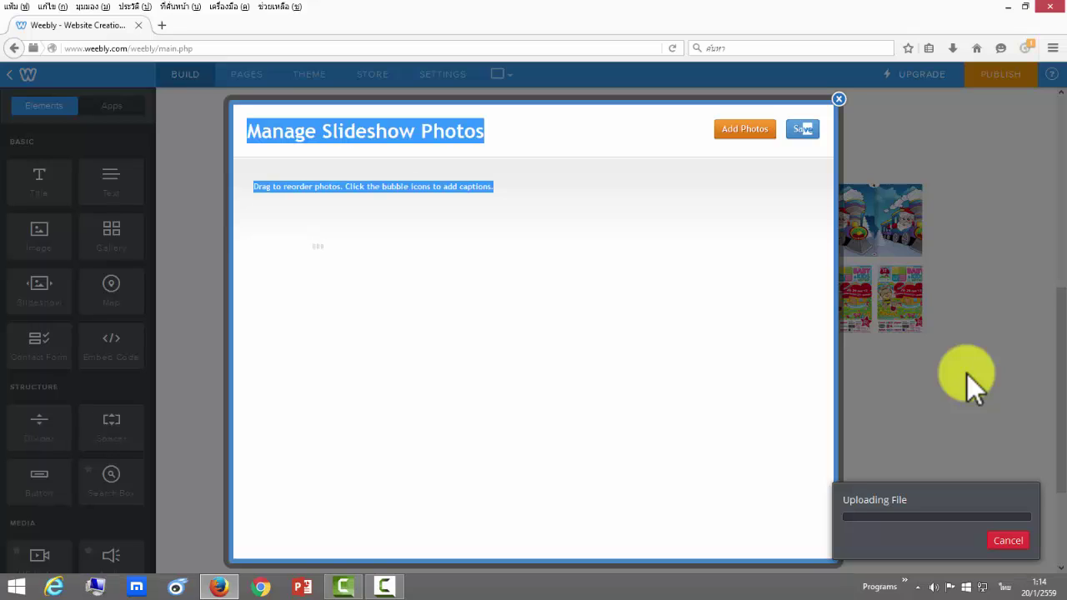
{"action": "left_click", "coordinate": [968, 374]}
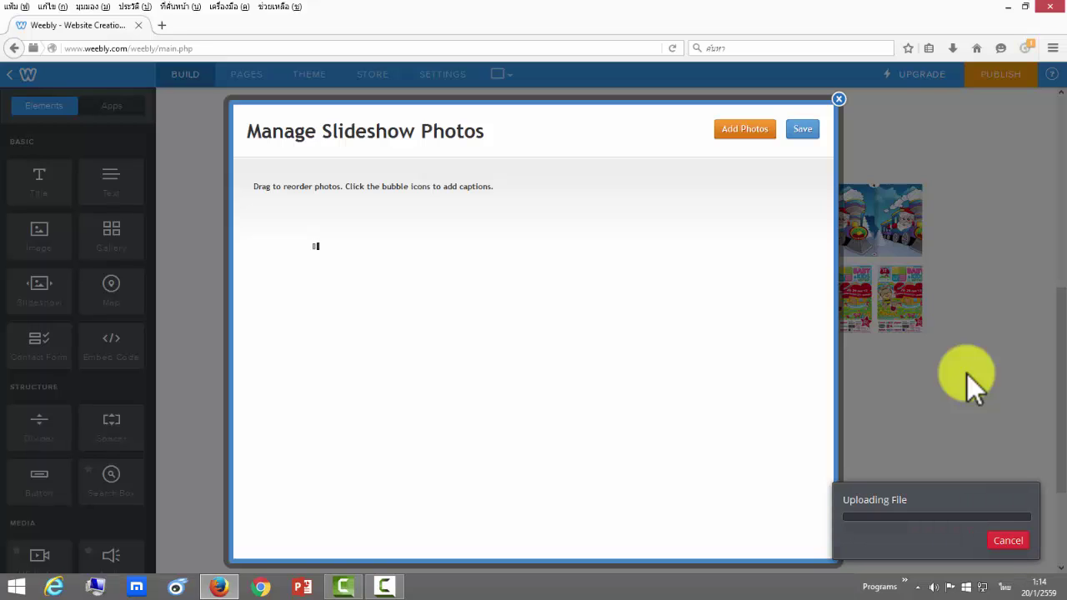
{"action": "key", "text": "Escape"}
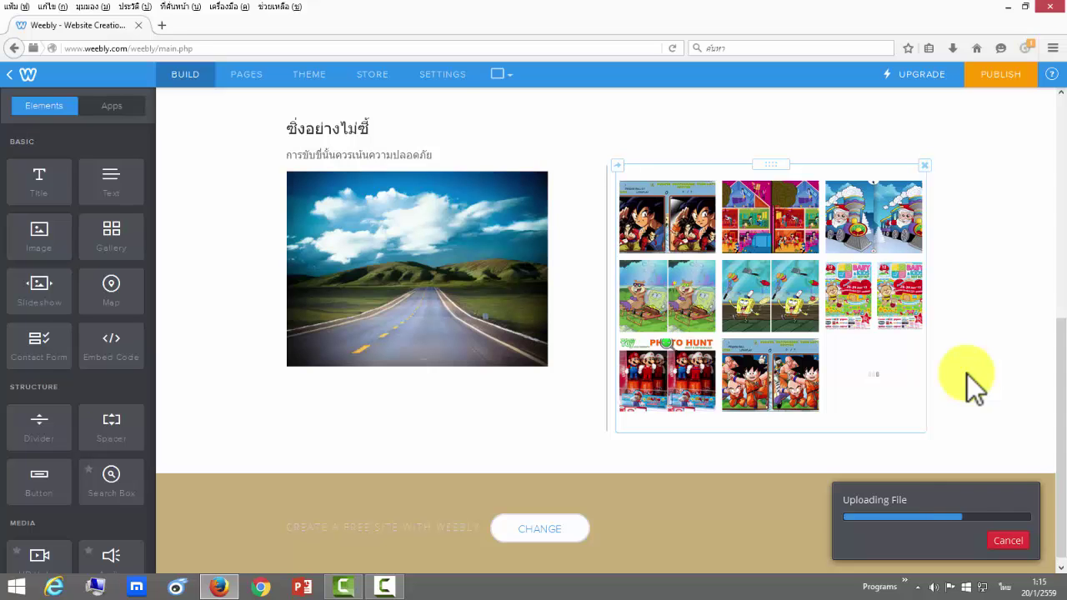
Examine the home page from the bridge header through the road picture and gallery to the footer for the uploaded slideshow photos
{"action": "scroll", "coordinate": [975, 388], "scroll_direction": "up", "scroll_amount": 5}
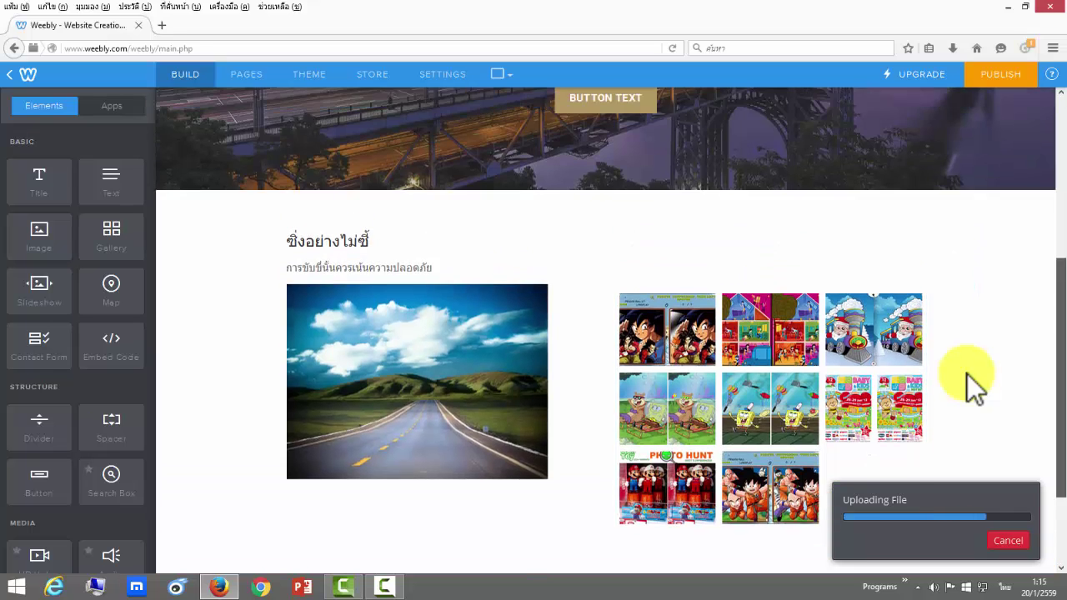
{"action": "scroll", "coordinate": [975, 388], "scroll_direction": "down", "scroll_amount": 3}
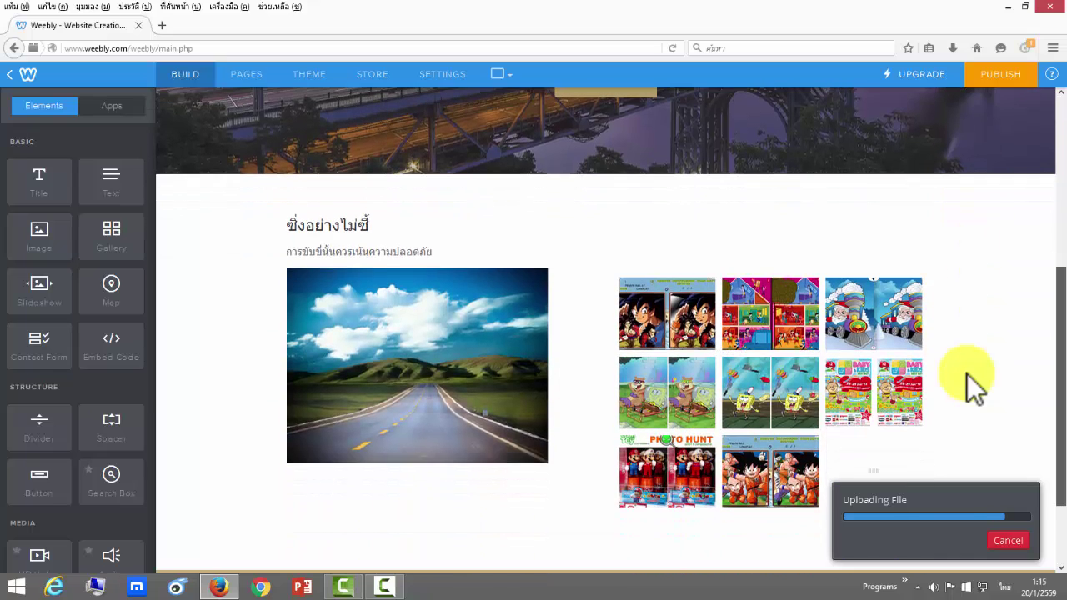
{"action": "scroll", "coordinate": [976, 387], "scroll_direction": "down", "scroll_amount": 1}
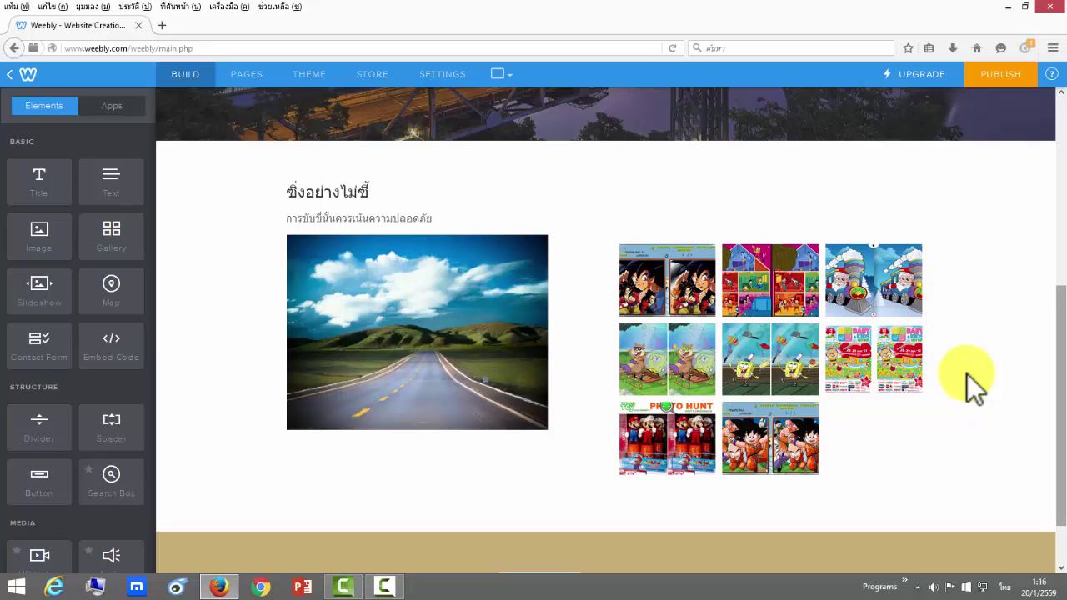
{"action": "scroll", "coordinate": [975, 386], "scroll_direction": "down", "scroll_amount": 2}
{"action": "scroll", "coordinate": [976, 385], "scroll_direction": "up", "scroll_amount": 3}
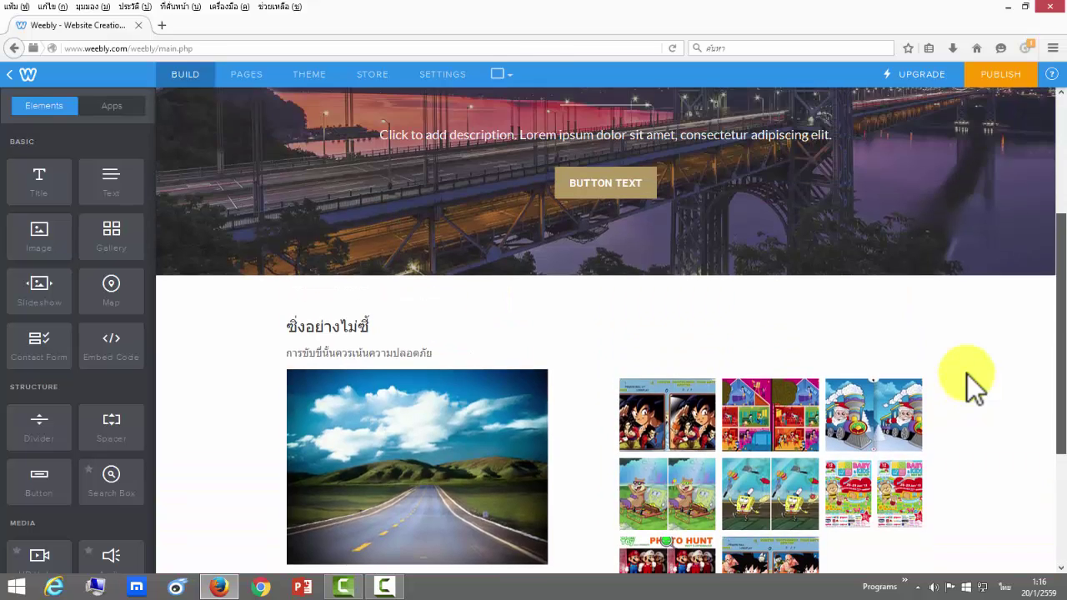
{"action": "scroll", "coordinate": [975, 385], "scroll_direction": "down", "scroll_amount": 2}
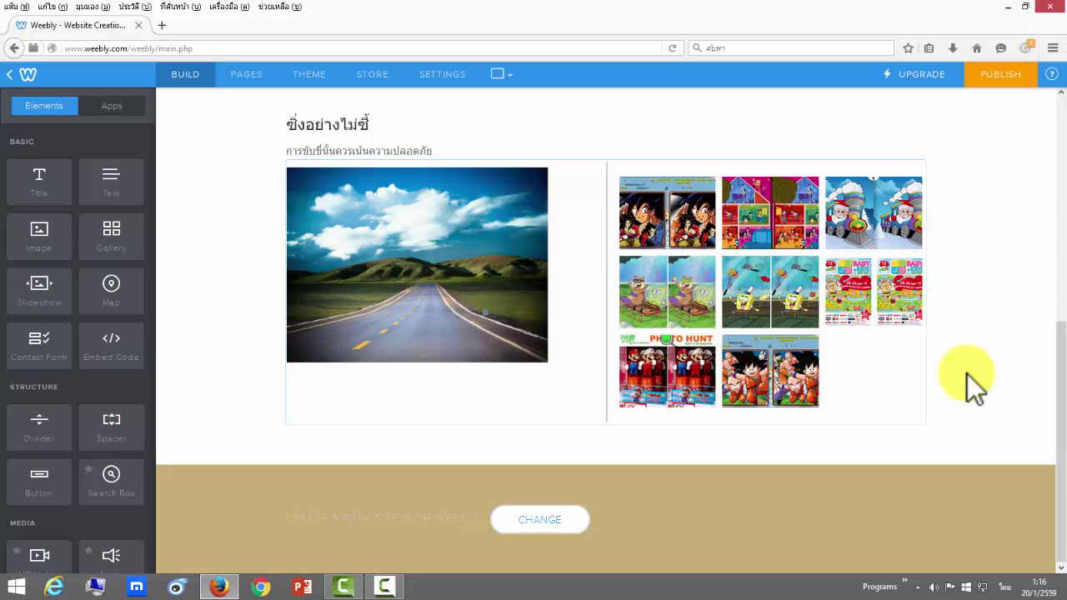
{"action": "scroll", "coordinate": [976, 388], "scroll_direction": "up", "scroll_amount": 5}
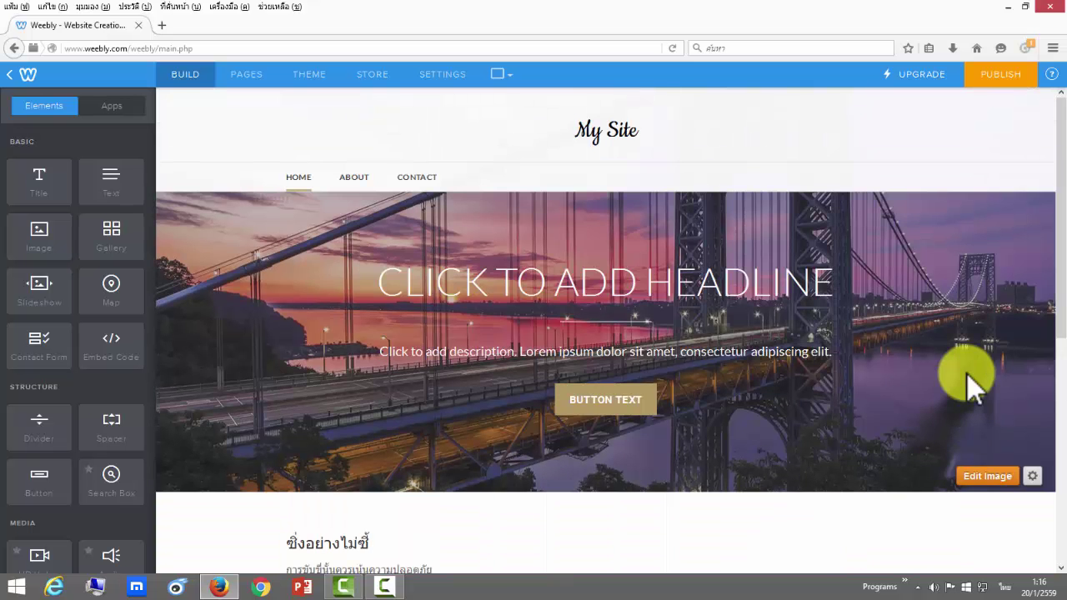
{"action": "scroll", "coordinate": [976, 388], "scroll_direction": "down", "scroll_amount": 3}
{"action": "scroll", "coordinate": [976, 388], "scroll_direction": "down", "scroll_amount": 2}
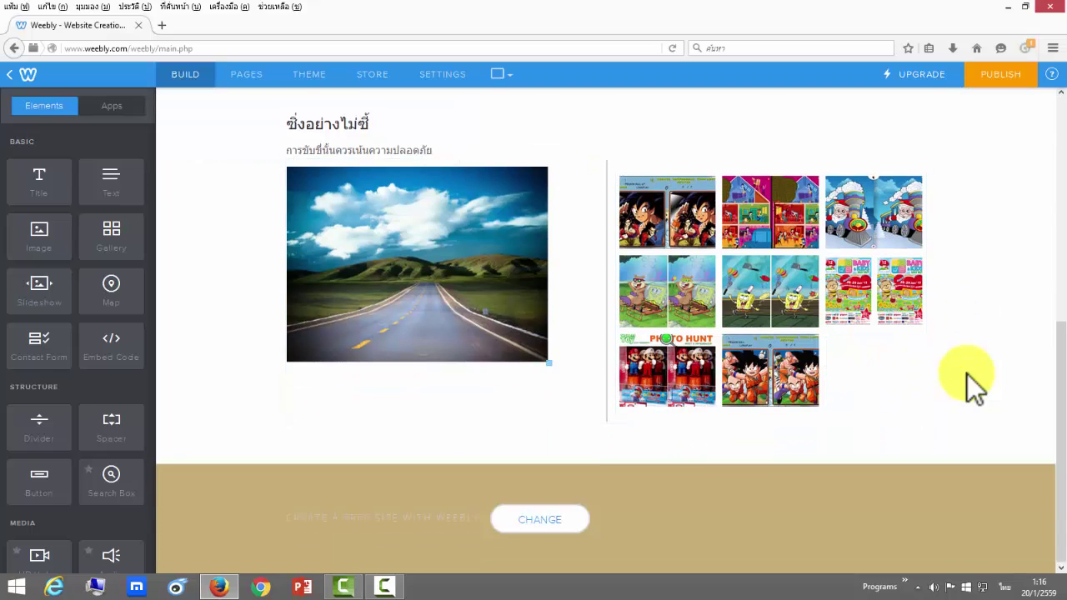
{"action": "scroll", "coordinate": [976, 387], "scroll_direction": "up", "scroll_amount": 5}
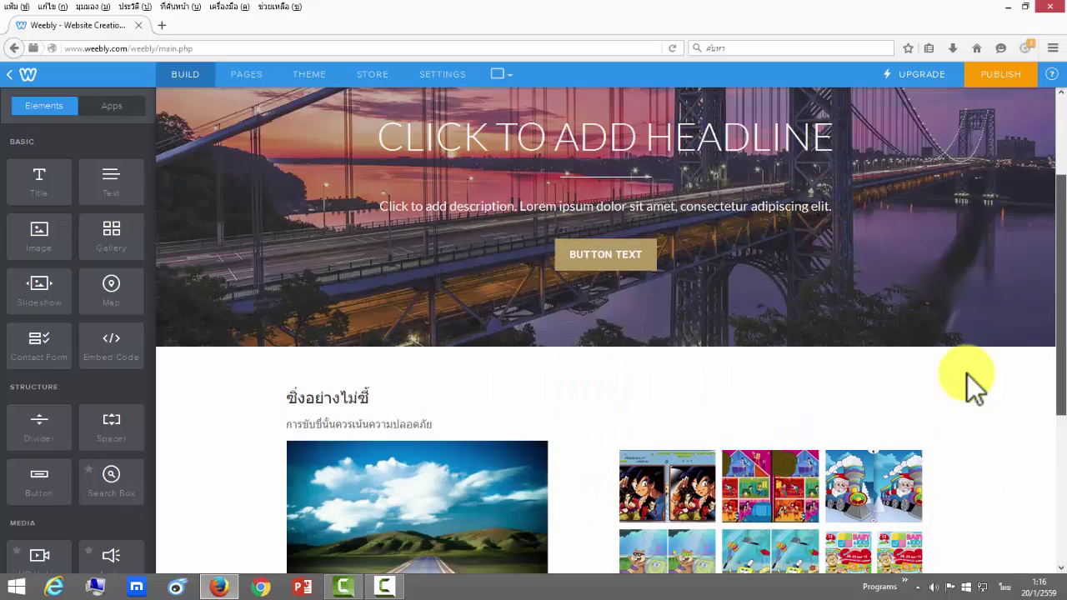
{"action": "scroll", "coordinate": [975, 387], "scroll_direction": "down", "scroll_amount": 5}
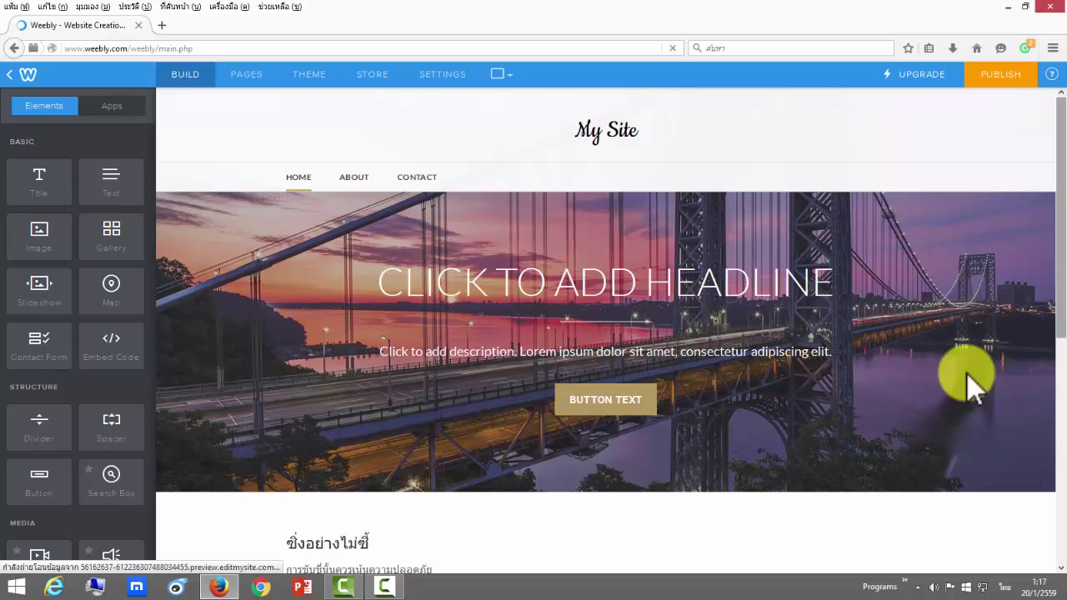
{"action": "scroll", "coordinate": [972, 383], "scroll_direction": "down", "scroll_amount": 5}
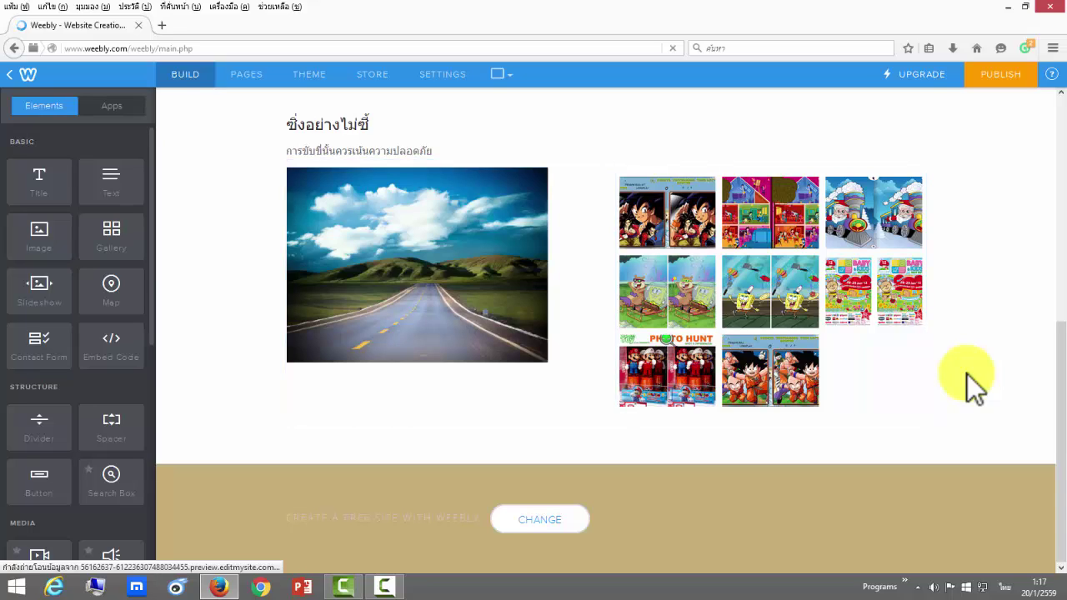
Add a Simple Slideshow below the road picture and gallery with the Dragon Ball and colourful house spot-the-difference pictures from the Desktop
{"action": "left_click_drag", "start_coordinate": [40, 292], "coordinate": [575, 441]}
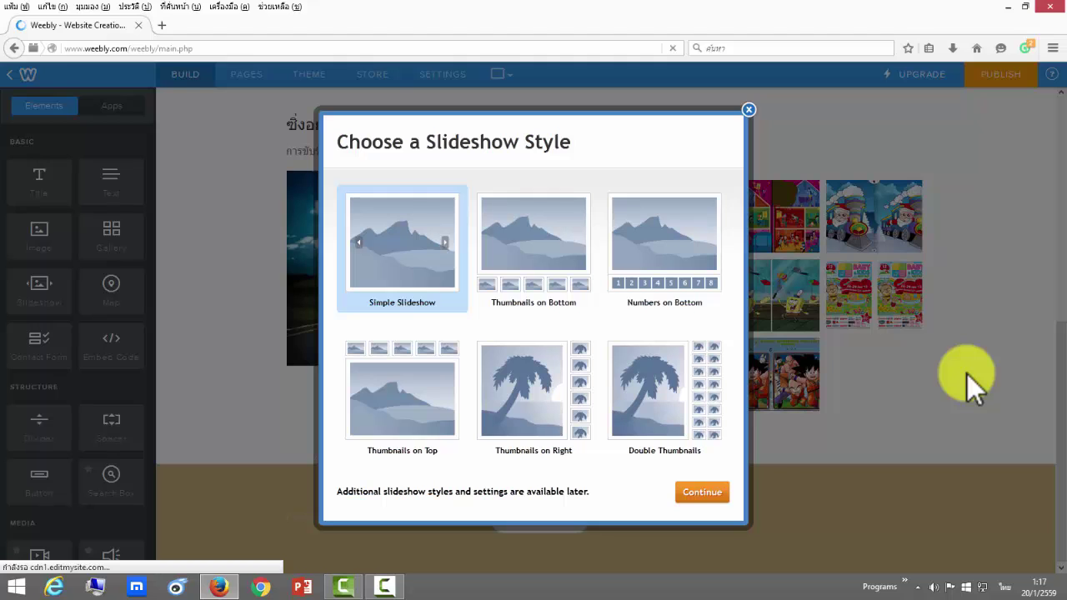
{"action": "key", "text": "Return"}
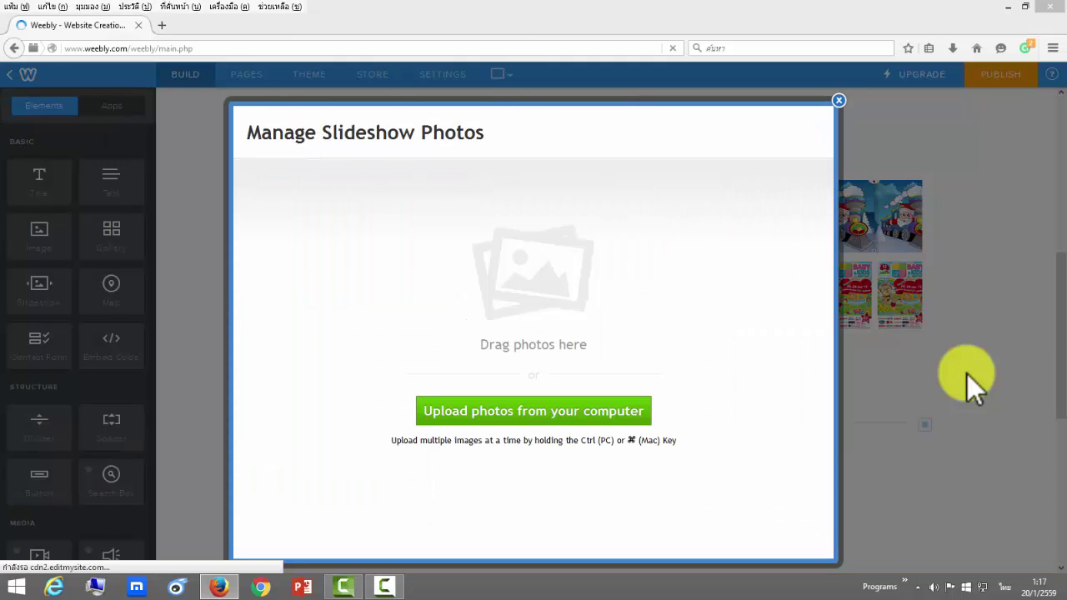
{"action": "scroll", "coordinate": [327, 166], "scroll_direction": "down", "scroll_amount": 10}
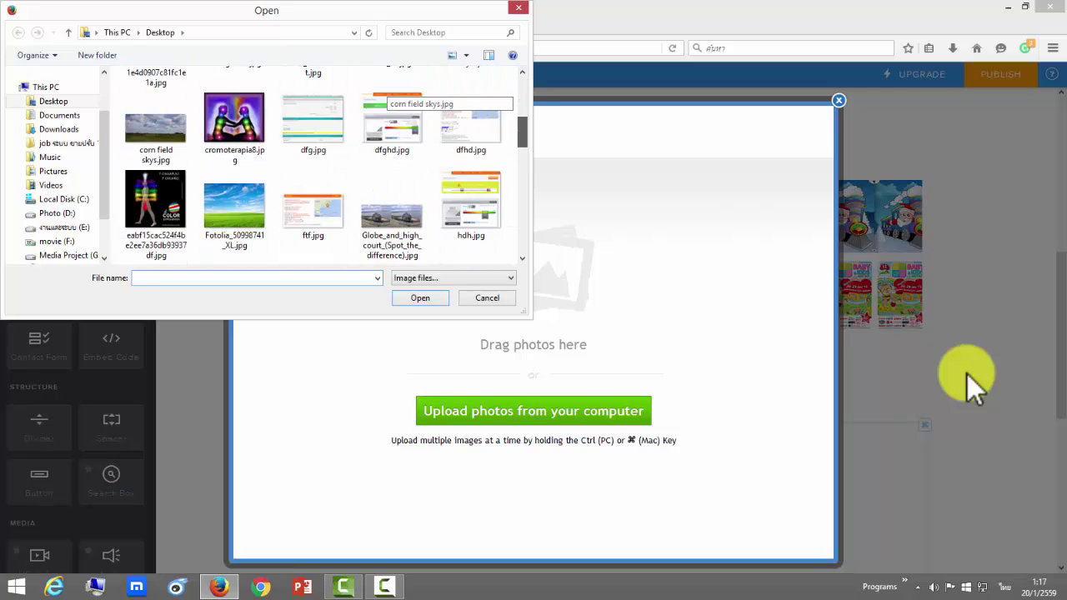
{"action": "left_click", "coordinate": [392, 167]}
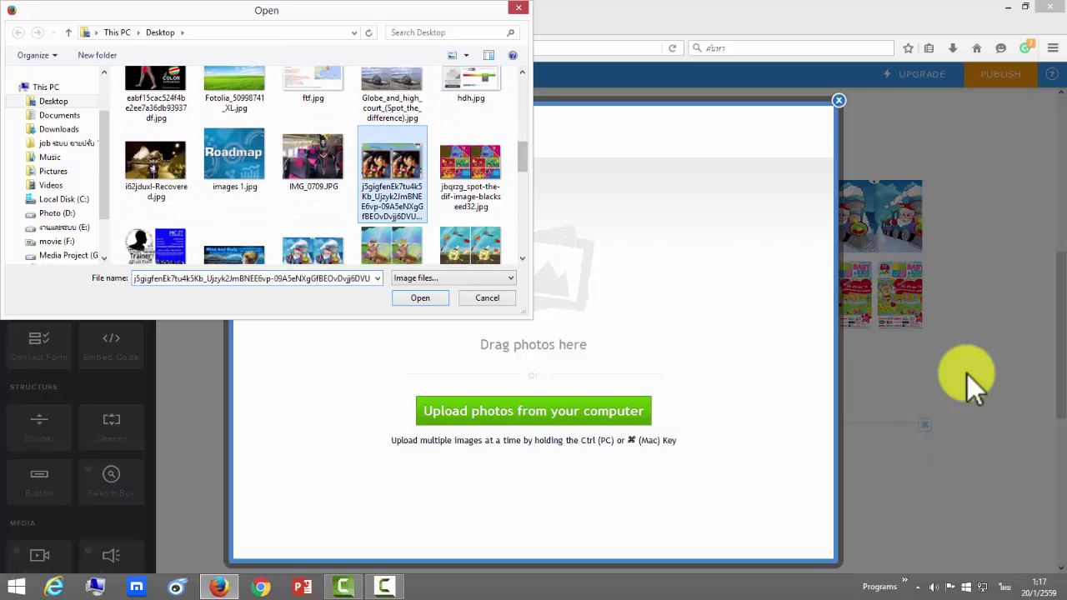
{"action": "left_click", "coordinate": [470, 167], "text": "ctrl"}
{"action": "left_click", "coordinate": [421, 298]}
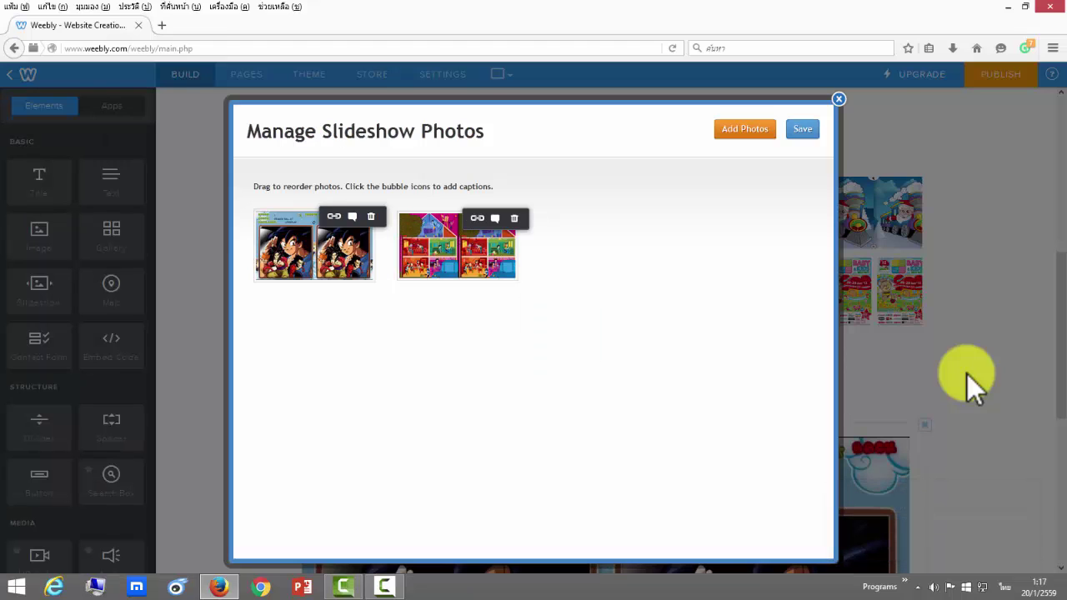
{"action": "left_click", "coordinate": [968, 374]}
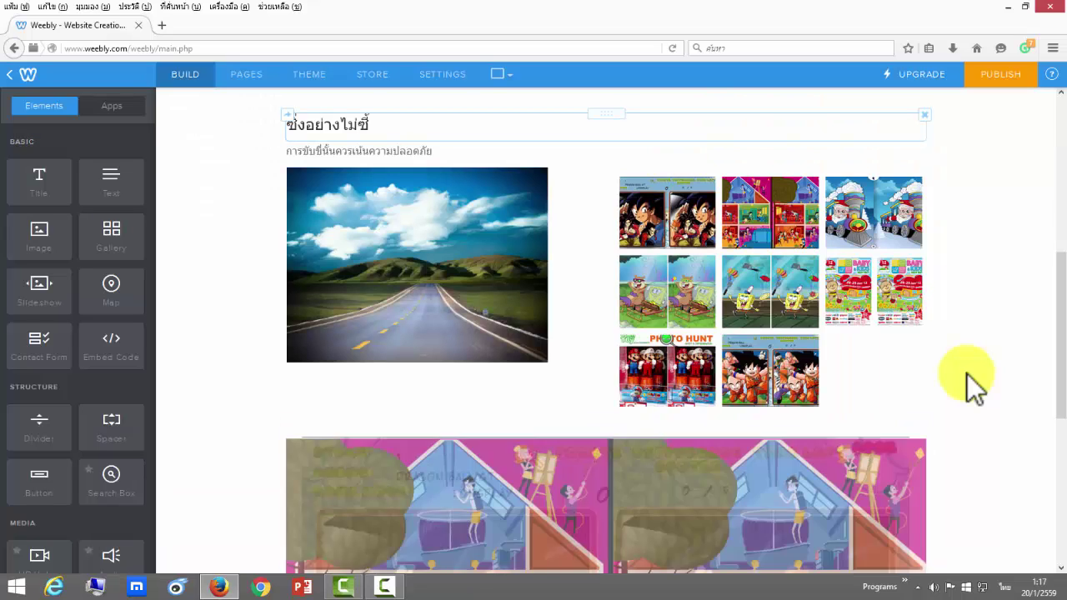
Inspect the new slideshow and its list of managed photos, leaving the photos as they are
{"action": "scroll", "coordinate": [976, 386], "scroll_direction": "down", "scroll_amount": 3}
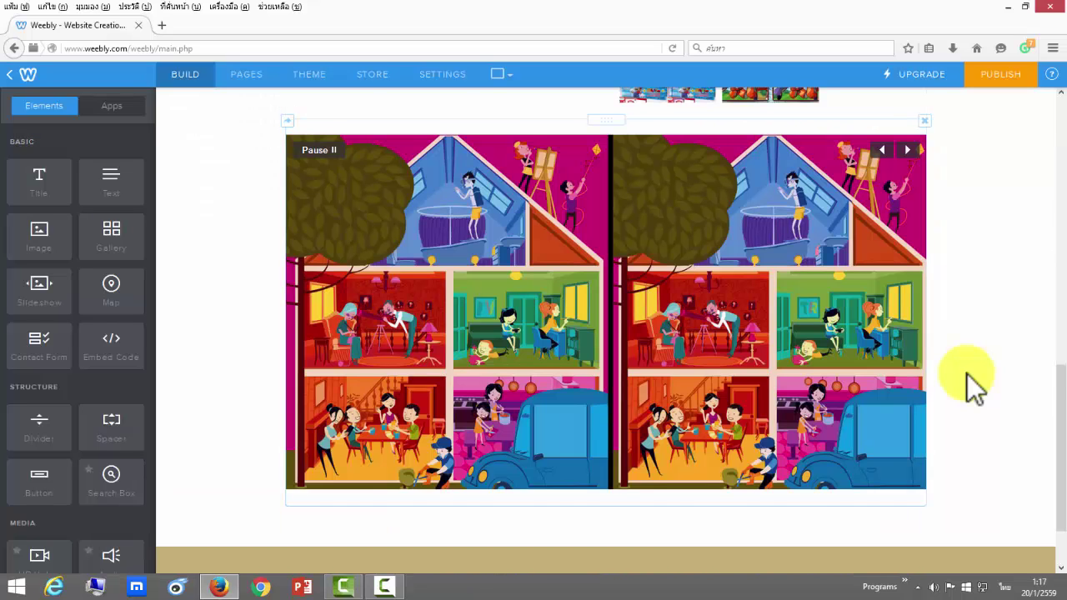
{"action": "scroll", "coordinate": [976, 385], "scroll_direction": "down", "scroll_amount": 1}
{"action": "scroll", "coordinate": [976, 385], "scroll_direction": "up", "scroll_amount": 2}
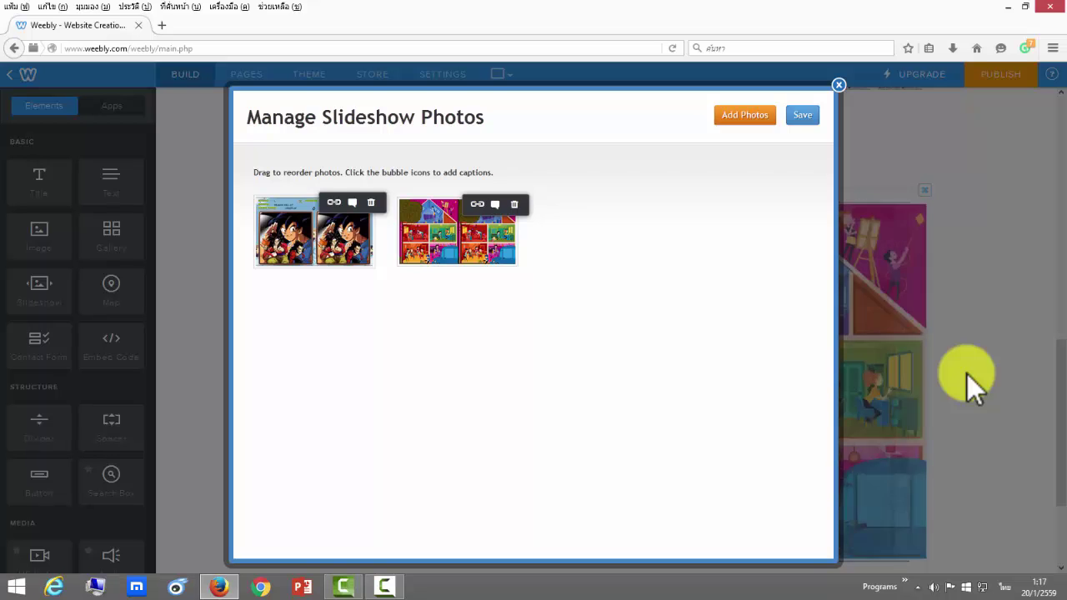
{"action": "key", "text": "Escape"}
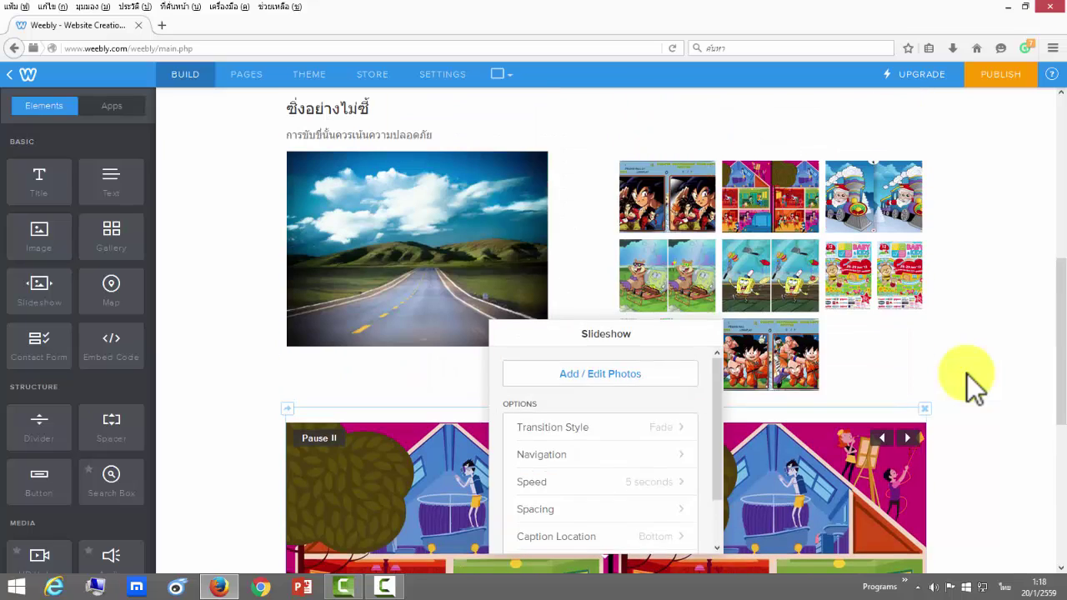
Look over the slideshow's options and its pictures on the page between the gallery and the footer
{"action": "scroll", "coordinate": [975, 386], "scroll_direction": "down", "scroll_amount": 3}
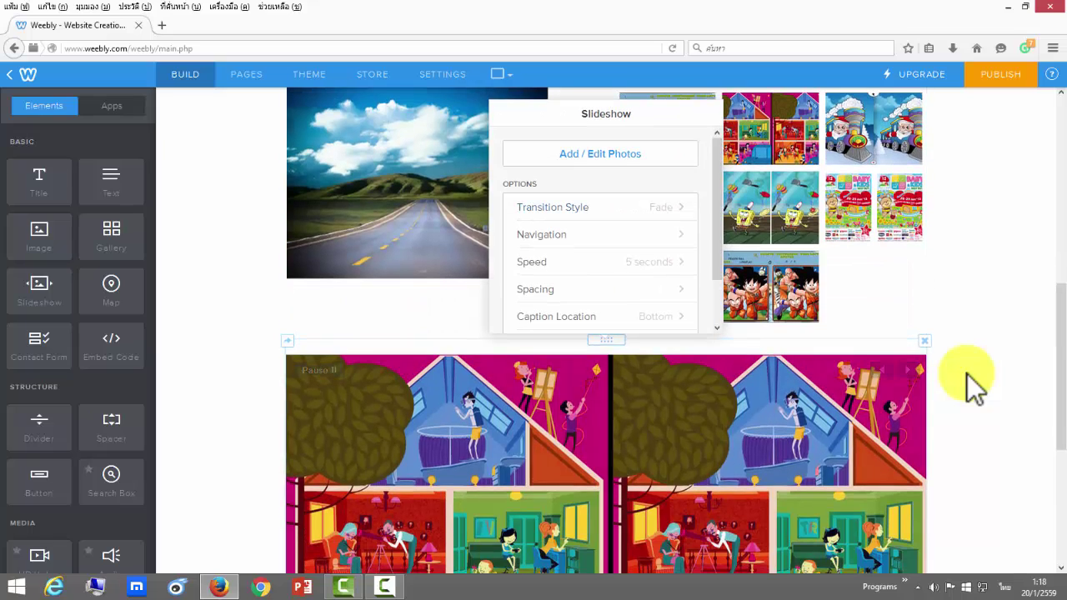
{"action": "scroll", "coordinate": [975, 385], "scroll_direction": "down", "scroll_amount": 4}
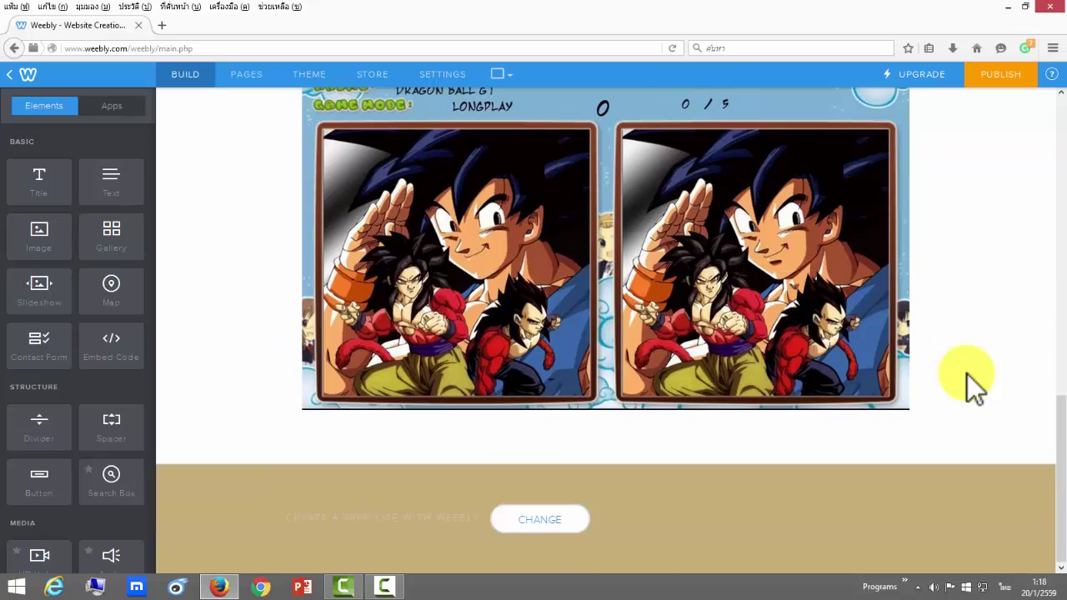
{"action": "scroll", "coordinate": [975, 385], "scroll_direction": "up", "scroll_amount": 2}
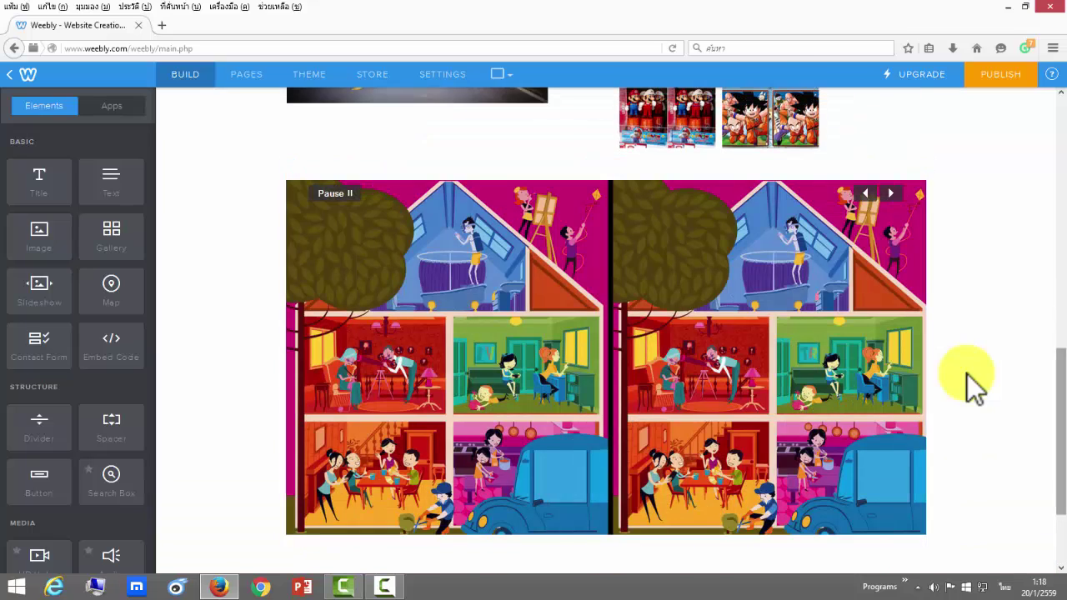
{"action": "scroll", "coordinate": [975, 385], "scroll_direction": "up", "scroll_amount": 4}
{"action": "scroll", "coordinate": [976, 385], "scroll_direction": "down", "scroll_amount": 3}
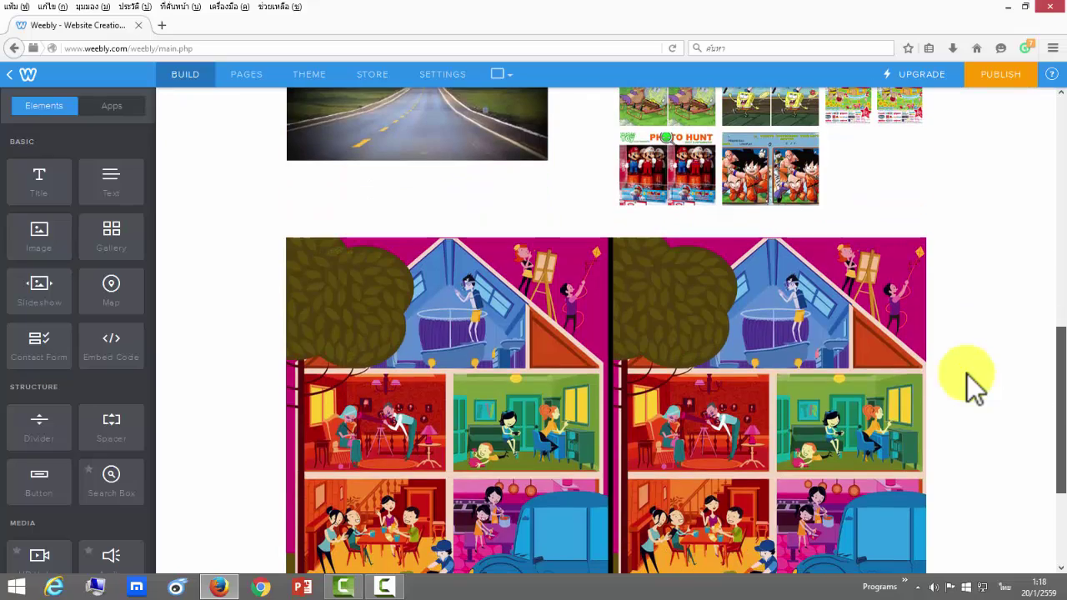
{"action": "scroll", "coordinate": [975, 385], "scroll_direction": "down", "scroll_amount": 1}
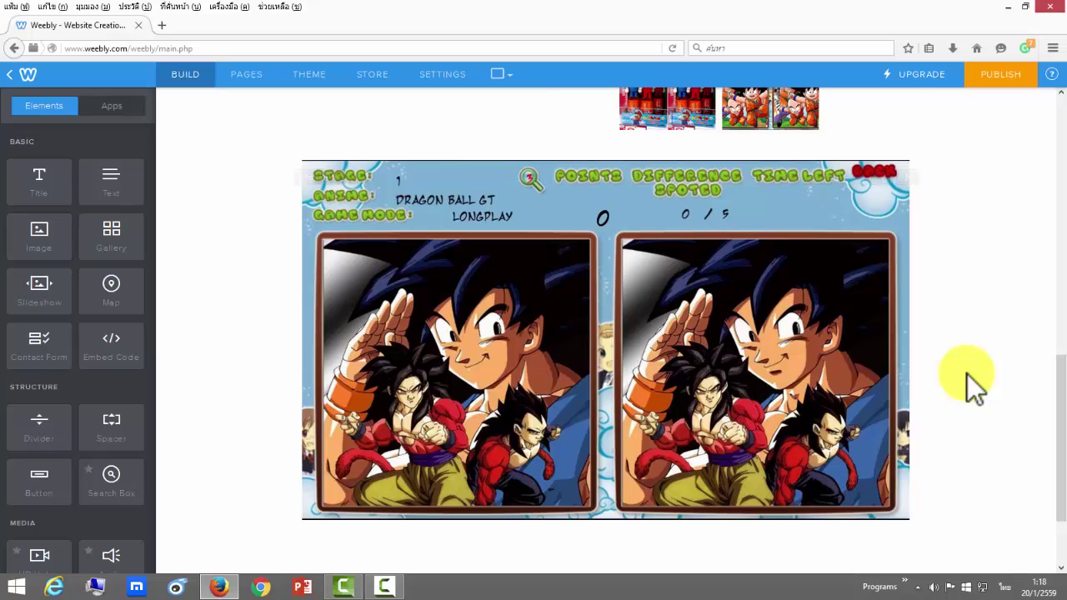
{"action": "scroll", "coordinate": [975, 385], "scroll_direction": "up", "scroll_amount": 4}
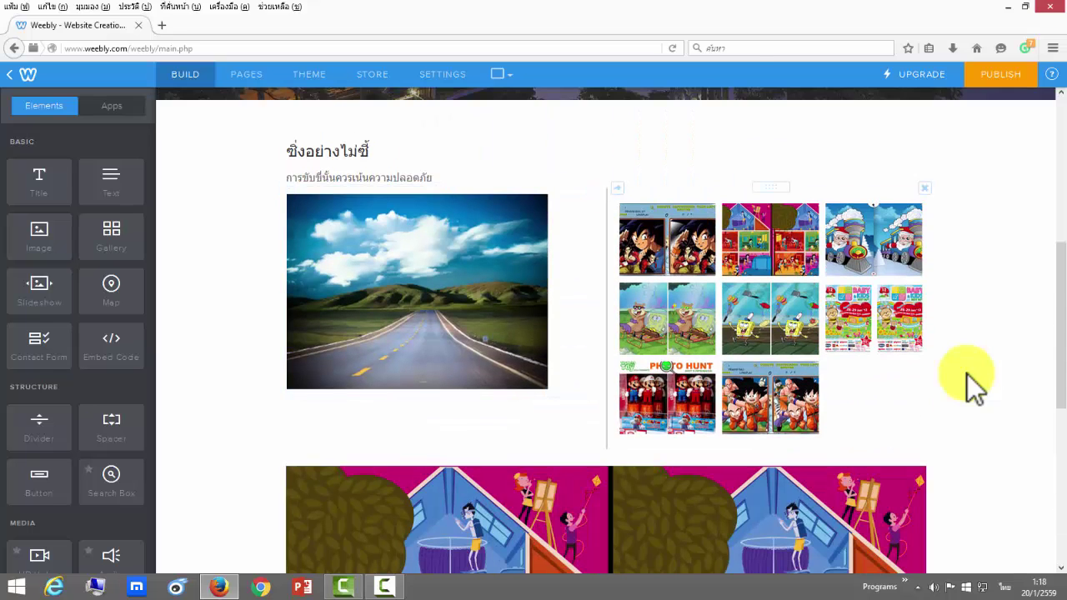
{"action": "scroll", "coordinate": [976, 386], "scroll_direction": "down", "scroll_amount": 5}
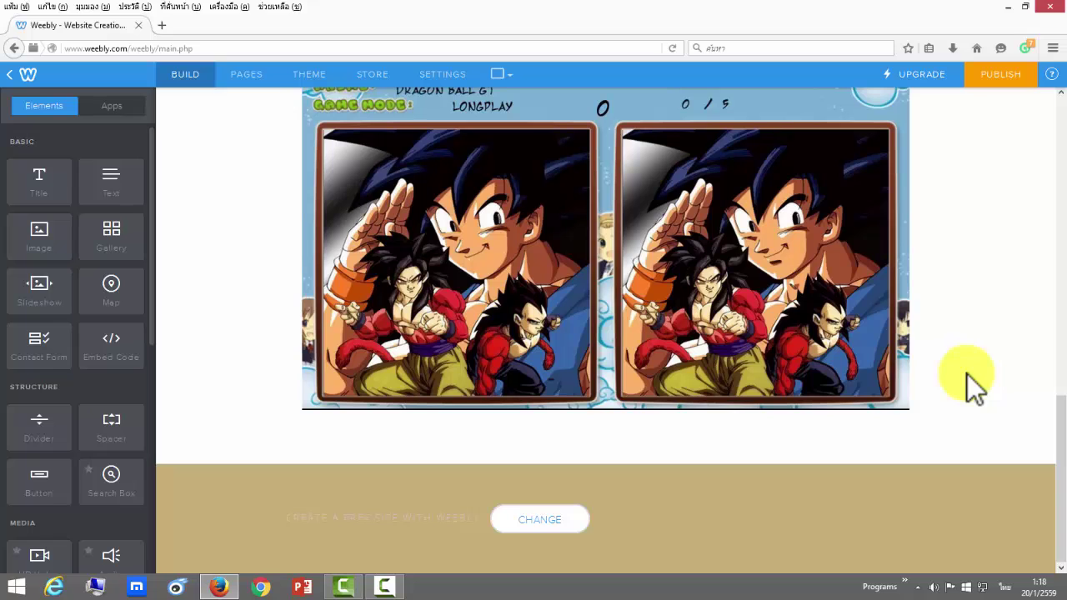
Place a Divider beside the slideshow and insert a YouTube element between the two
{"action": "left_click_drag", "start_coordinate": [39, 425], "coordinate": [967, 375]}
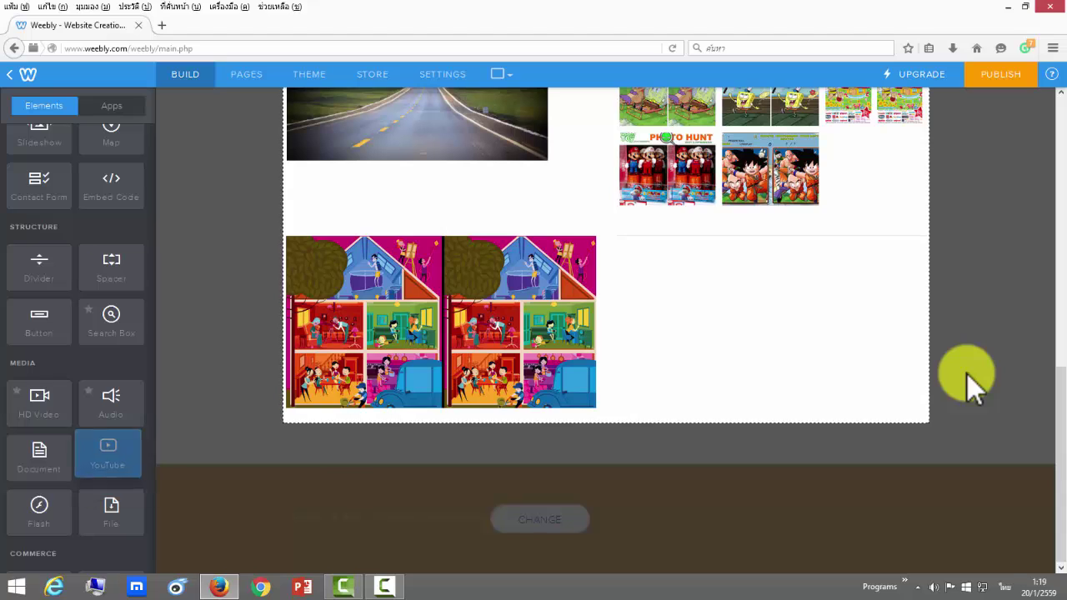
{"action": "left_click_drag", "start_coordinate": [106, 454], "coordinate": [613, 321]}
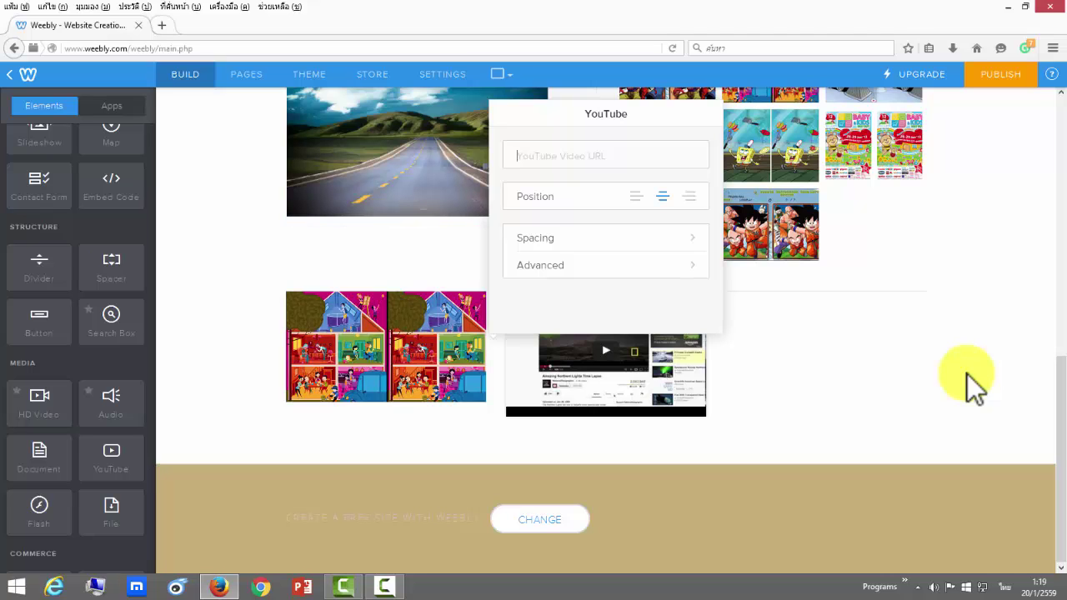
Open YouTube in a new browser tab and play the video comparing the Ducati 1098 S and Suzuki GSX-R 1000
{"action": "key", "text": "ctrl+t"}
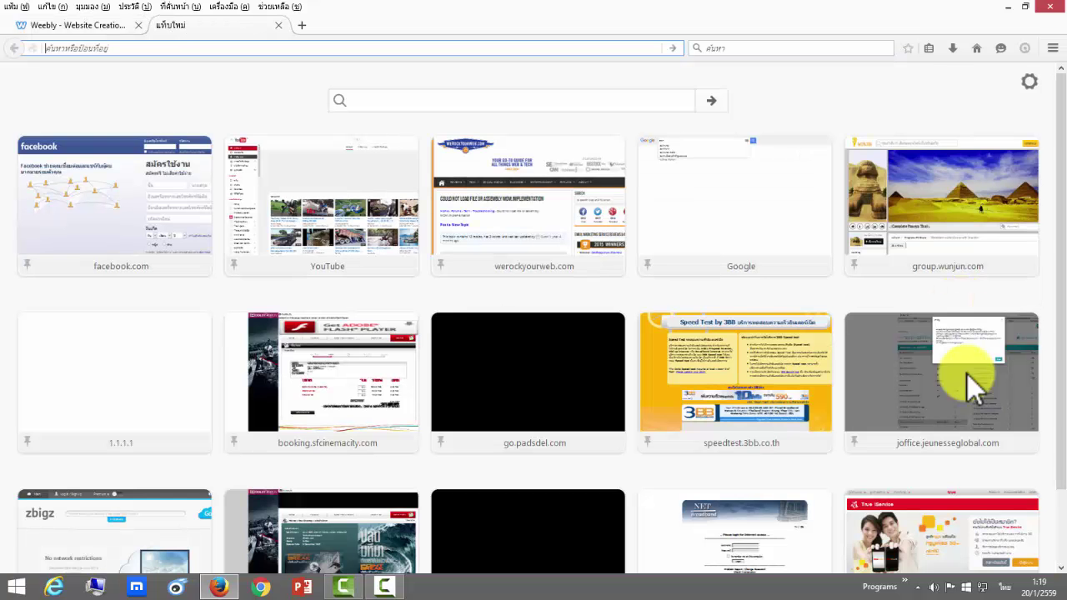
{"action": "key", "text": "Return"}
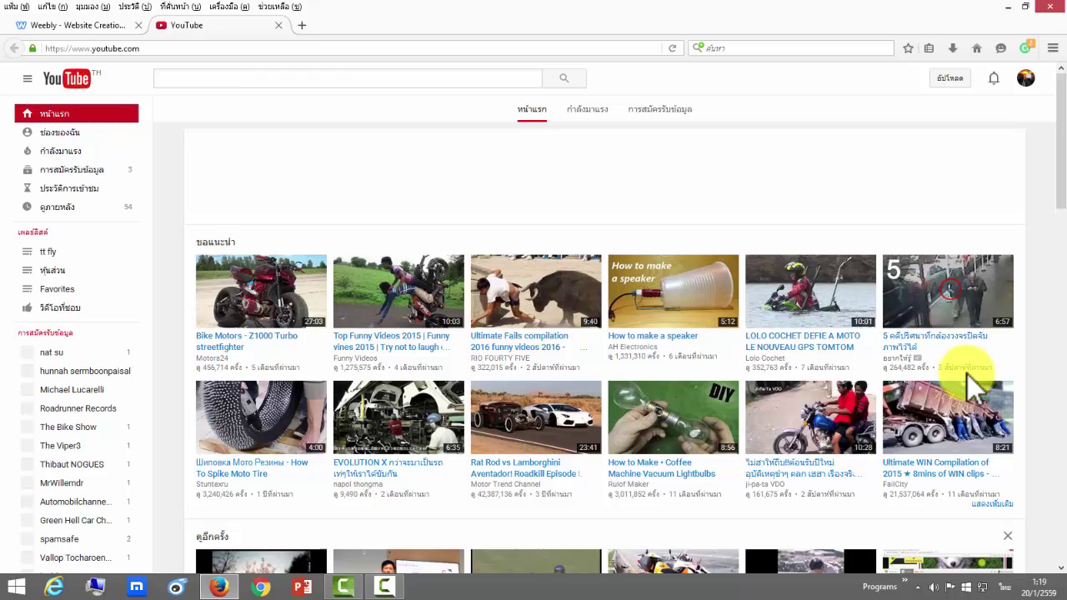
{"action": "left_click", "coordinate": [967, 377]}
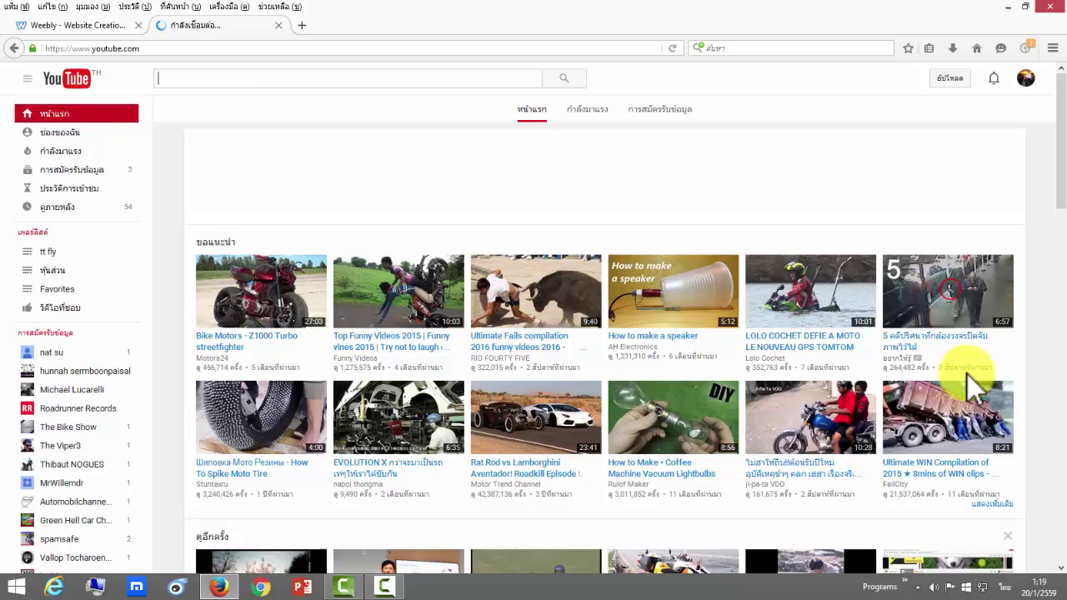
{"action": "scroll", "coordinate": [972, 384], "scroll_direction": "down", "scroll_amount": 2}
{"action": "scroll", "coordinate": [971, 385], "scroll_direction": "down", "scroll_amount": 3}
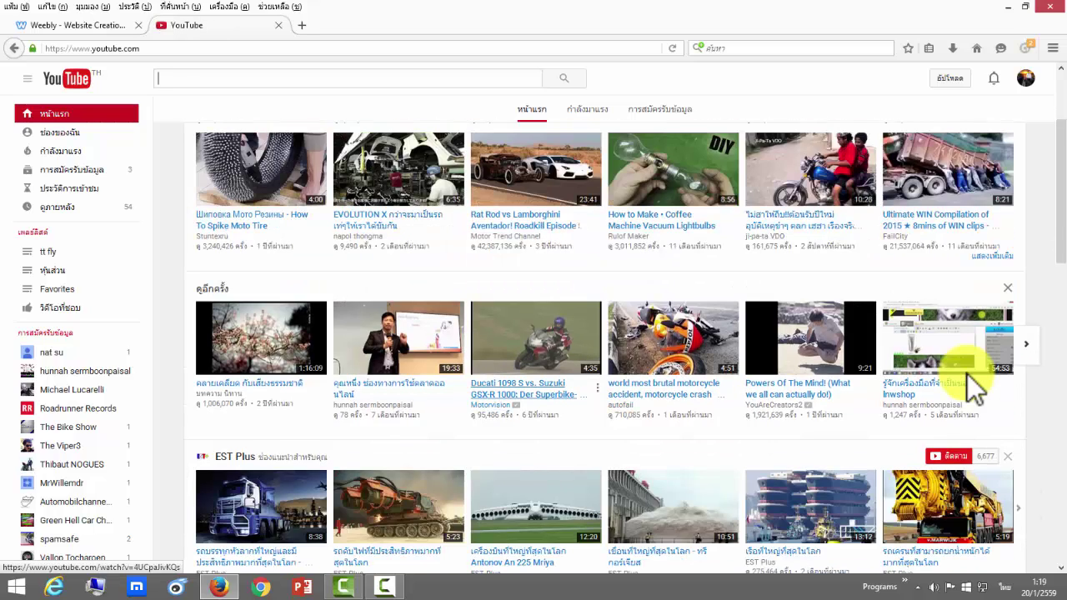
{"action": "left_click", "coordinate": [976, 388]}
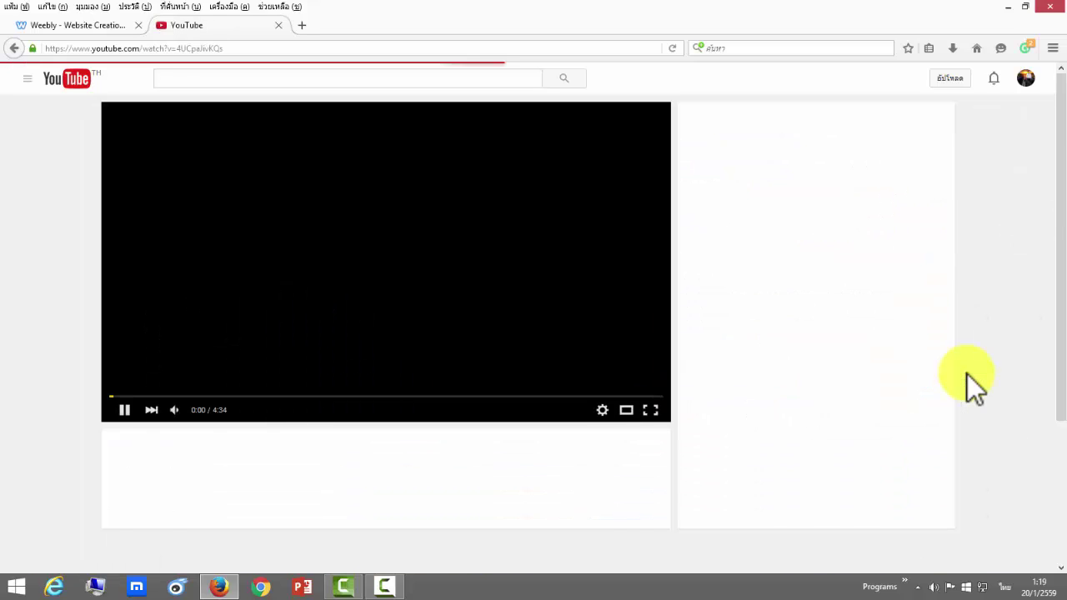
Copy the web address of the Ducati 1098 S vs. Suzuki GSX-R 1000 video and close the YouTube tab
{"action": "key", "text": "ctrl+l"}
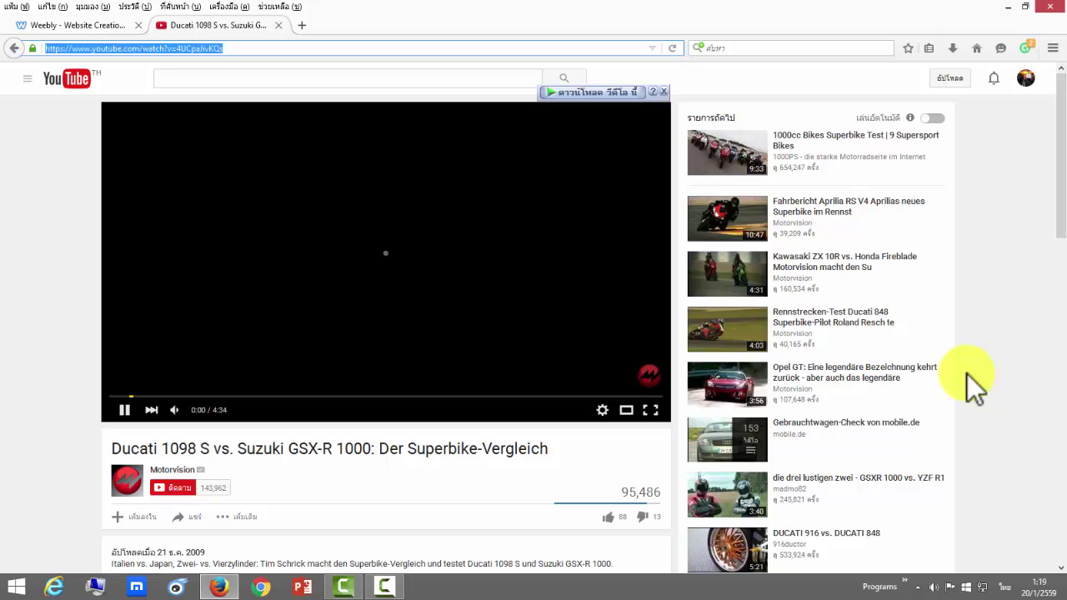
{"action": "key", "text": "shift+F10"}
{"action": "key", "text": "Down"}
{"action": "key", "text": "Down"}
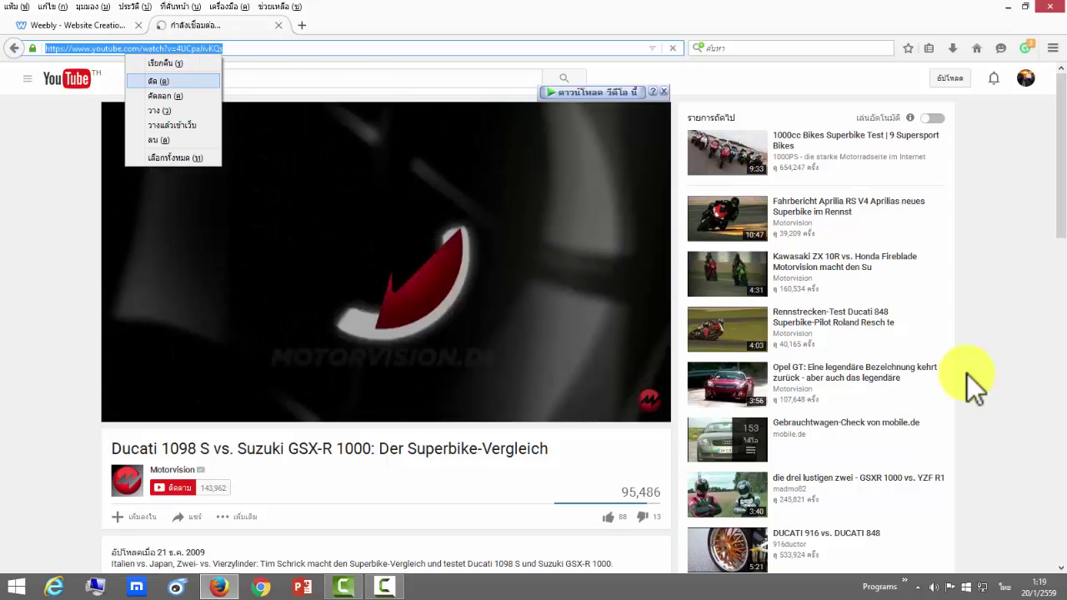
{"action": "key", "text": "Return"}
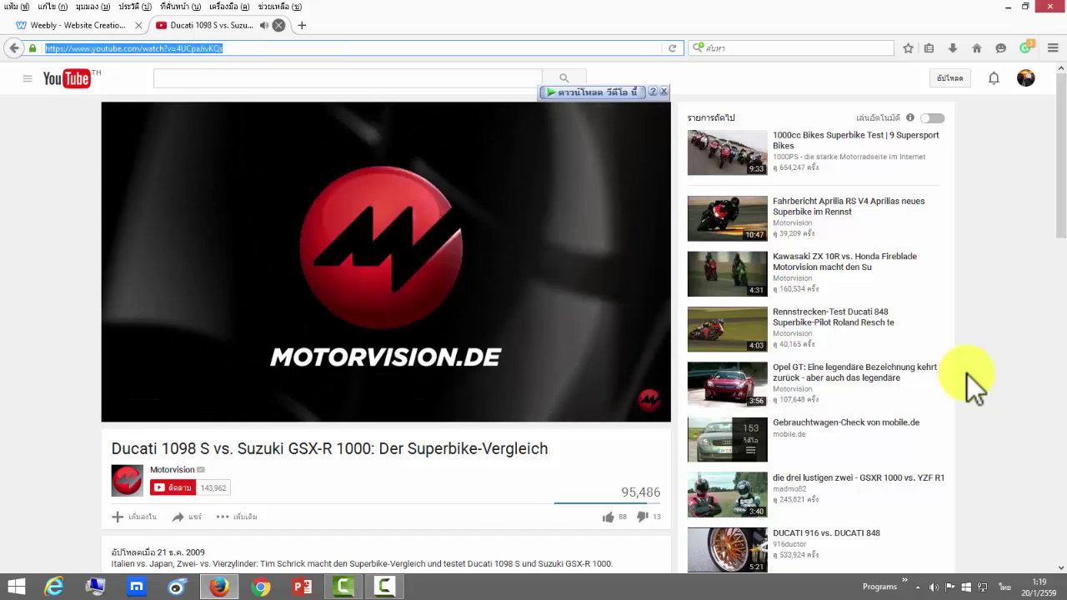
{"action": "key", "text": "ctrl+w"}
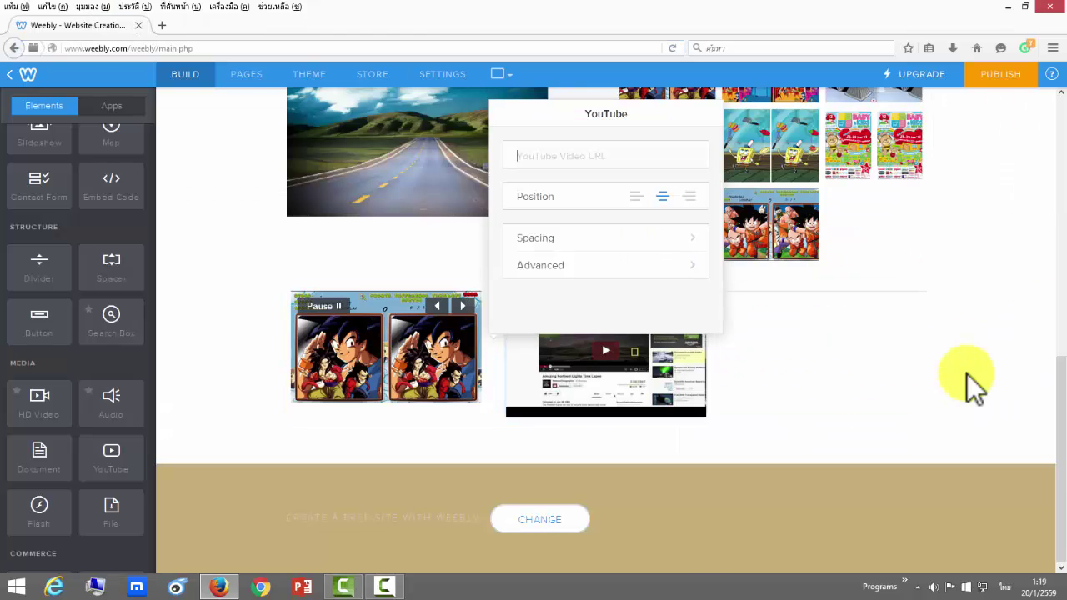
Paste the copied video address into the YouTube element's video URL
{"action": "key", "text": "Menu"}
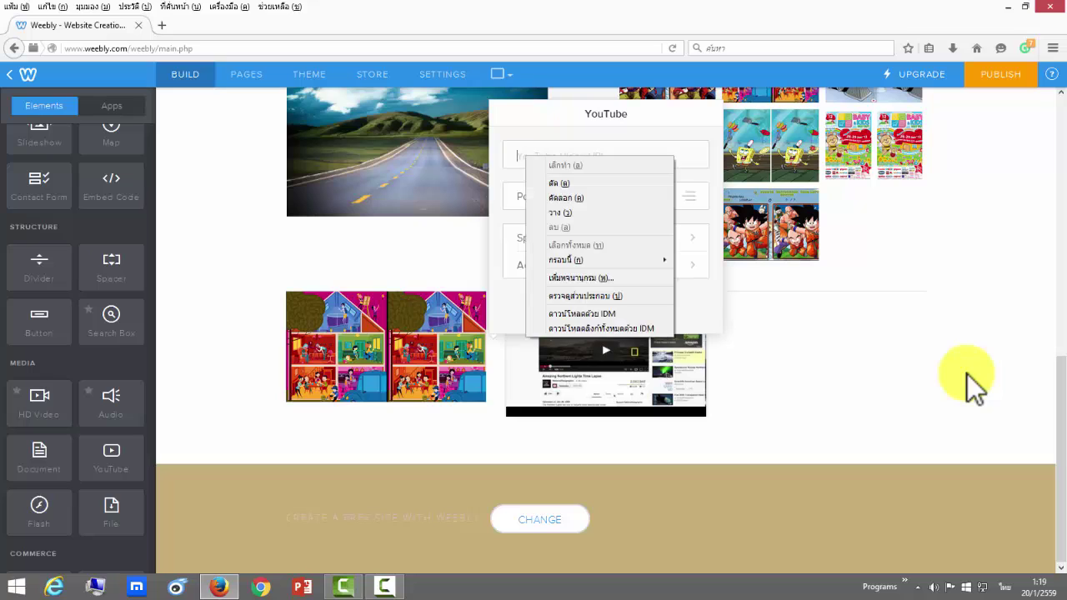
{"action": "key", "text": "Down"}
{"action": "key", "text": "Down"}
{"action": "key", "text": "Down"}
{"action": "key", "text": "Return"}
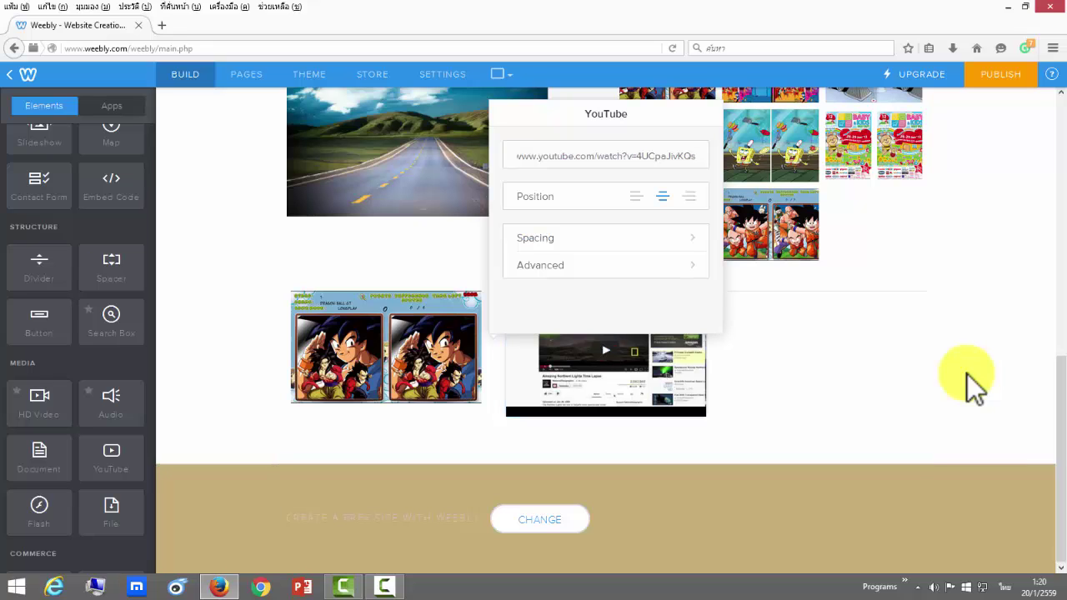
Delete the Divider beside the YouTube video and confirm the deletion
{"action": "left_click", "coordinate": [975, 387]}
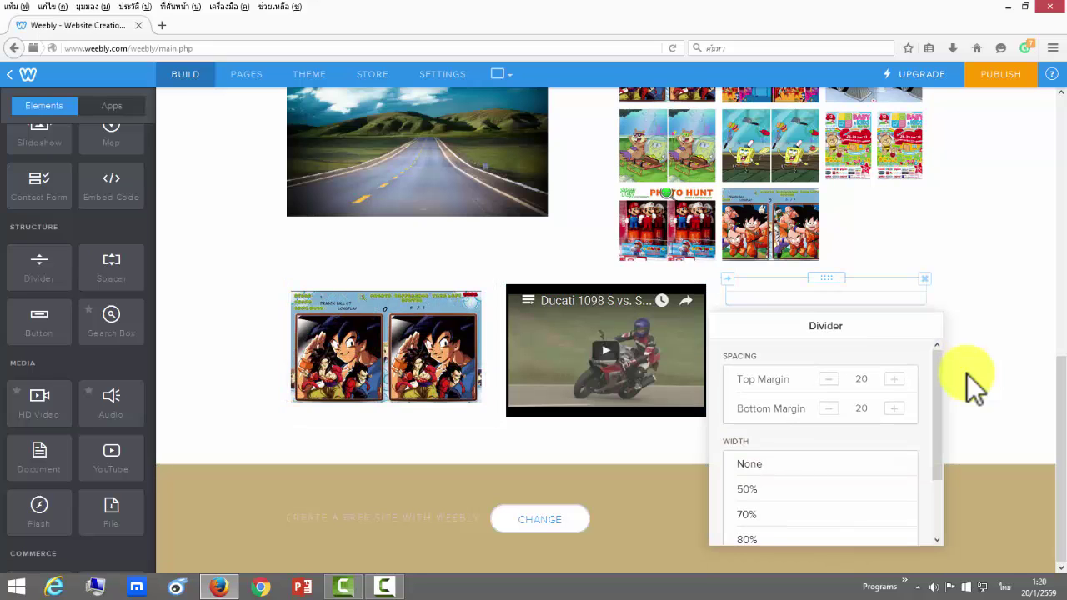
{"action": "key", "text": "Delete"}
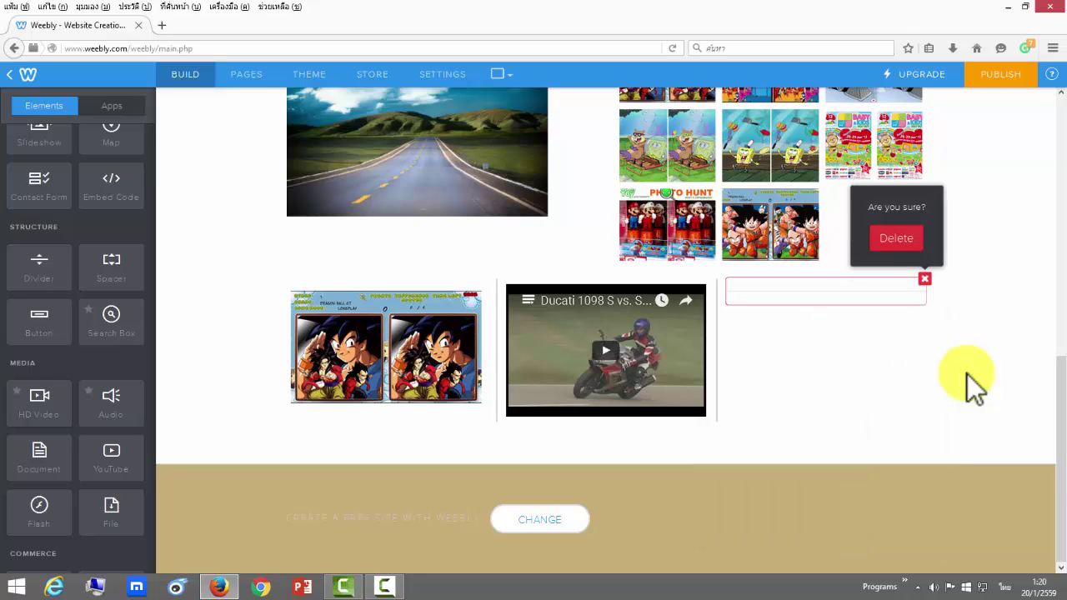
{"action": "key", "text": "Return"}
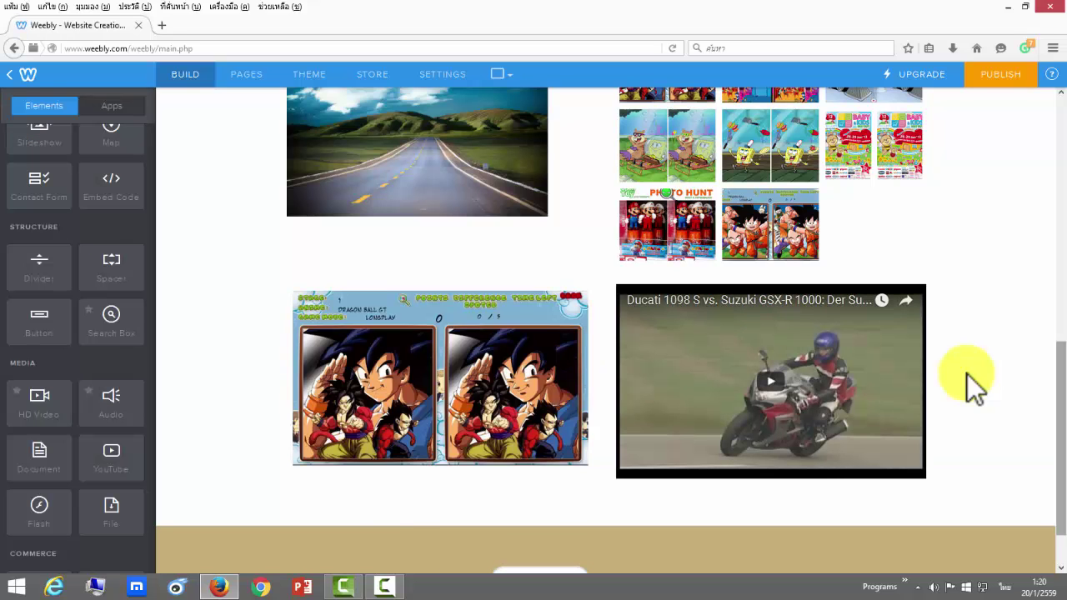
Look over the whole page from the header to the footer, checking the gallery, slideshow and embedded video
{"action": "scroll", "coordinate": [975, 388], "scroll_direction": "up", "scroll_amount": 5}
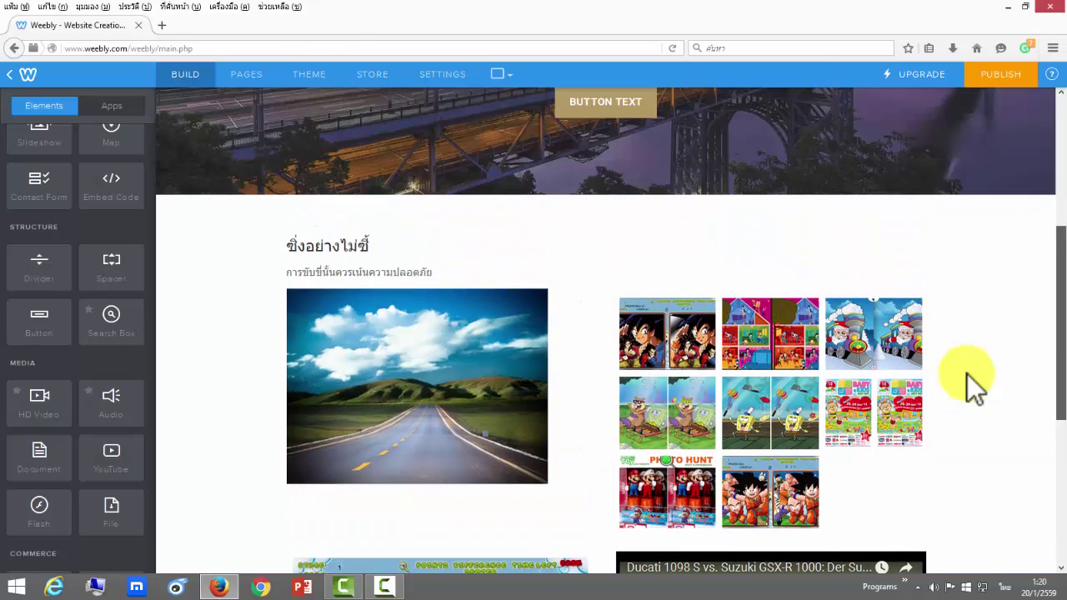
{"action": "scroll", "coordinate": [975, 388], "scroll_direction": "down", "scroll_amount": 6}
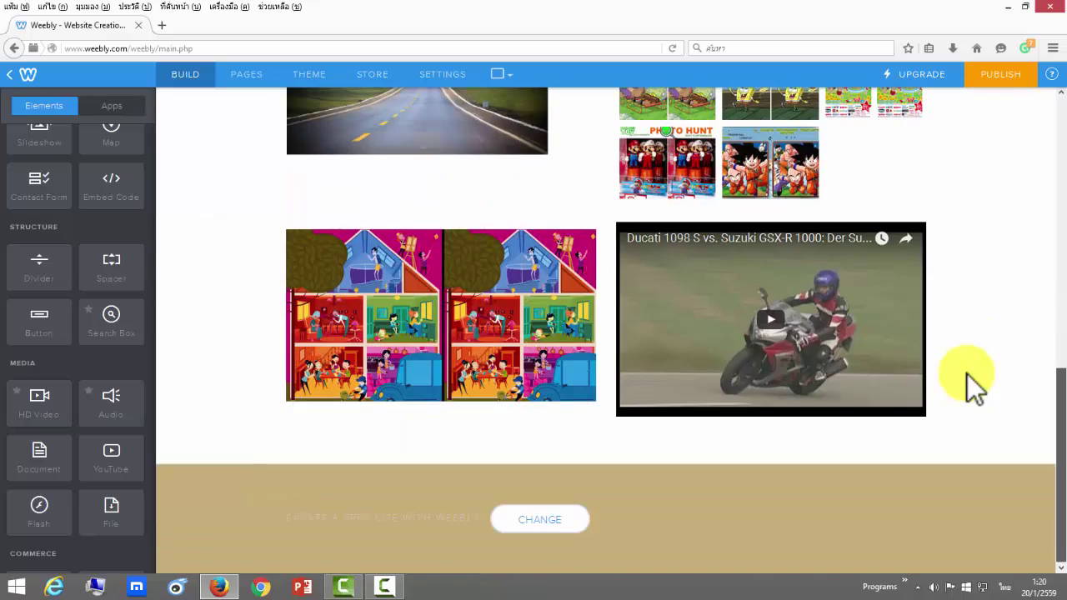
{"action": "scroll", "coordinate": [975, 388], "scroll_direction": "up", "scroll_amount": 3}
{"action": "scroll", "coordinate": [976, 388], "scroll_direction": "up", "scroll_amount": 2}
{"action": "scroll", "coordinate": [975, 388], "scroll_direction": "up", "scroll_amount": 1}
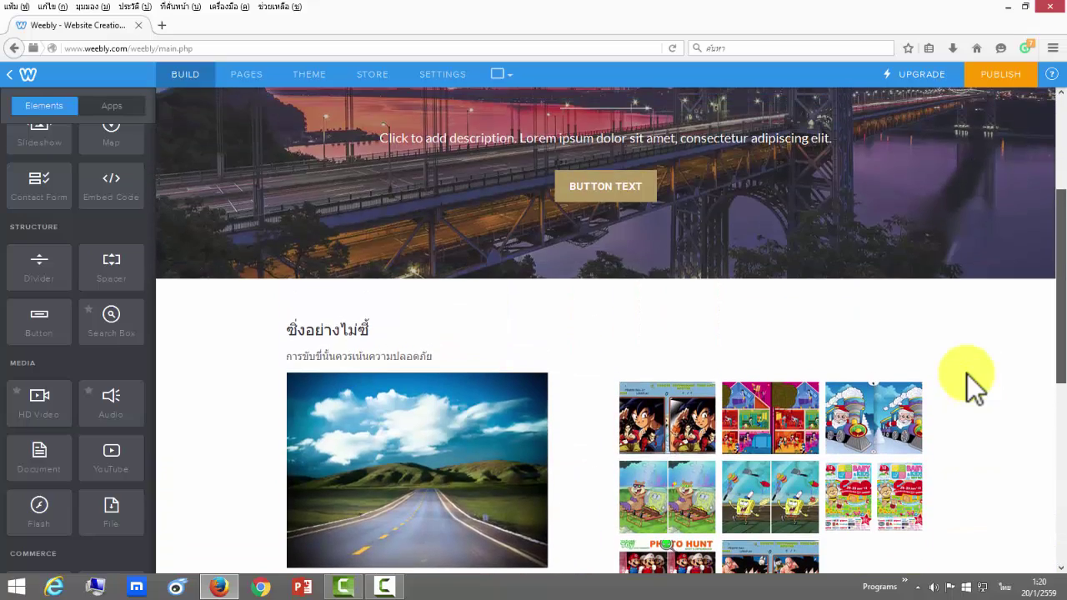
{"action": "scroll", "coordinate": [976, 388], "scroll_direction": "up", "scroll_amount": 1}
{"action": "scroll", "coordinate": [976, 388], "scroll_direction": "down", "scroll_amount": 6}
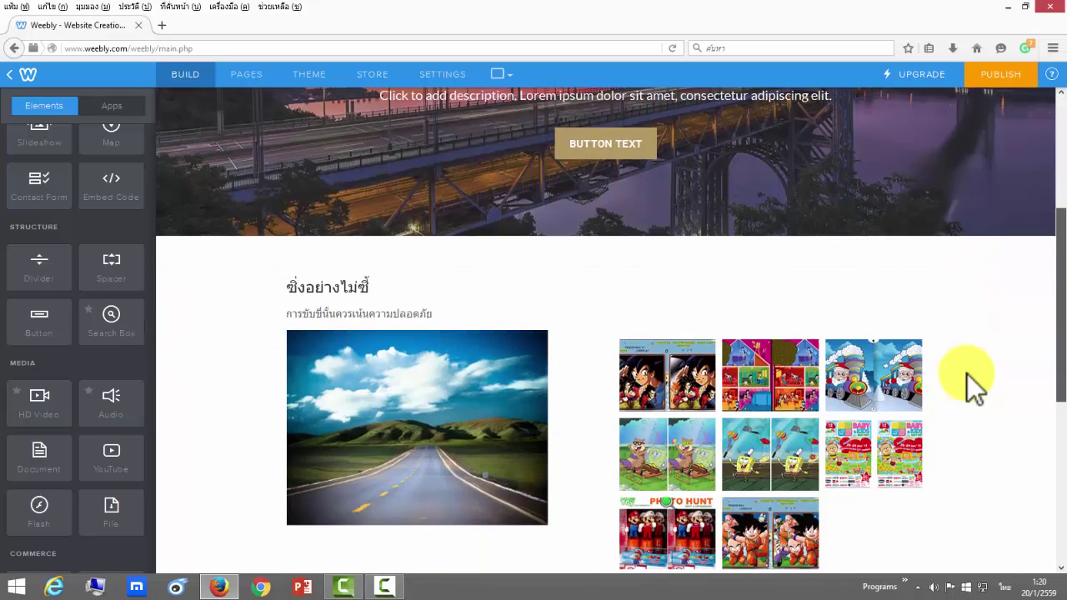
{"action": "scroll", "coordinate": [975, 388], "scroll_direction": "up", "scroll_amount": 4}
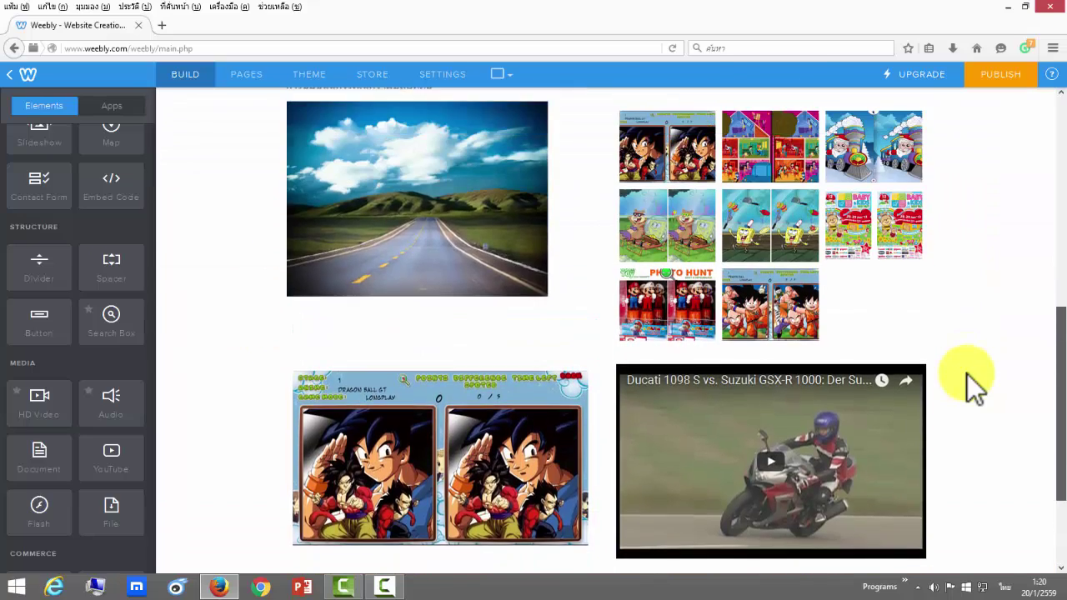
{"action": "scroll", "coordinate": [976, 387], "scroll_direction": "down", "scroll_amount": 3}
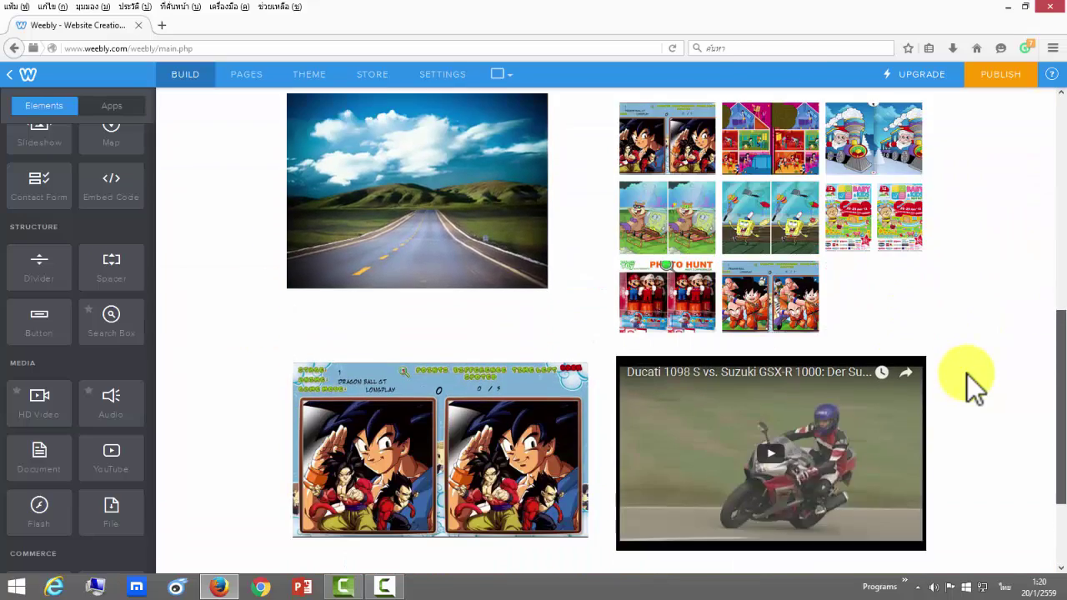
{"action": "scroll", "coordinate": [976, 387], "scroll_direction": "down", "scroll_amount": 1}
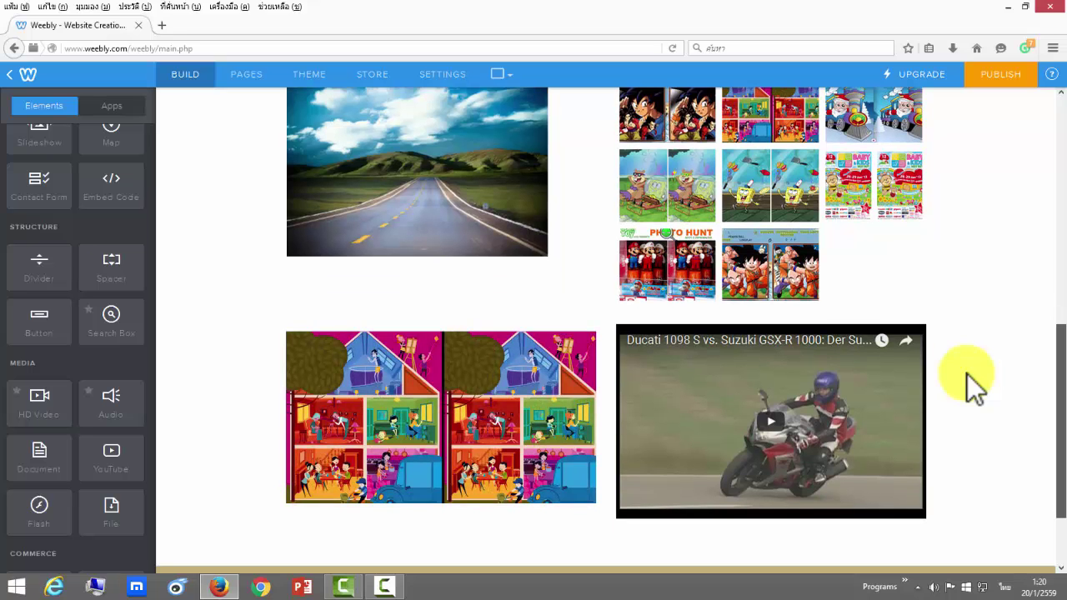
{"action": "scroll", "coordinate": [976, 388], "scroll_direction": "down", "scroll_amount": 2}
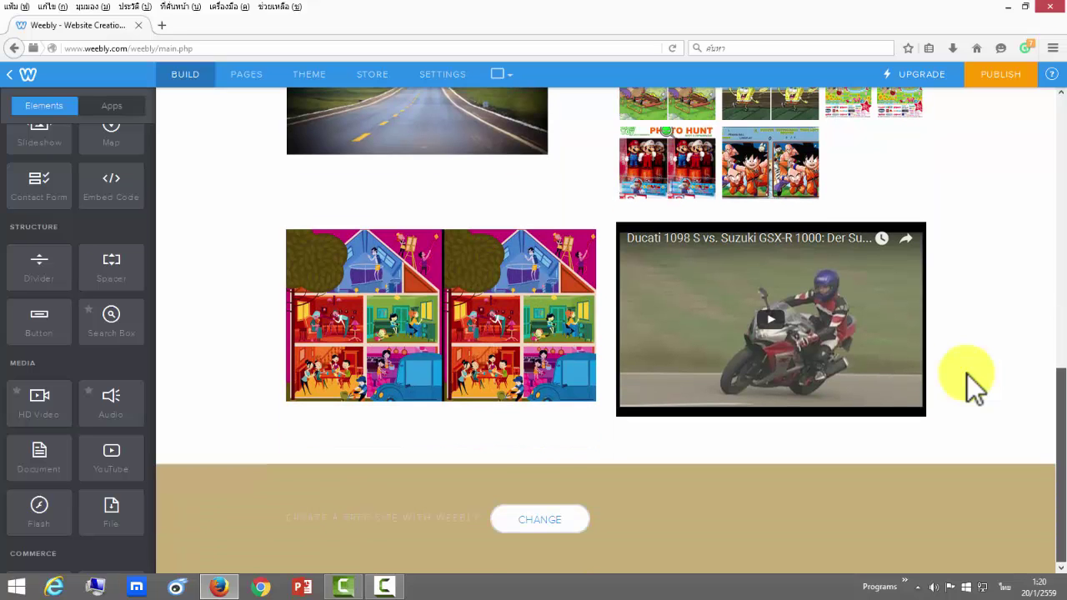
{"action": "scroll", "coordinate": [976, 388], "scroll_direction": "up", "scroll_amount": 8}
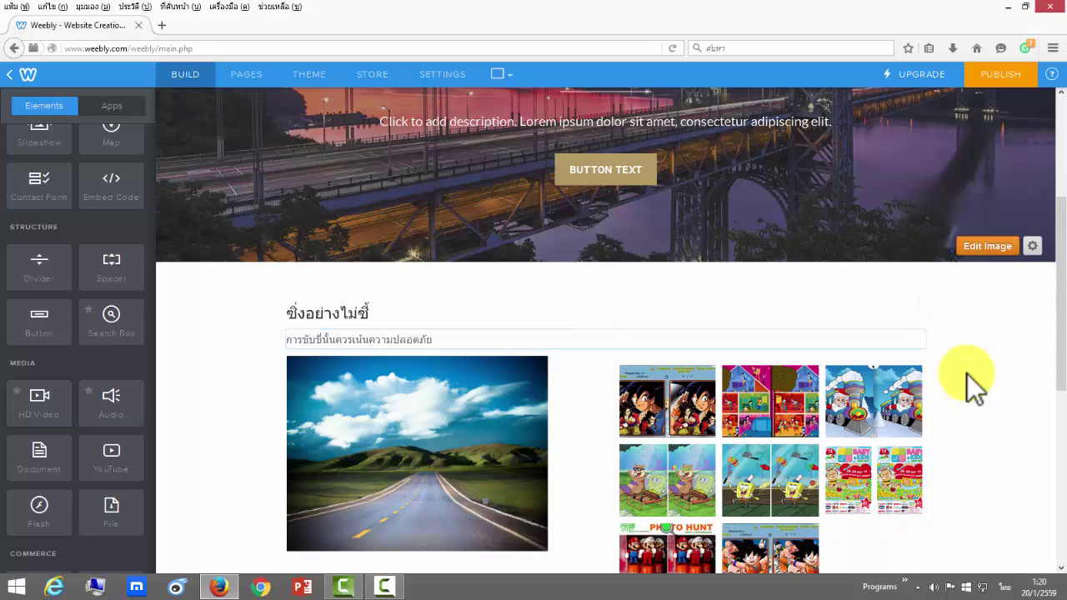
Open Google in a new browser tab and begin a search for YouTube
{"action": "key", "text": "ctrl+t"}
{"action": "key", "text": "Tab"}
{"action": "key", "text": "Tab"}
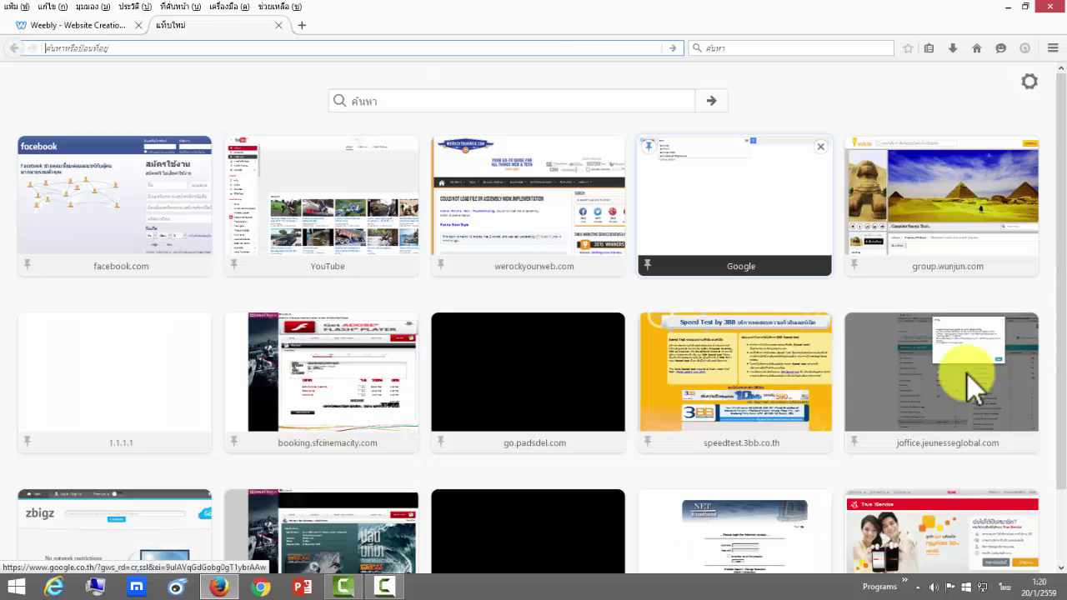
{"action": "key", "text": "Return"}
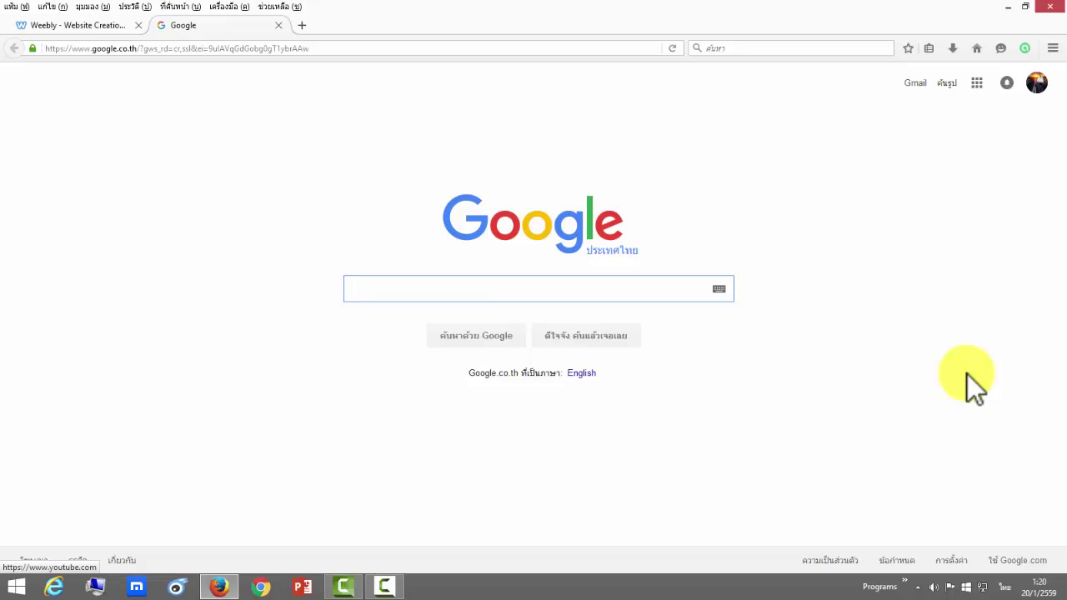
{"action": "type", "text": "y"}
{"action": "key", "text": "BackSpace"}
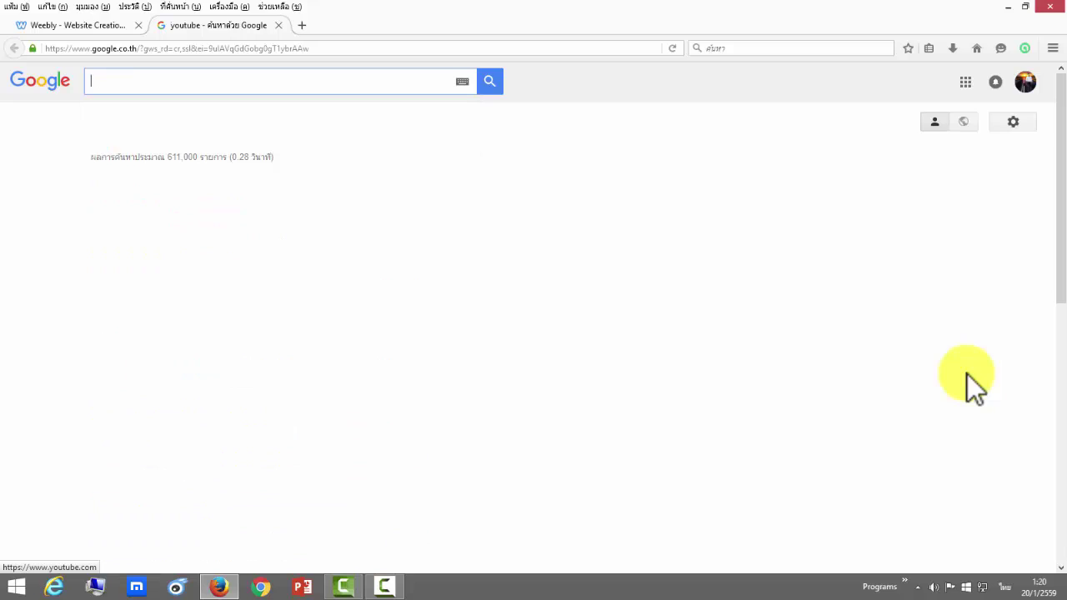
{"action": "type", "text": "yo"}
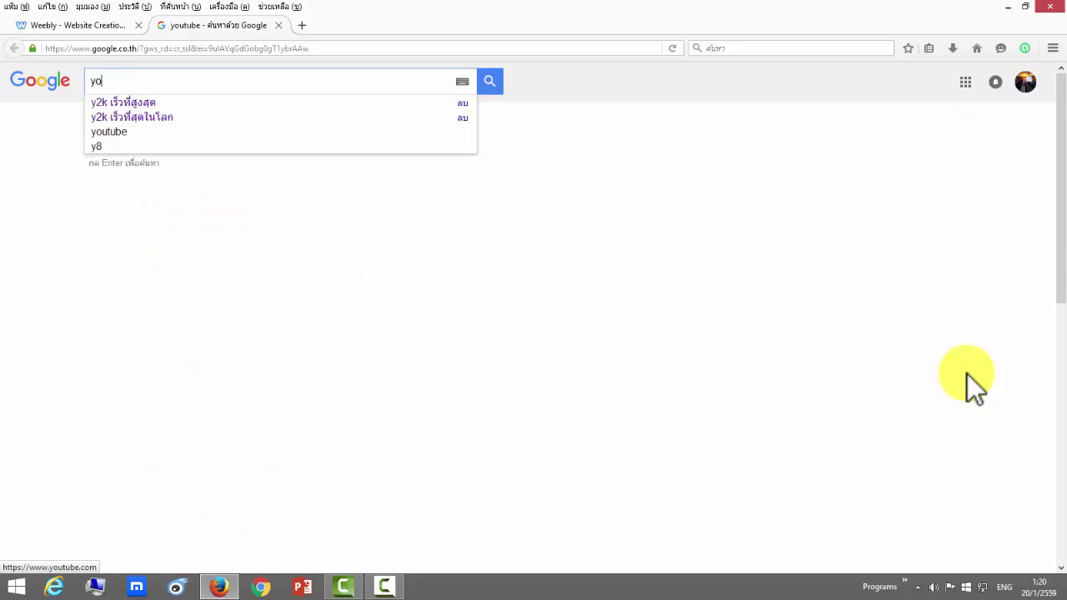
{"action": "key", "text": "ctrl+l"}
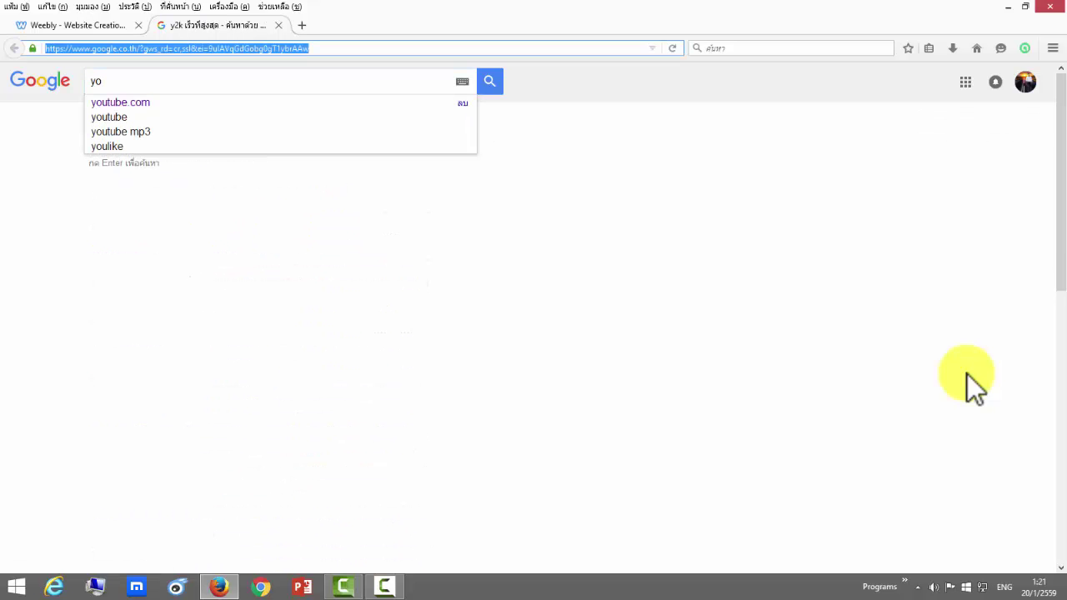
{"action": "type", "text": "www"}
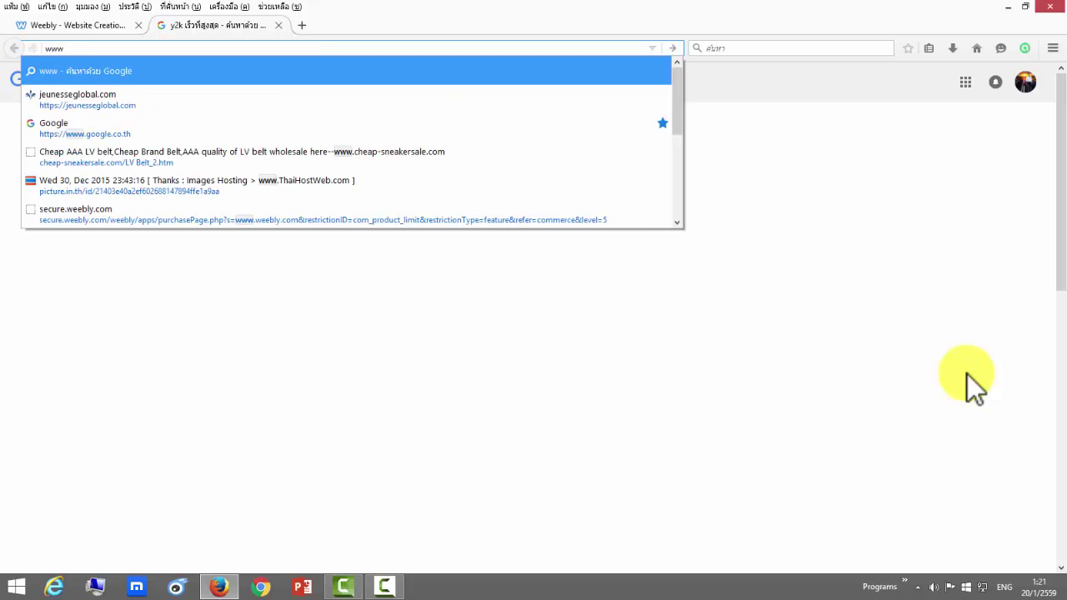
{"action": "type", "text": ".youtube.com/"}
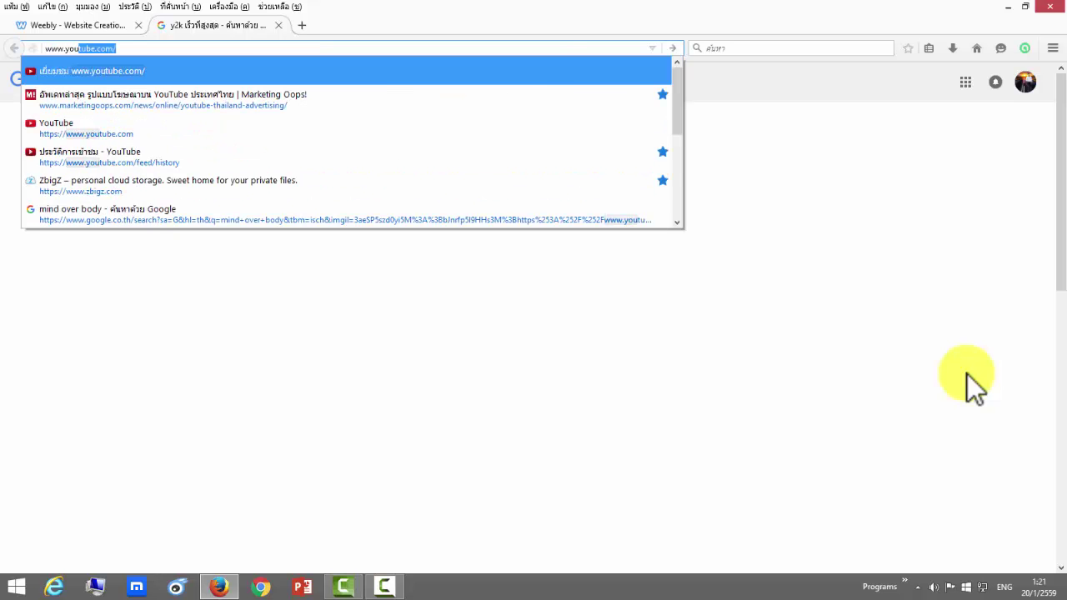
{"action": "key", "text": "Return"}
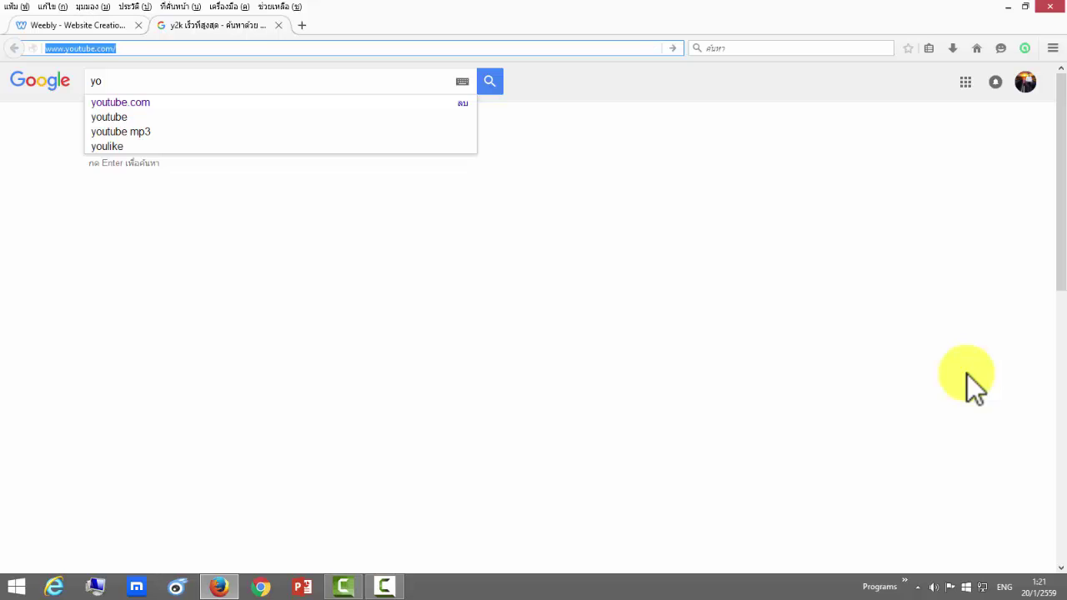
{"action": "key", "text": "ctrl+Tab"}
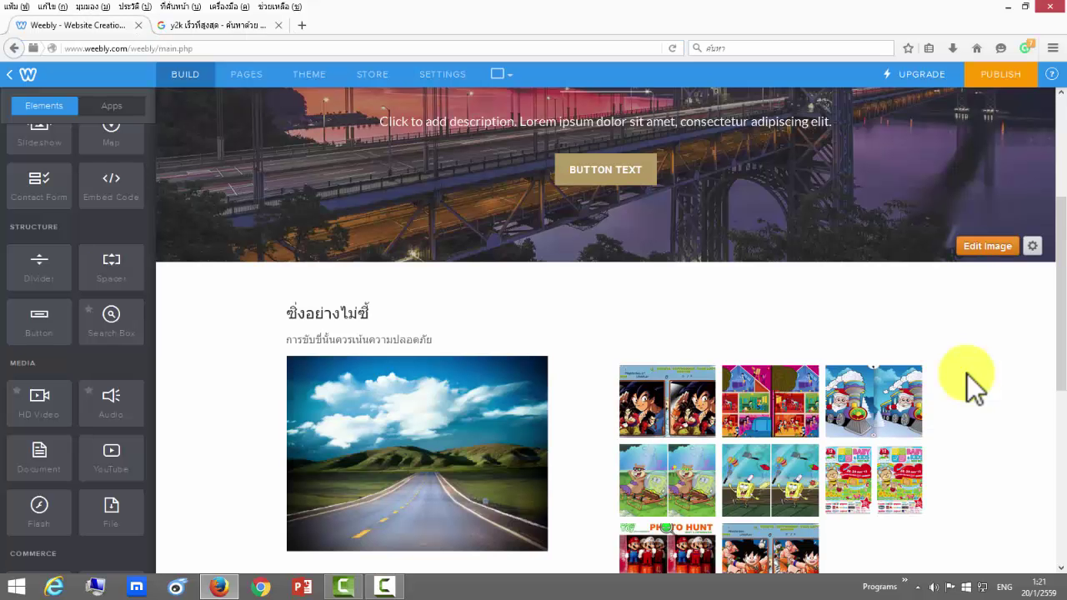
{"action": "key", "text": "shift+End"}
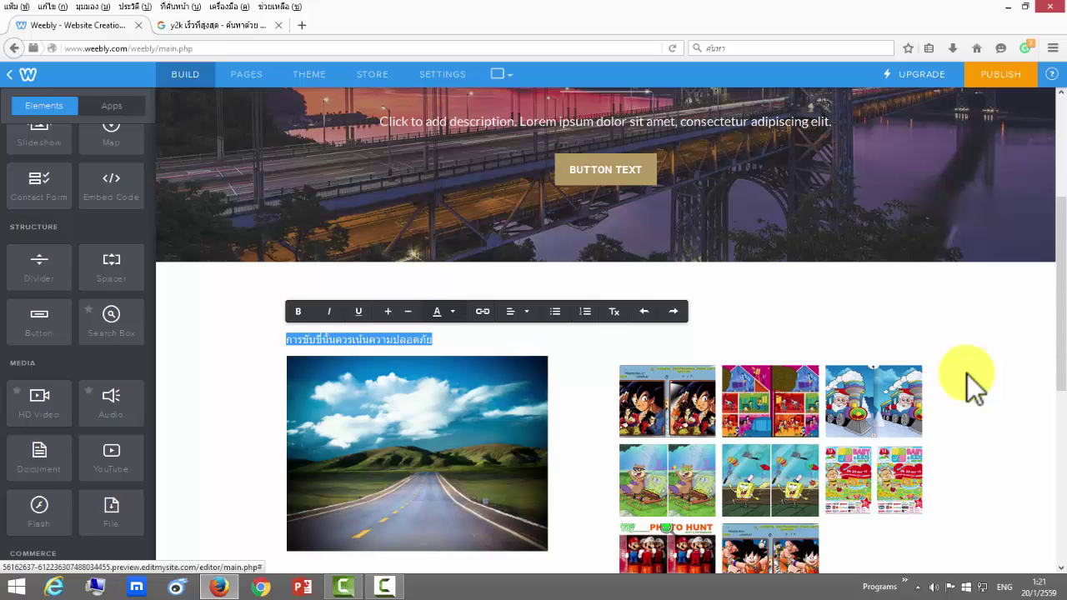
{"action": "left_click", "coordinate": [518, 311]}
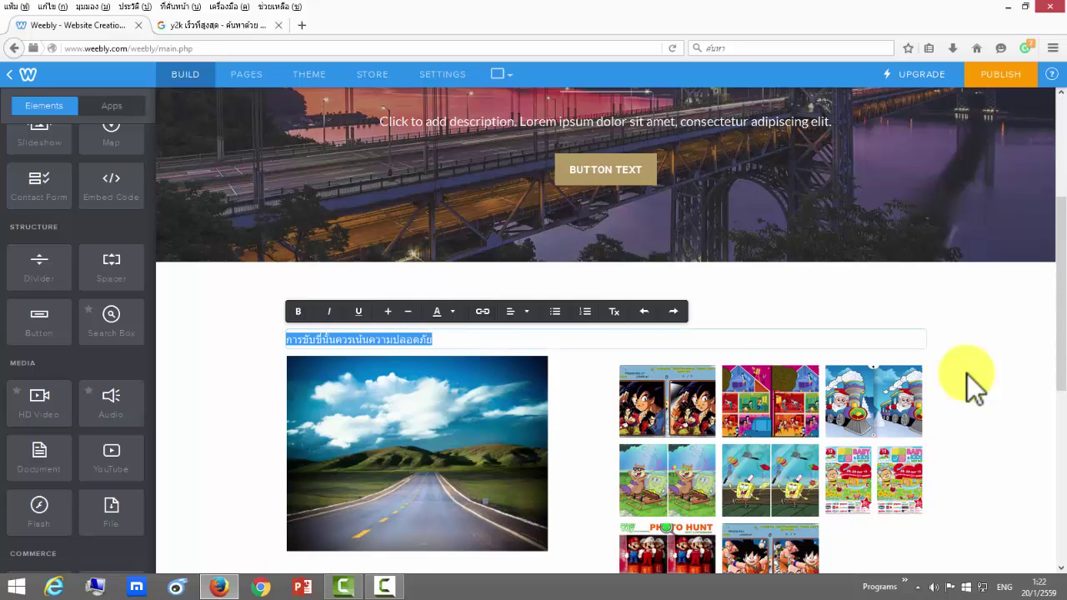
{"action": "key", "text": "ctrl+k"}
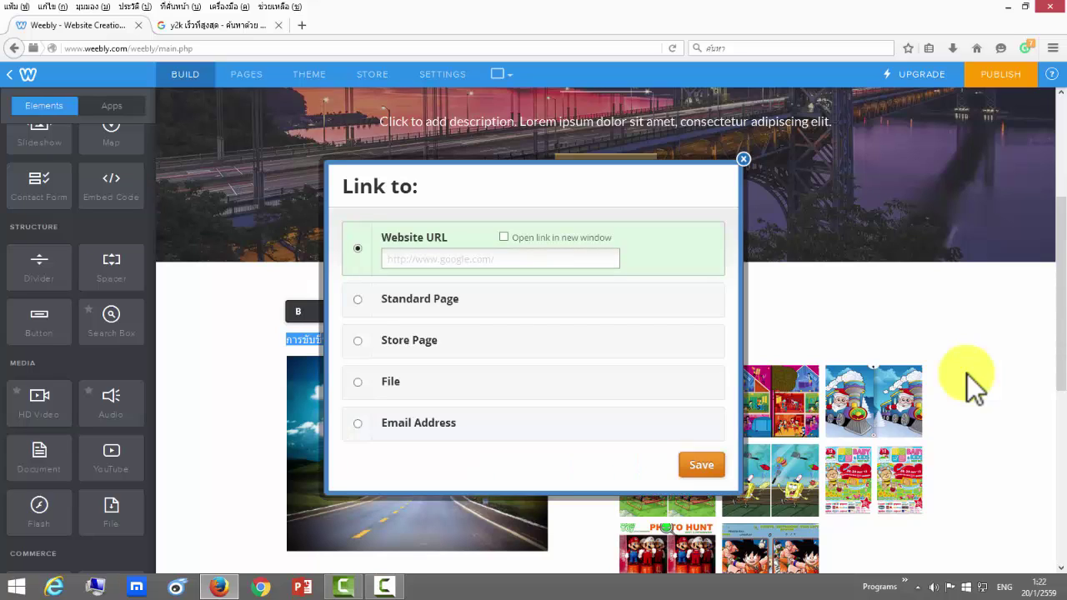
{"action": "type", "text": "http://www.youtube.com/"}
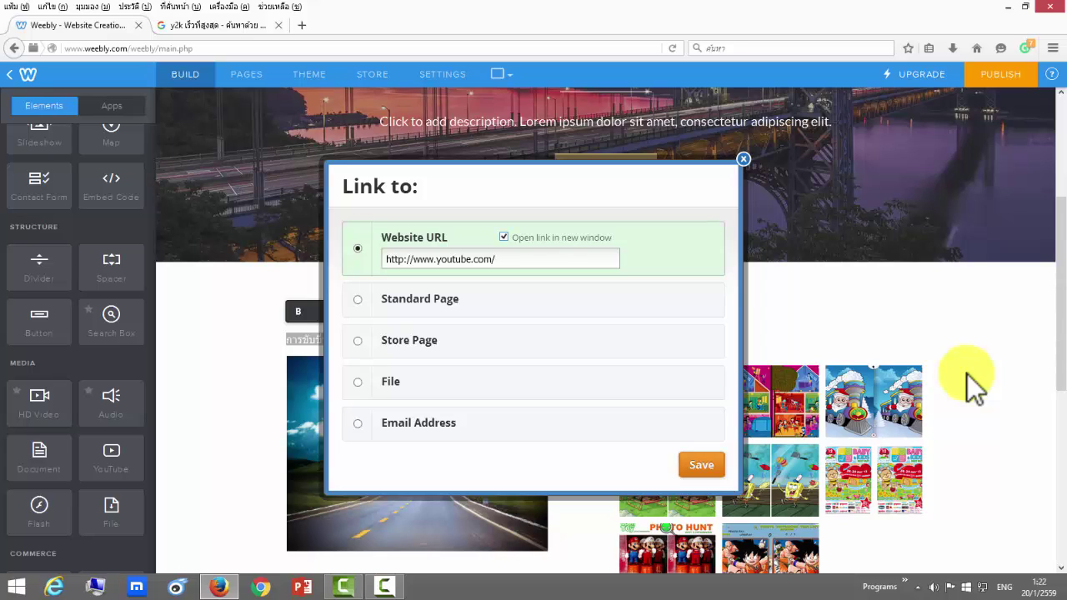
{"action": "key", "text": "Return"}
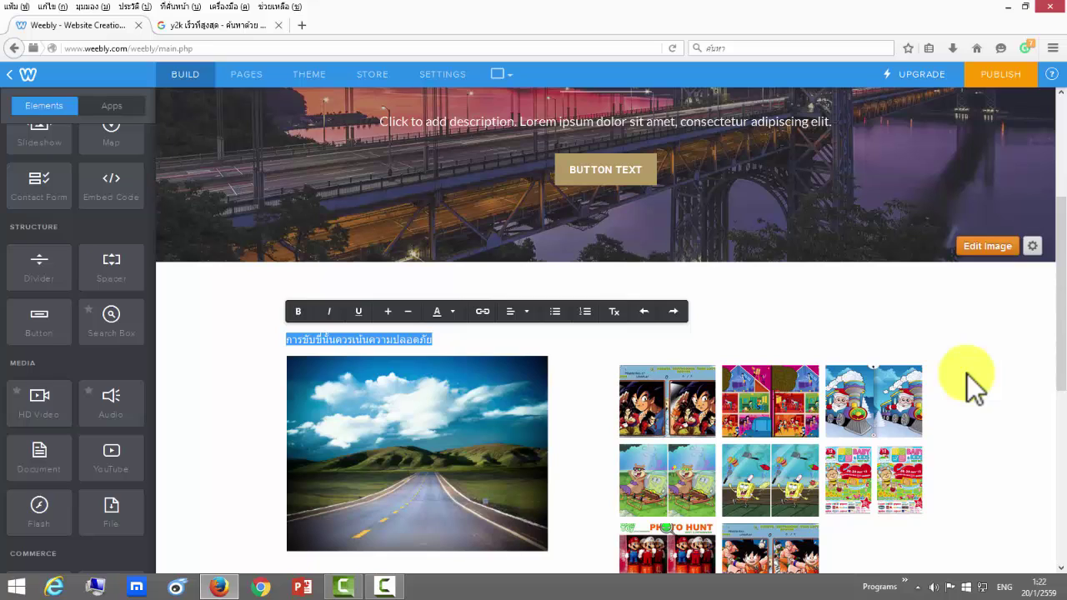
{"action": "scroll", "coordinate": [967, 373], "scroll_direction": "down", "scroll_amount": 2}
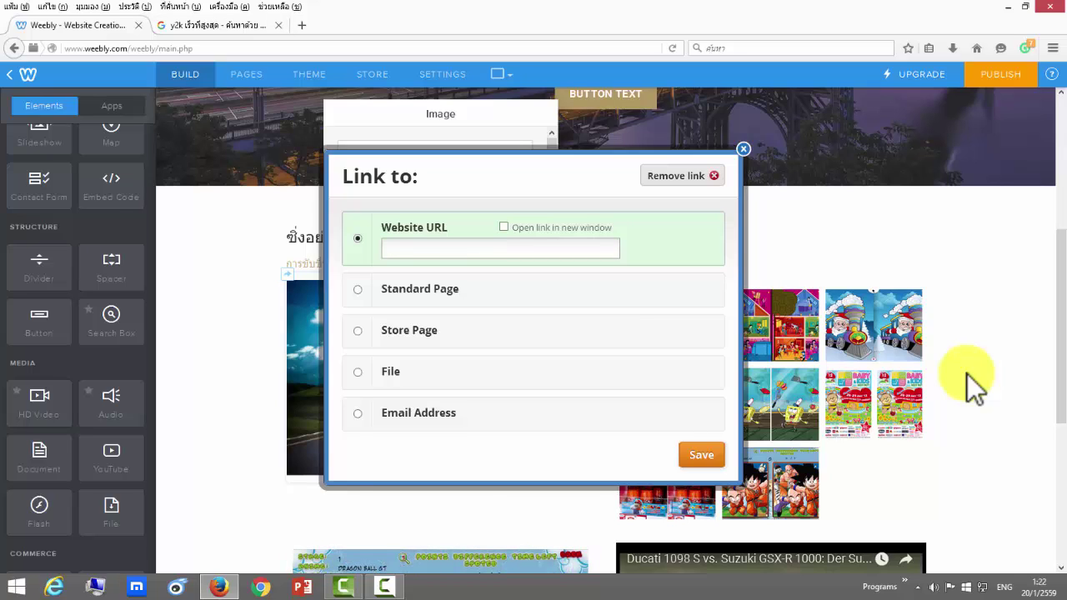
{"action": "type", "text": "www."}
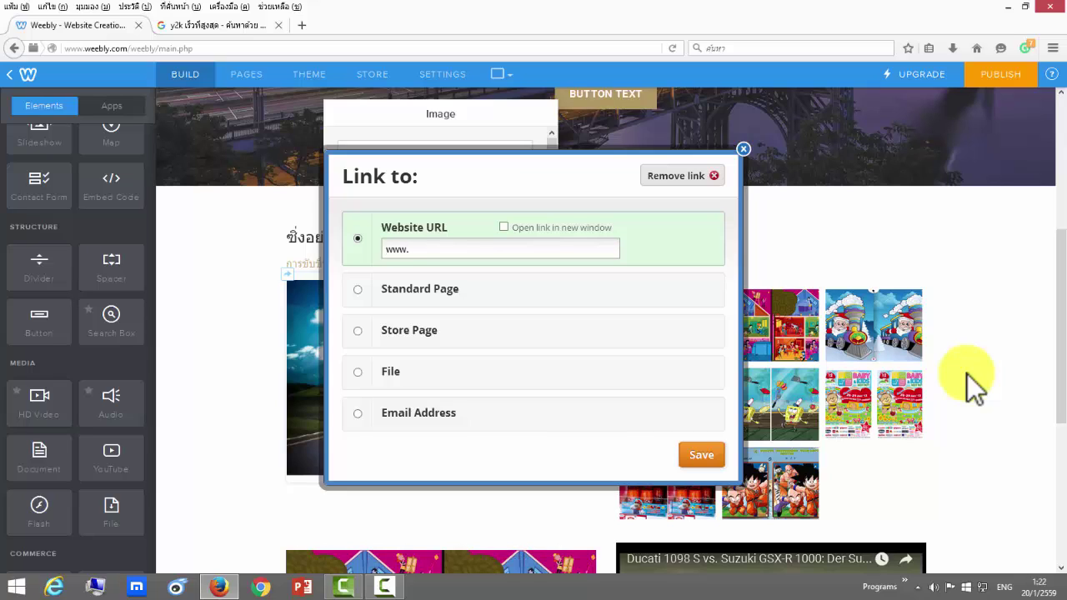
{"action": "type", "text": "google.co"}
{"action": "type", "text": "m"}
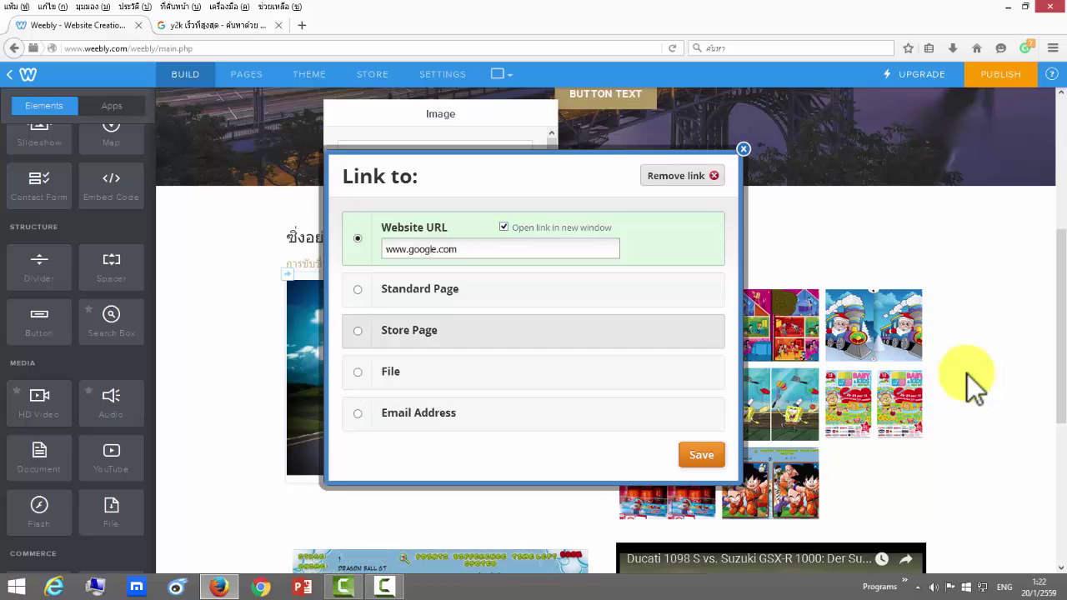
{"action": "key", "text": "Return"}
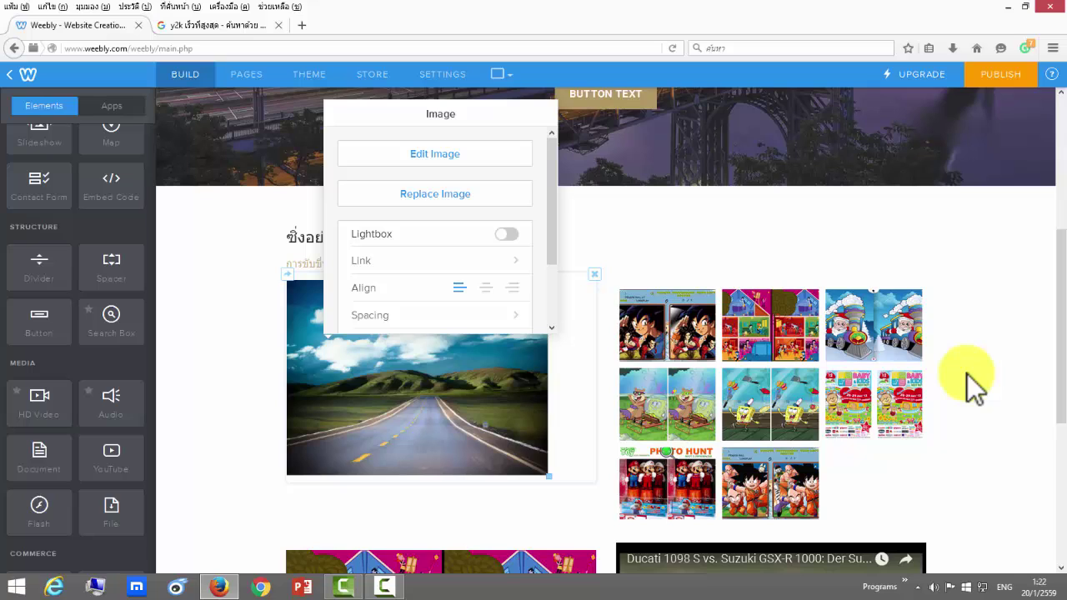
{"action": "left_click", "coordinate": [968, 375]}
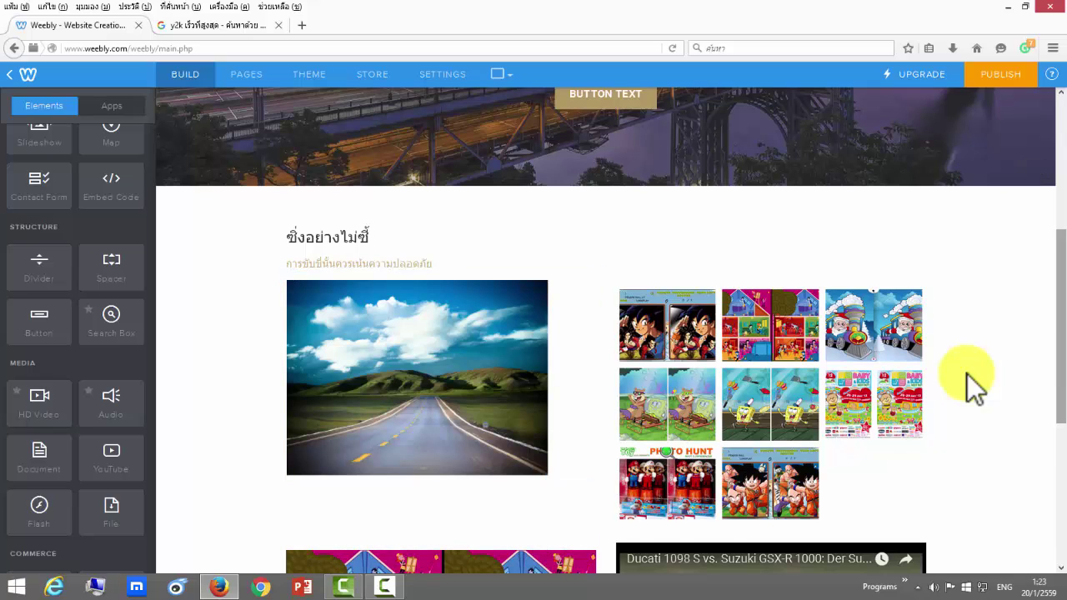
Publish the website on the Weebly subdomain gsxads.weebly.com and open the published site
{"action": "scroll", "coordinate": [974, 385], "scroll_direction": "down", "scroll_amount": 1}
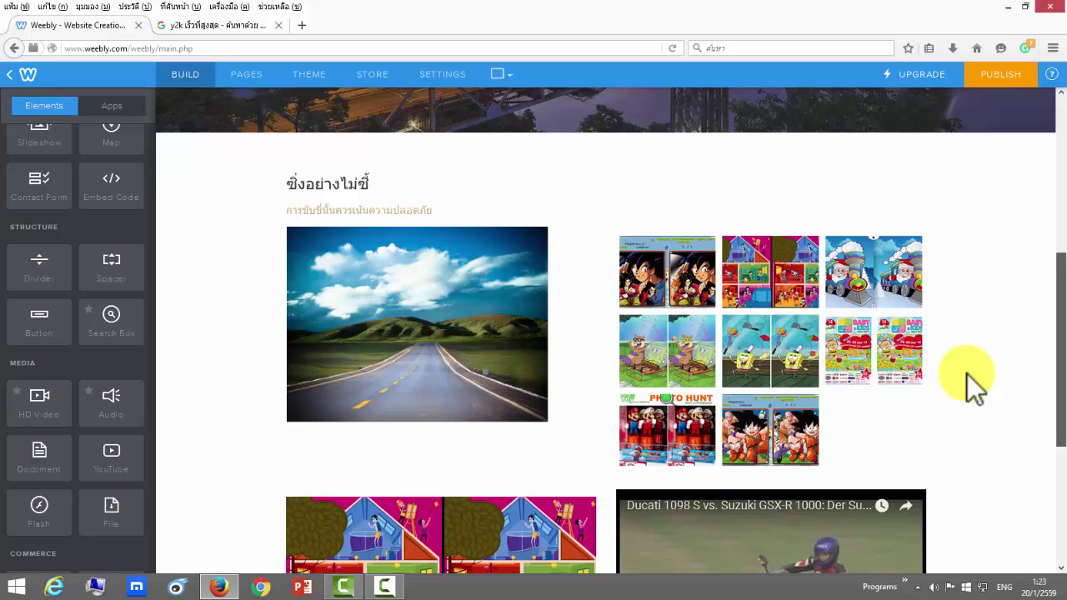
{"action": "scroll", "coordinate": [974, 386], "scroll_direction": "down", "scroll_amount": 1}
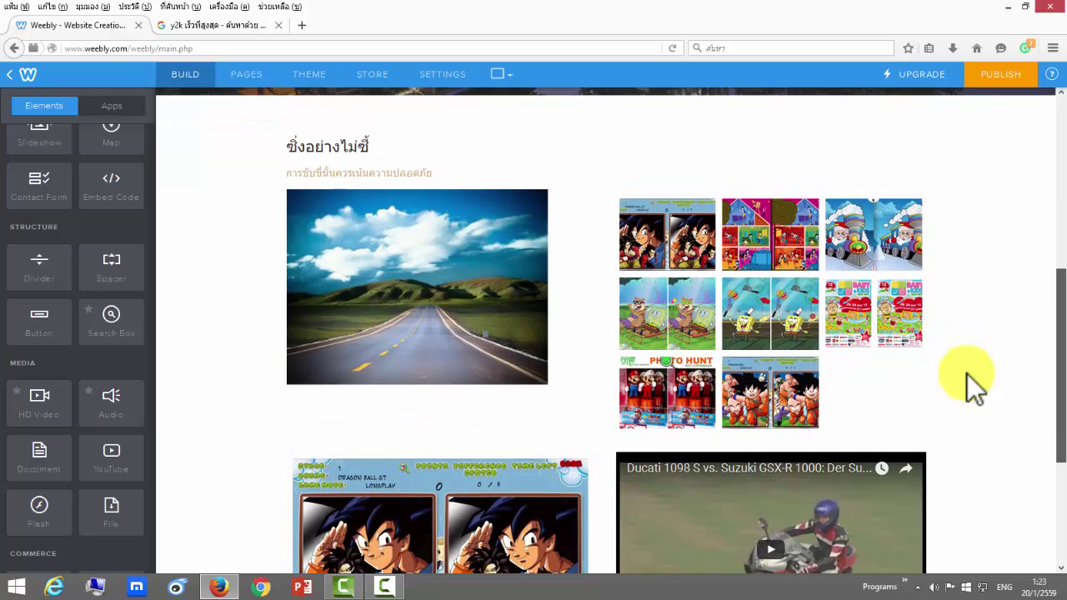
{"action": "scroll", "coordinate": [974, 385], "scroll_direction": "up", "scroll_amount": 5}
{"action": "scroll", "coordinate": [974, 386], "scroll_direction": "up", "scroll_amount": 3}
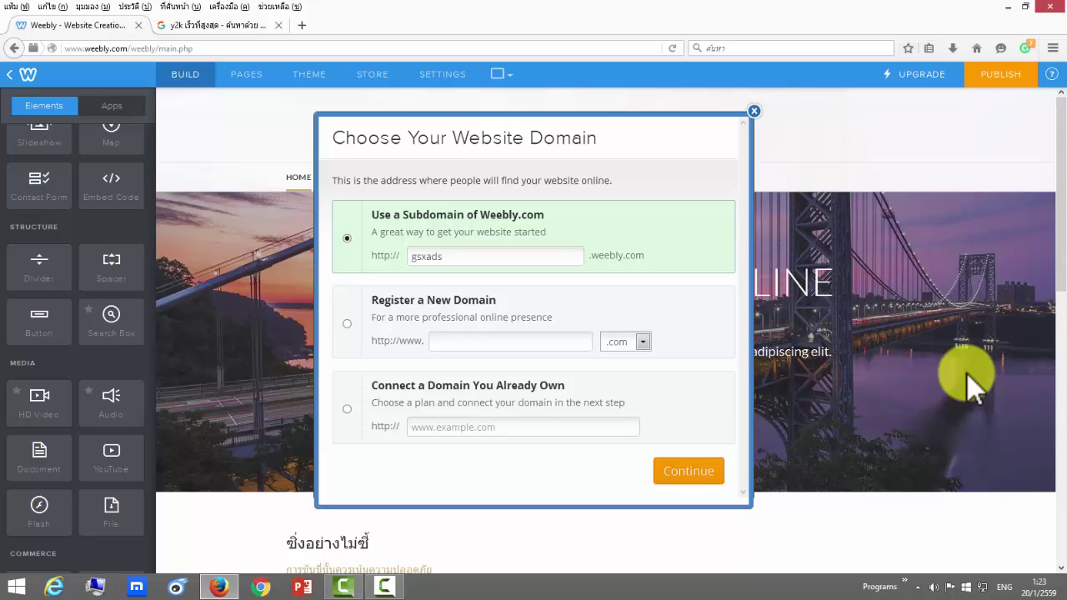
{"action": "key", "text": "Return"}
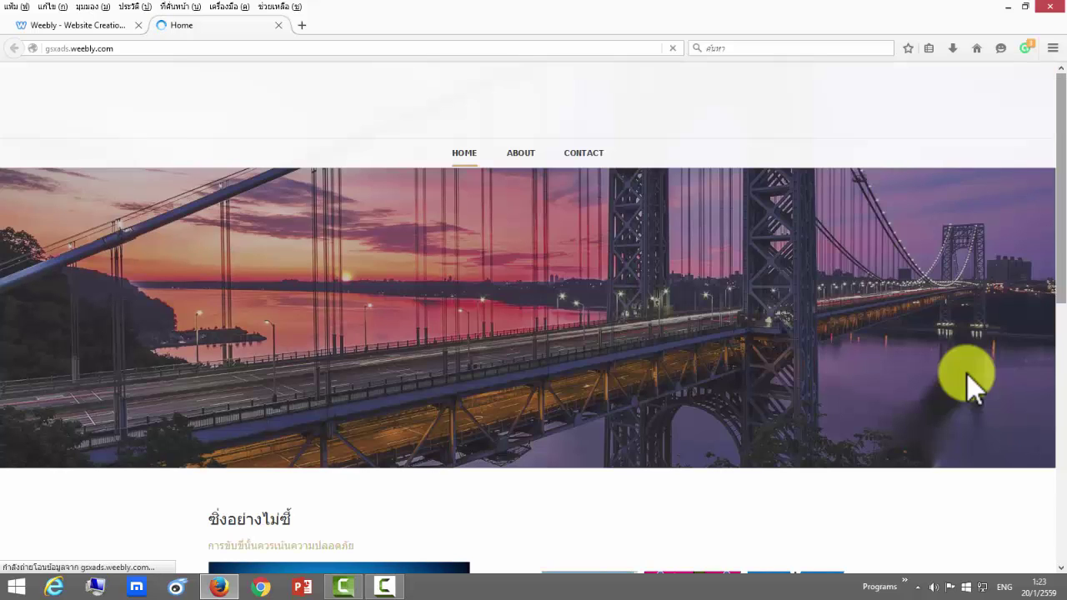
Examine the published home page from the header to the footer, playing the embedded video
{"action": "scroll", "coordinate": [974, 386], "scroll_direction": "down", "scroll_amount": 5}
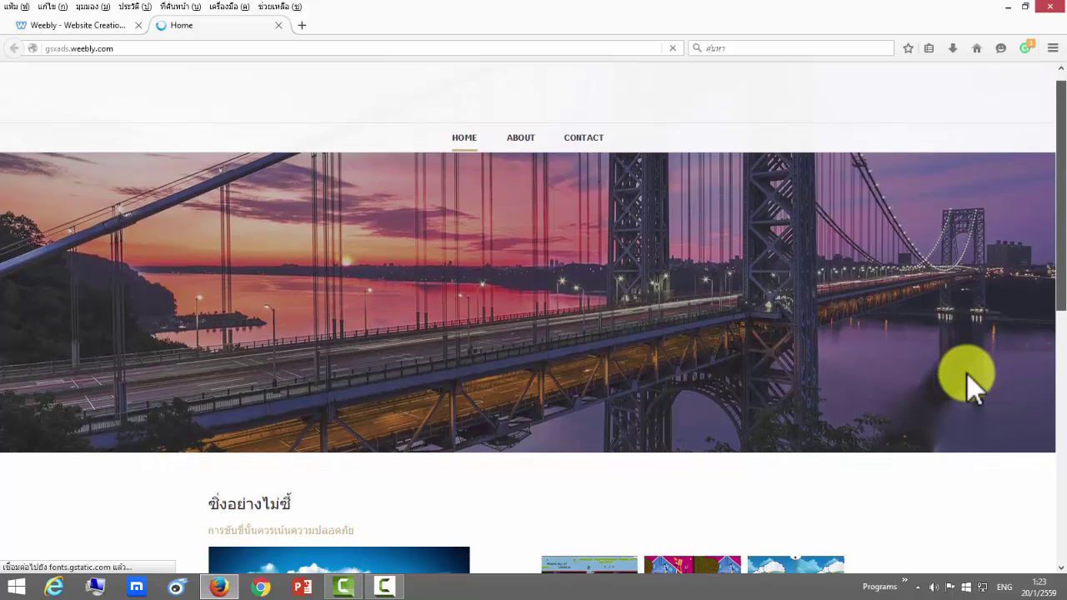
{"action": "scroll", "coordinate": [974, 385], "scroll_direction": "down", "scroll_amount": 1}
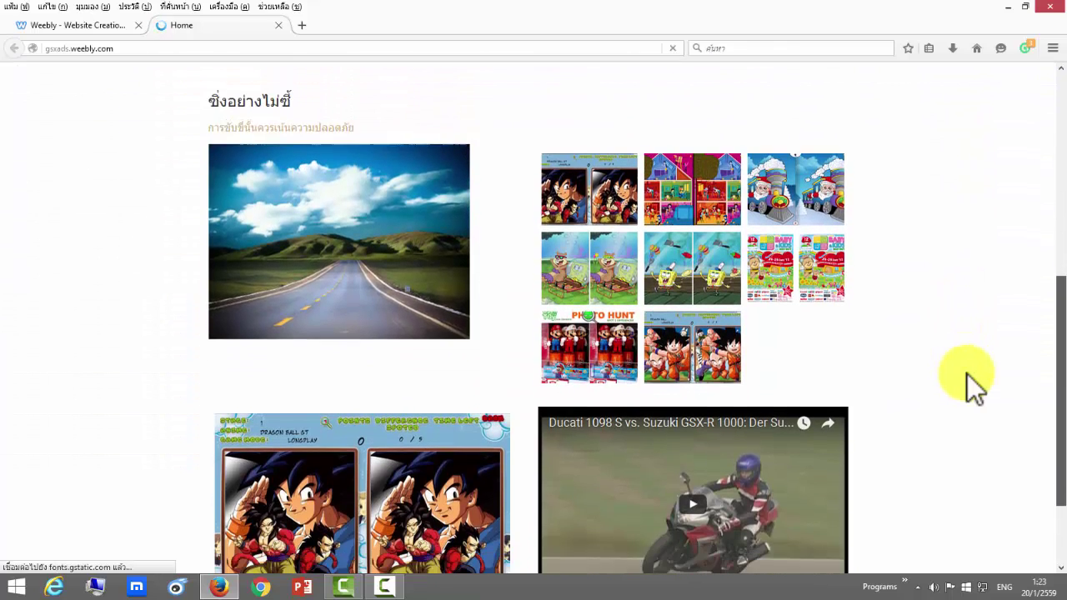
{"action": "scroll", "coordinate": [974, 385], "scroll_direction": "up", "scroll_amount": 6}
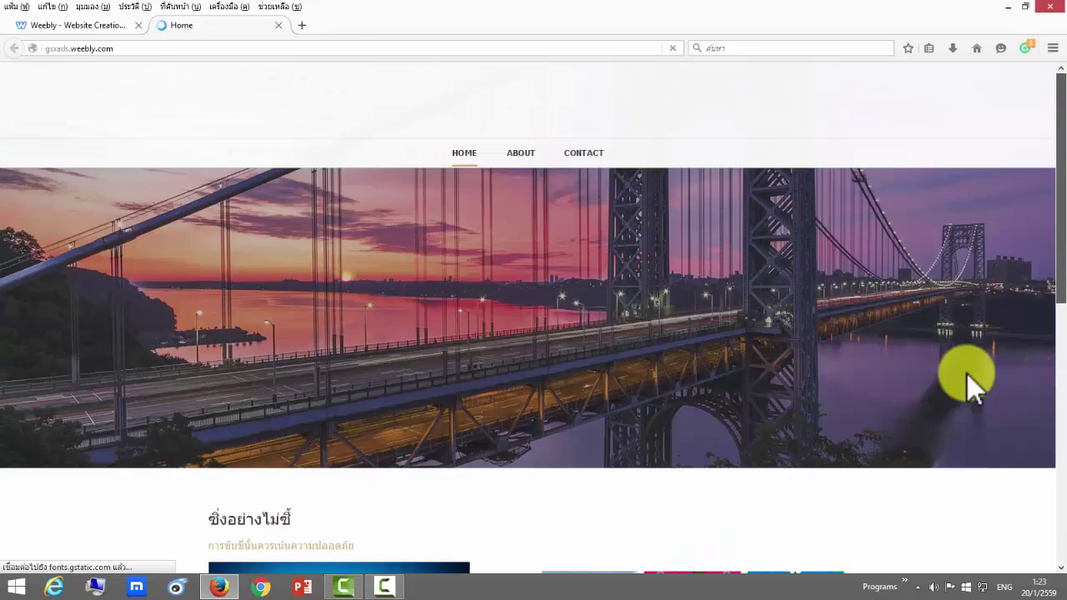
{"action": "scroll", "coordinate": [974, 385], "scroll_direction": "down", "scroll_amount": 6}
{"action": "scroll", "coordinate": [974, 385], "scroll_direction": "up", "scroll_amount": 2}
{"action": "scroll", "coordinate": [974, 385], "scroll_direction": "down", "scroll_amount": 2}
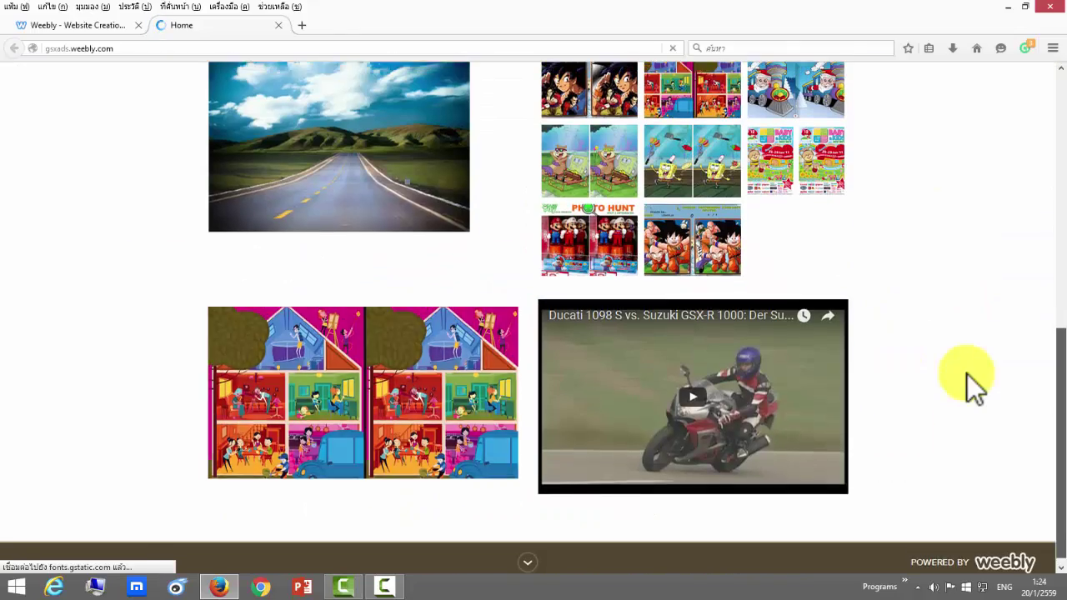
{"action": "scroll", "coordinate": [974, 385], "scroll_direction": "up", "scroll_amount": 1}
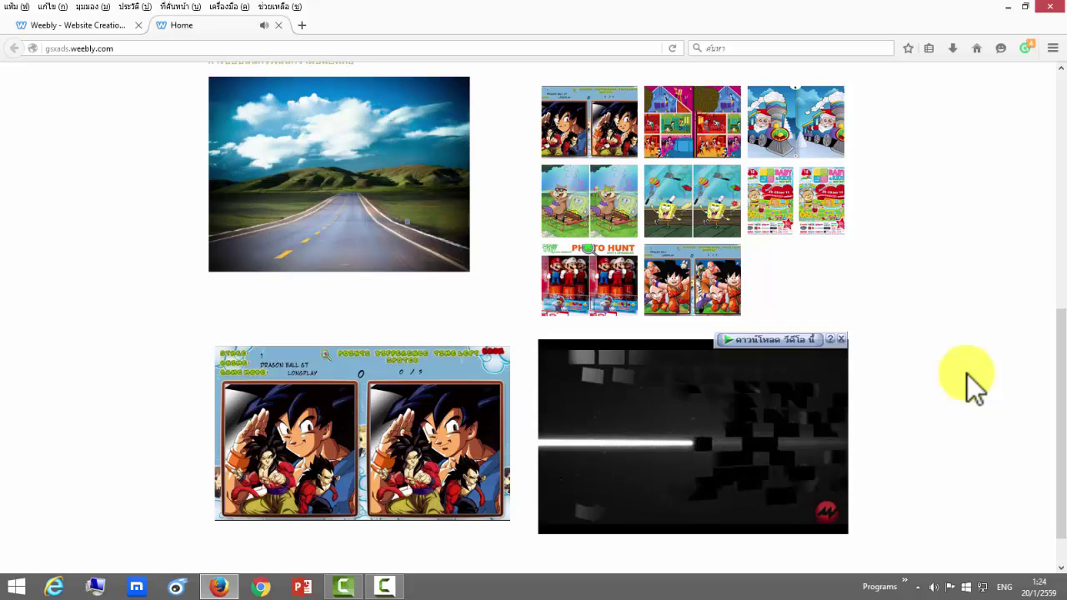
{"action": "scroll", "coordinate": [976, 386], "scroll_direction": "up", "scroll_amount": 1}
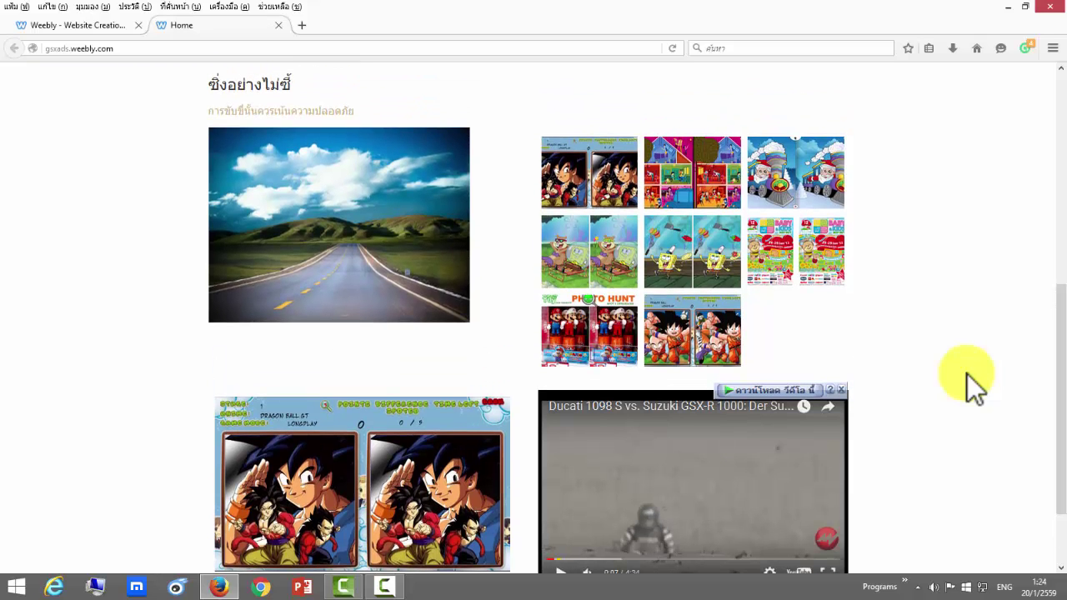
{"action": "scroll", "coordinate": [975, 385], "scroll_direction": "up", "scroll_amount": 2}
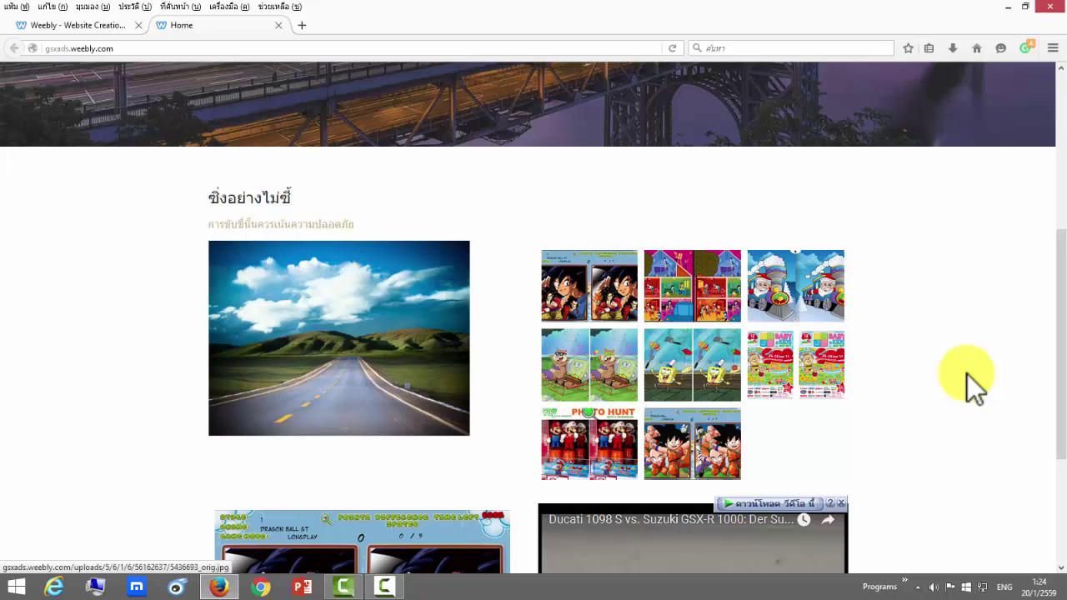
Enlarge and close the first gallery picture on the published page, and test the road image's link to Google
{"action": "left_click", "coordinate": [975, 386]}
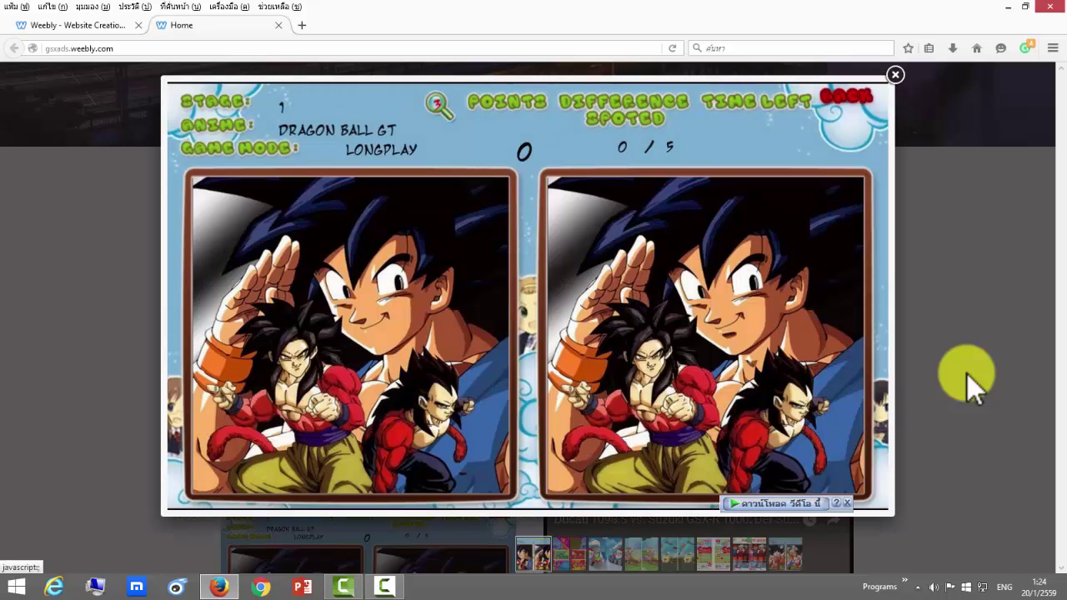
{"action": "left_click", "coordinate": [975, 385]}
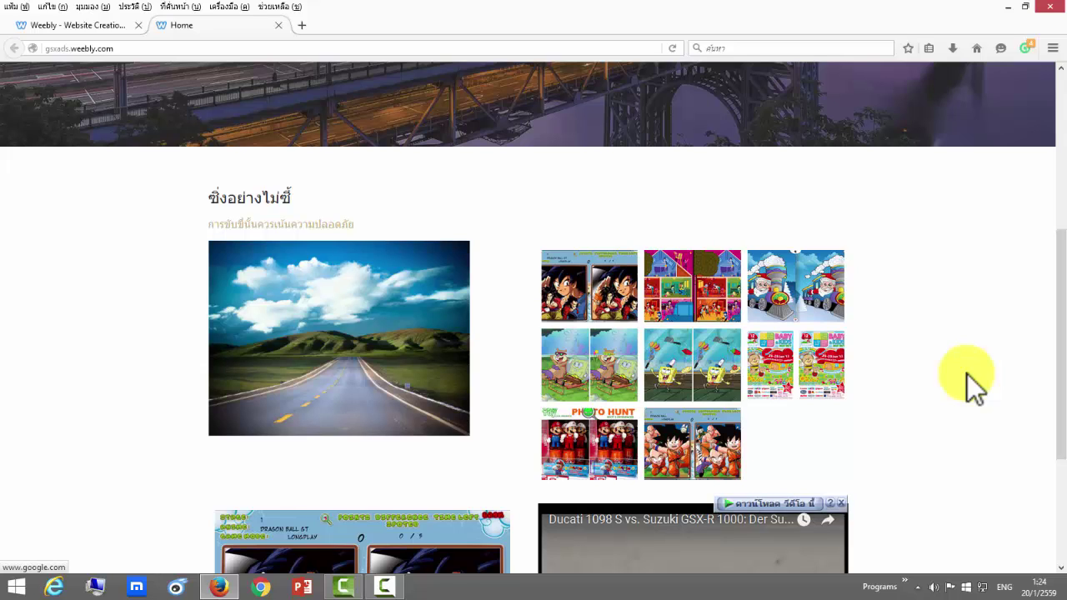
{"action": "left_click", "coordinate": [975, 385]}
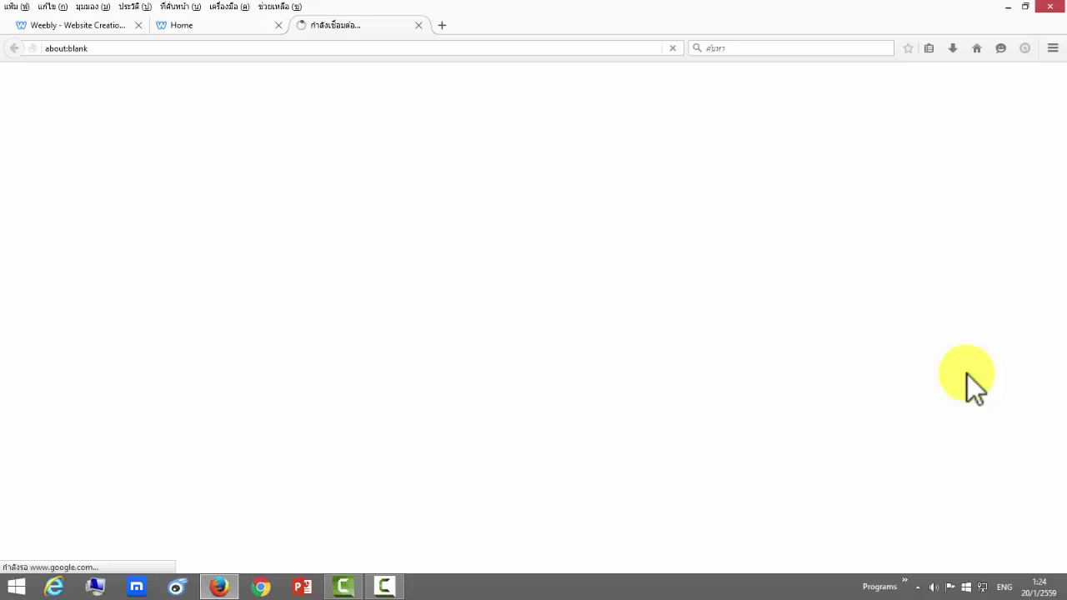
{"action": "key", "text": "ctrl+shift+Tab"}
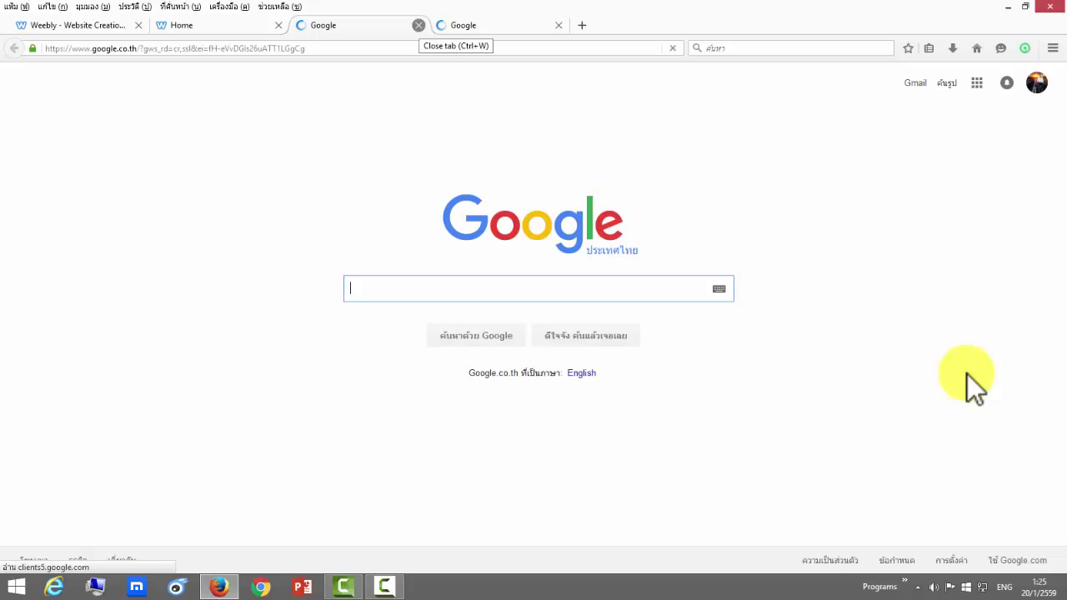
{"action": "key", "text": "ctrl+w"}
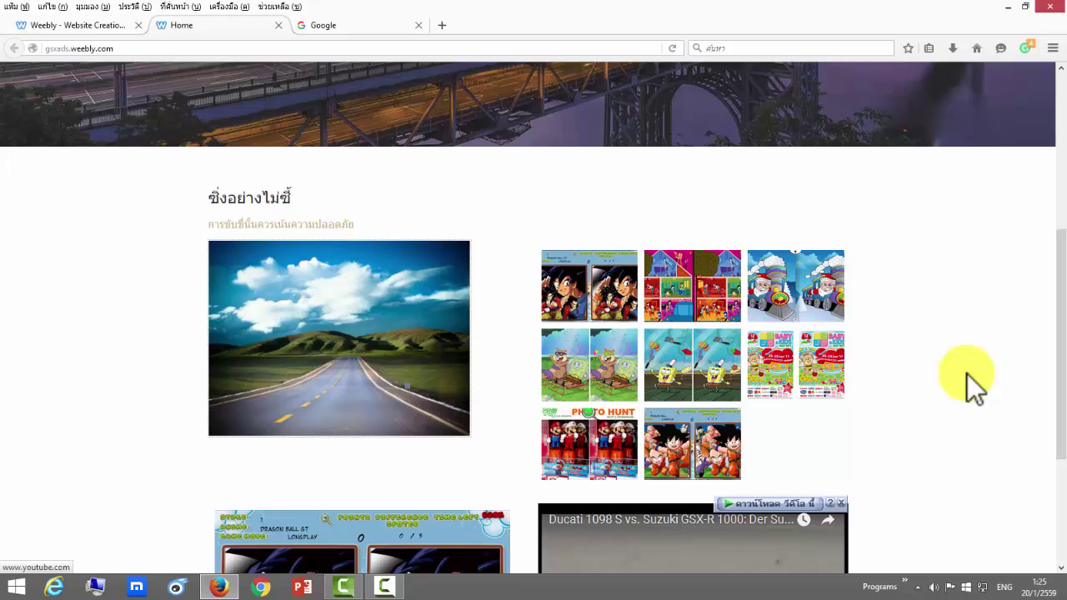
Test the text line's link to YouTube, close the published site and return to the editor, dismissing the publish dialog
{"action": "key", "text": "Return"}
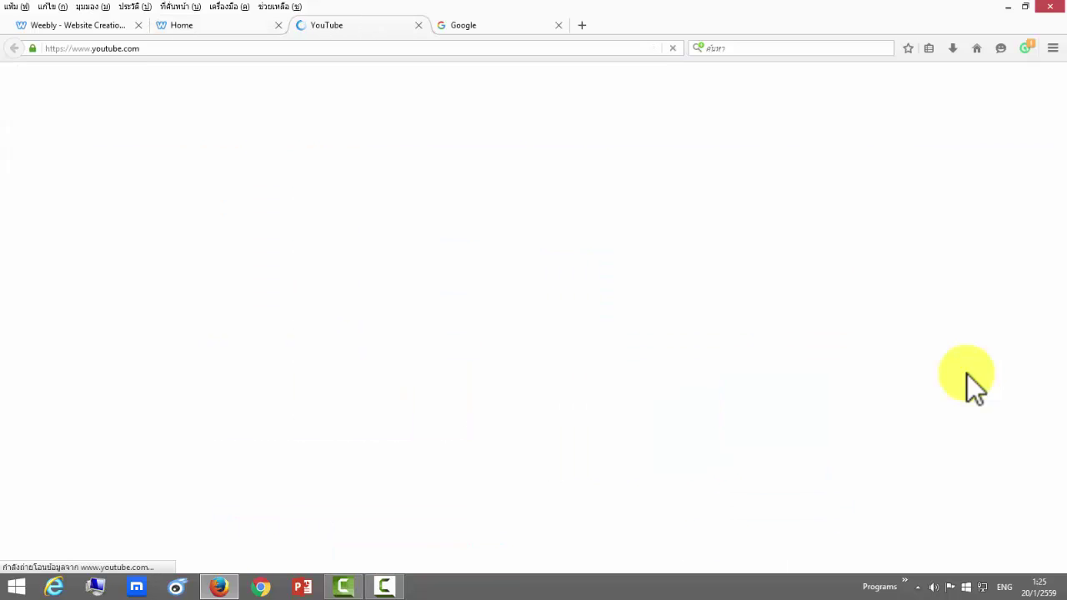
{"action": "key", "text": "ctrl+shift+Tab"}
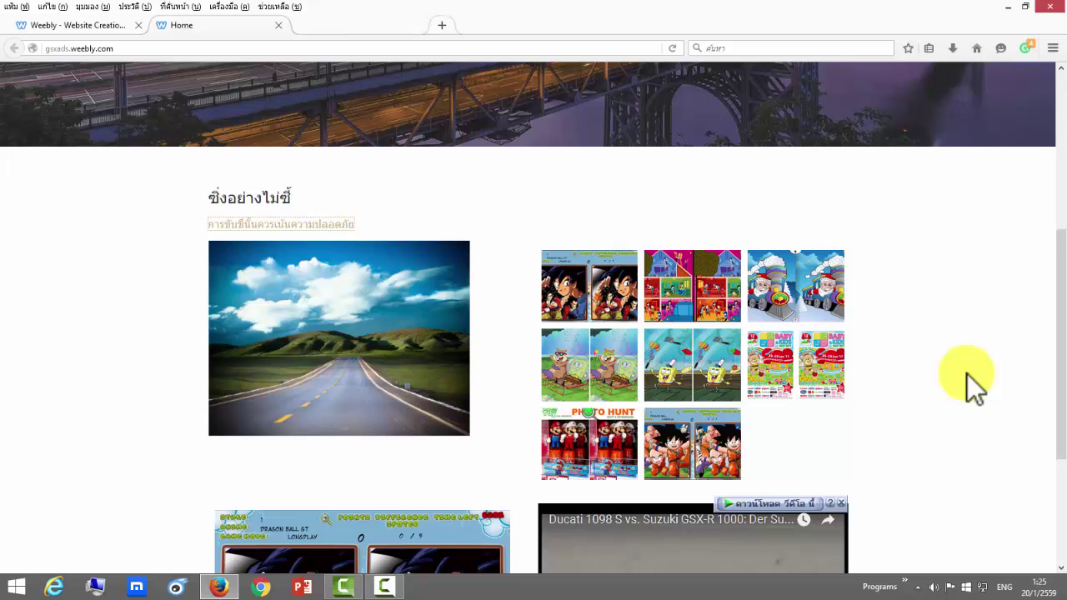
{"action": "key", "text": "ctrl+w"}
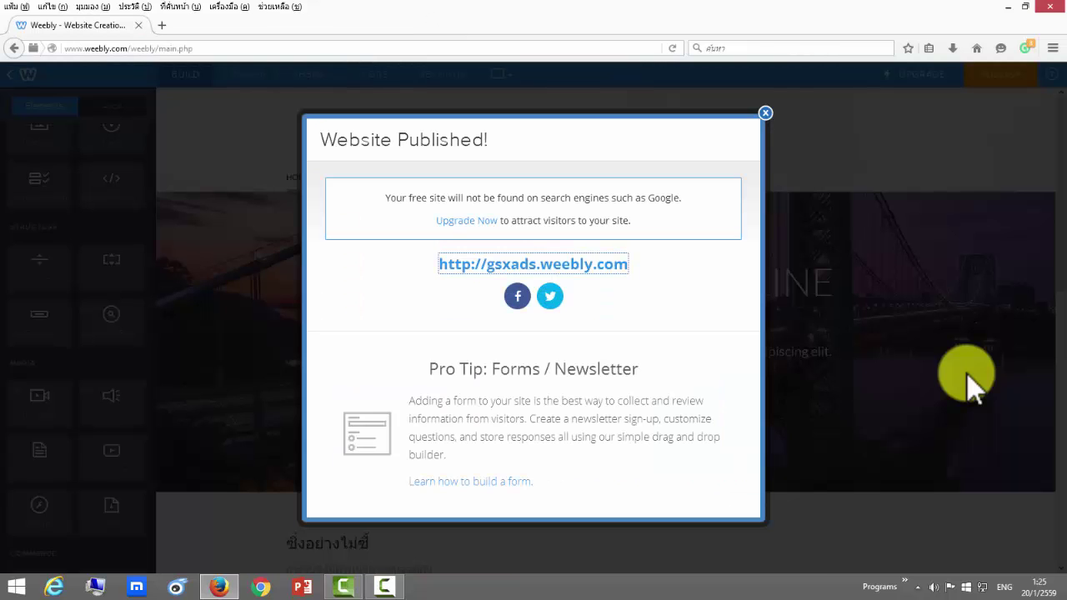
{"action": "key", "text": "Escape"}
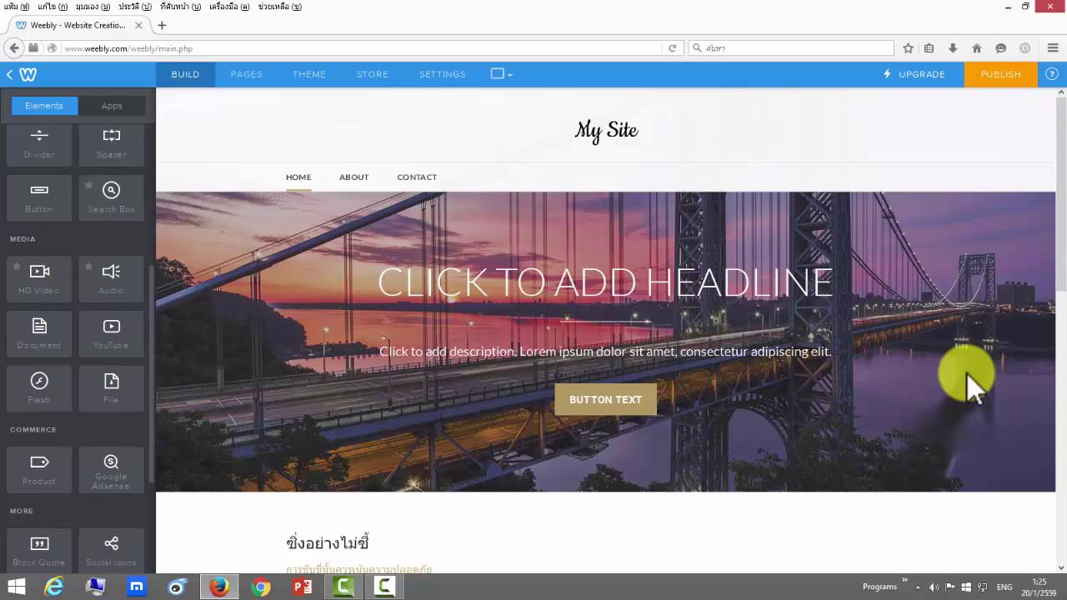
Look over the home page in the editor and view the site's theme options
{"action": "scroll", "coordinate": [974, 385], "scroll_direction": "down", "scroll_amount": 8}
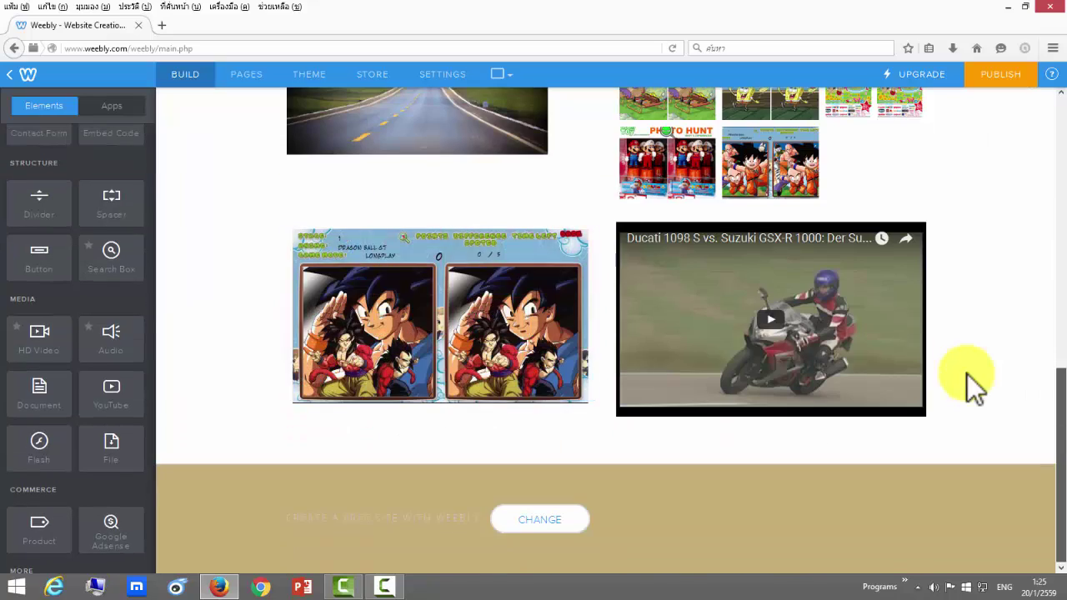
{"action": "scroll", "coordinate": [973, 385], "scroll_direction": "up", "scroll_amount": 10}
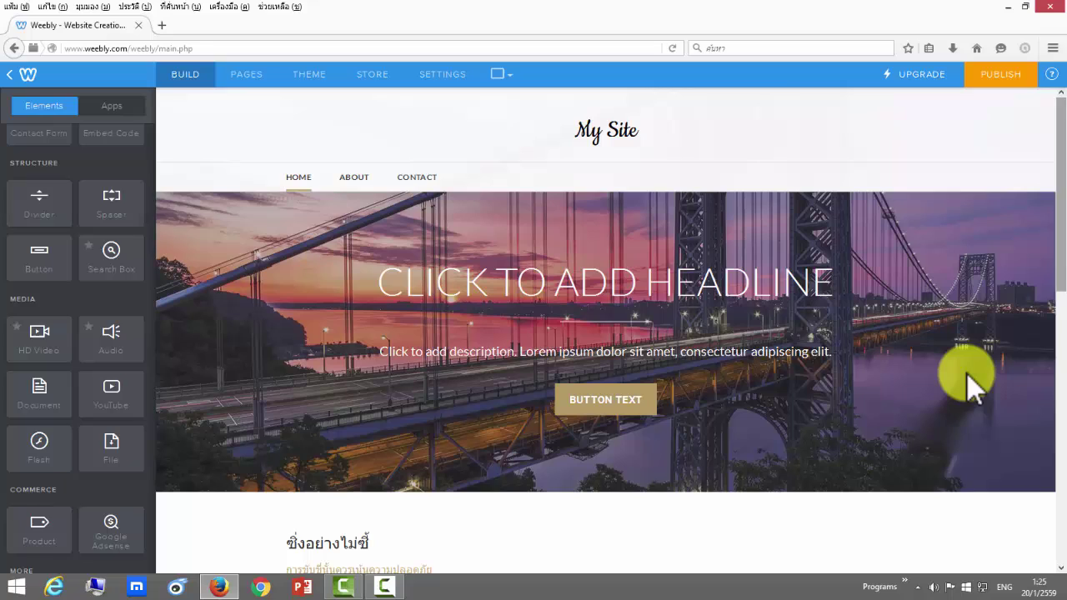
{"action": "mouse_move", "coordinate": [974, 385]}
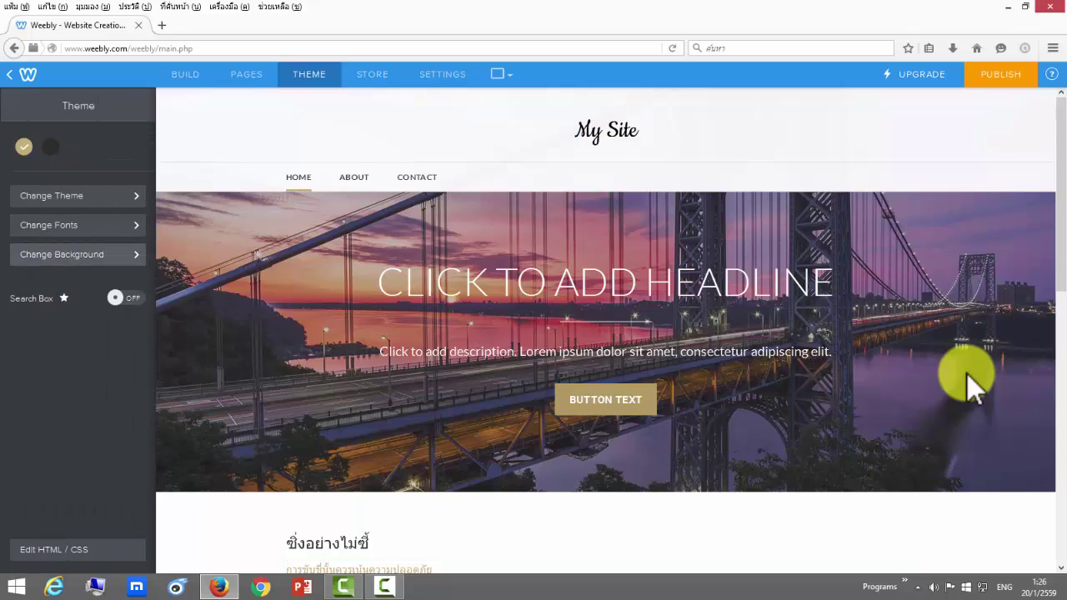
Nest the About page under Home as a subpage in the page list and open the About page
{"action": "left_click", "coordinate": [971, 383]}
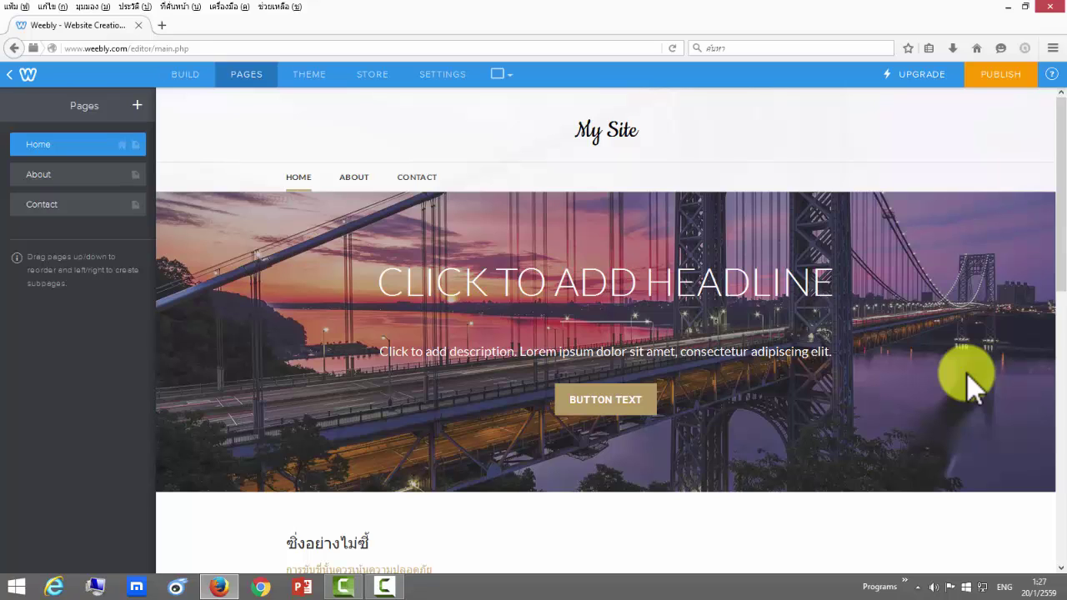
{"action": "mouse_move", "coordinate": [976, 385]}
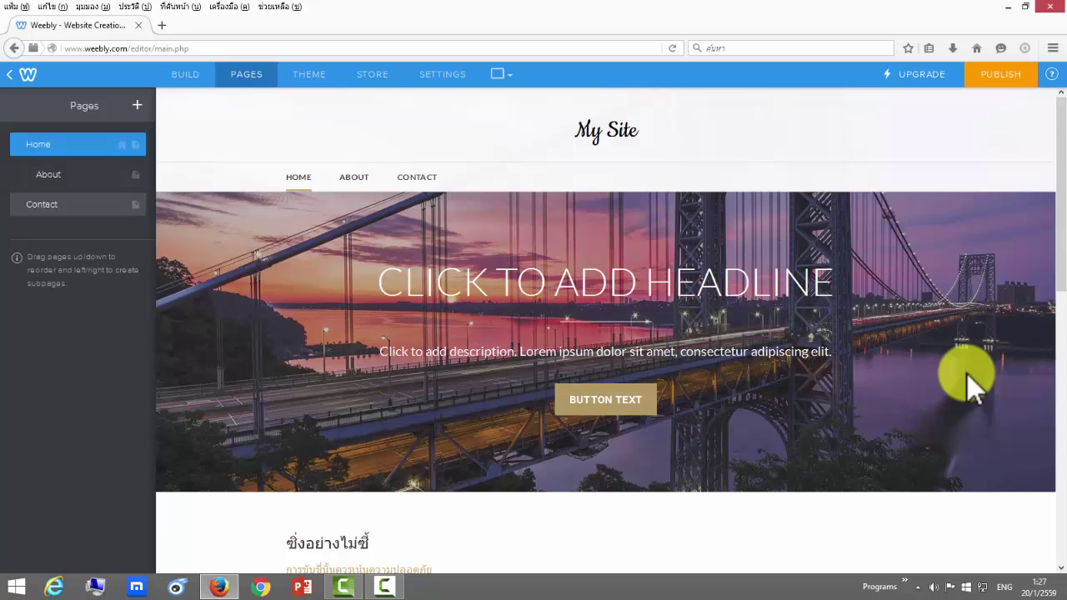
{"action": "left_click", "coordinate": [51, 175]}
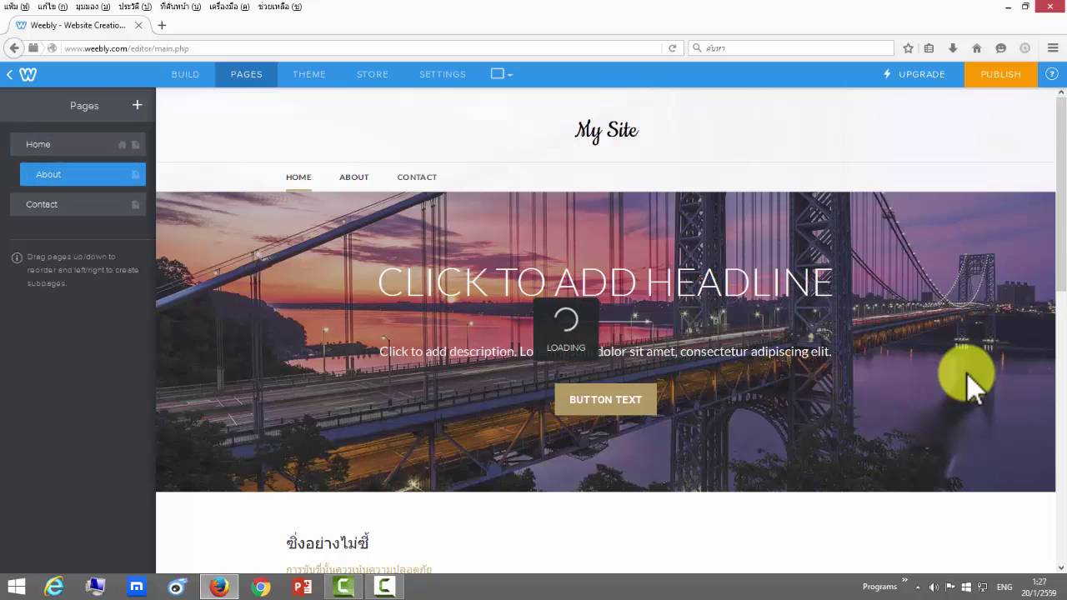